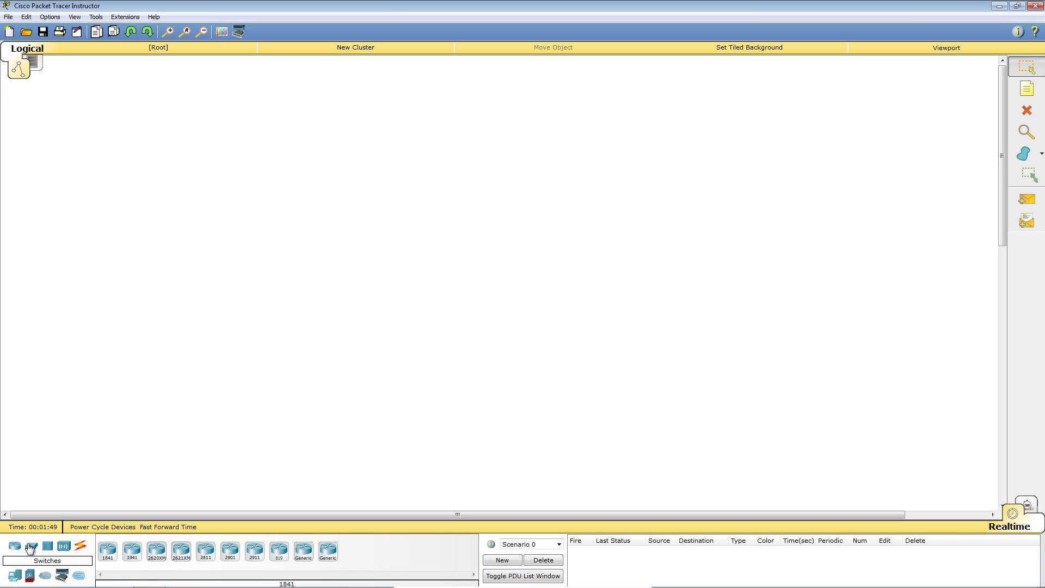
Step: Look through the device categories for switches, hubs, wireless devices, connections, end devices, security, WAN emulation, custom-made devices and multiuser connection
{"action": "left_click", "coordinate": [30, 548]}
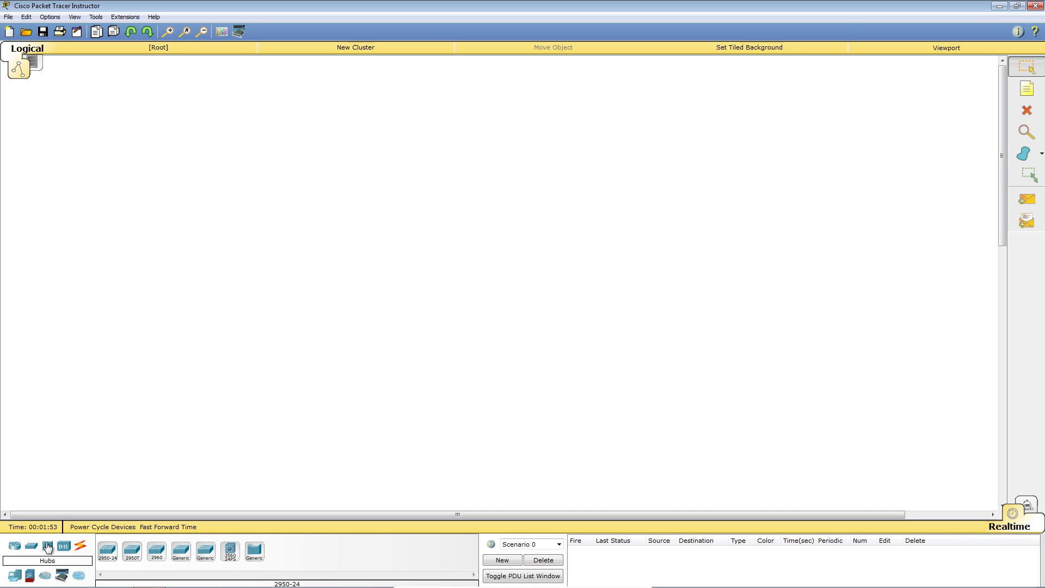
{"action": "left_click", "coordinate": [47, 546]}
{"action": "left_click", "coordinate": [64, 547]}
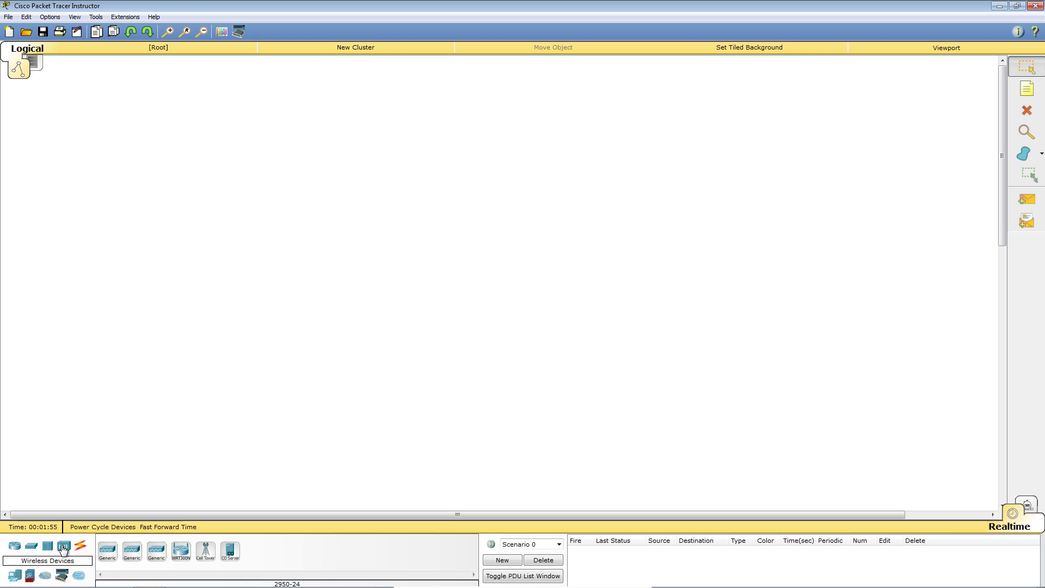
{"action": "left_click", "coordinate": [81, 548]}
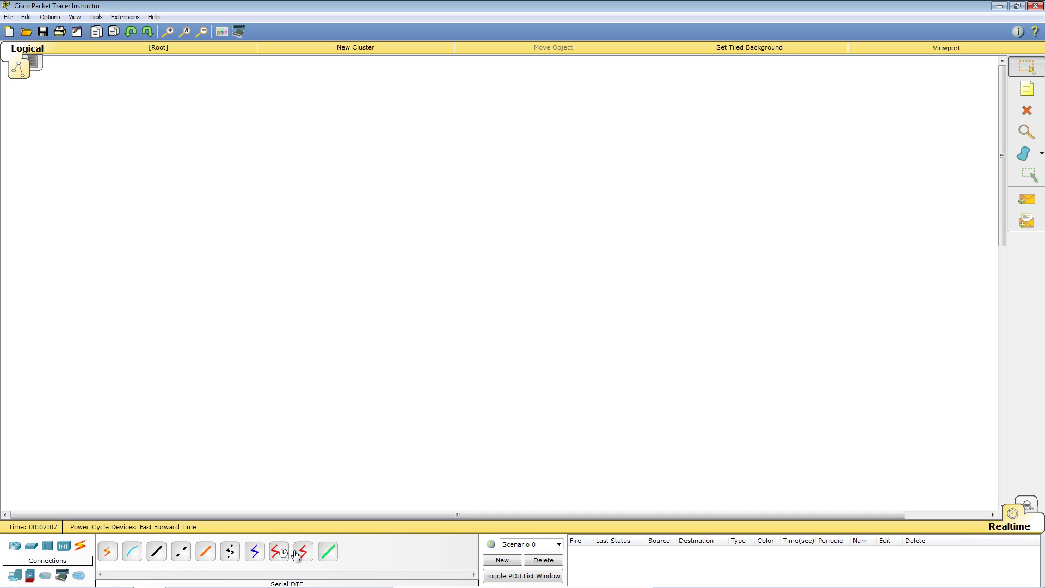
{"action": "left_click", "coordinate": [15, 577]}
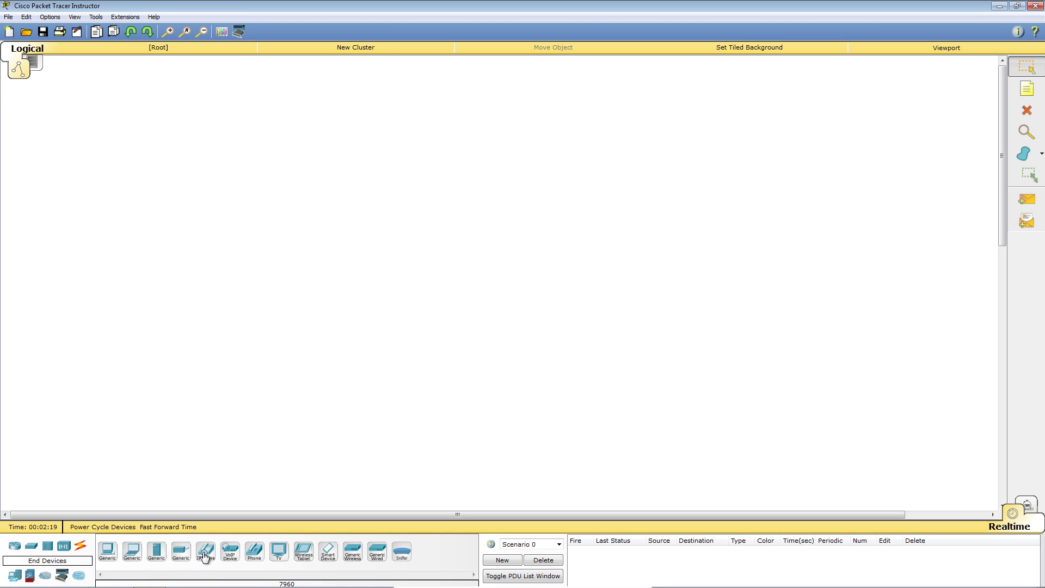
{"action": "left_click", "coordinate": [31, 576]}
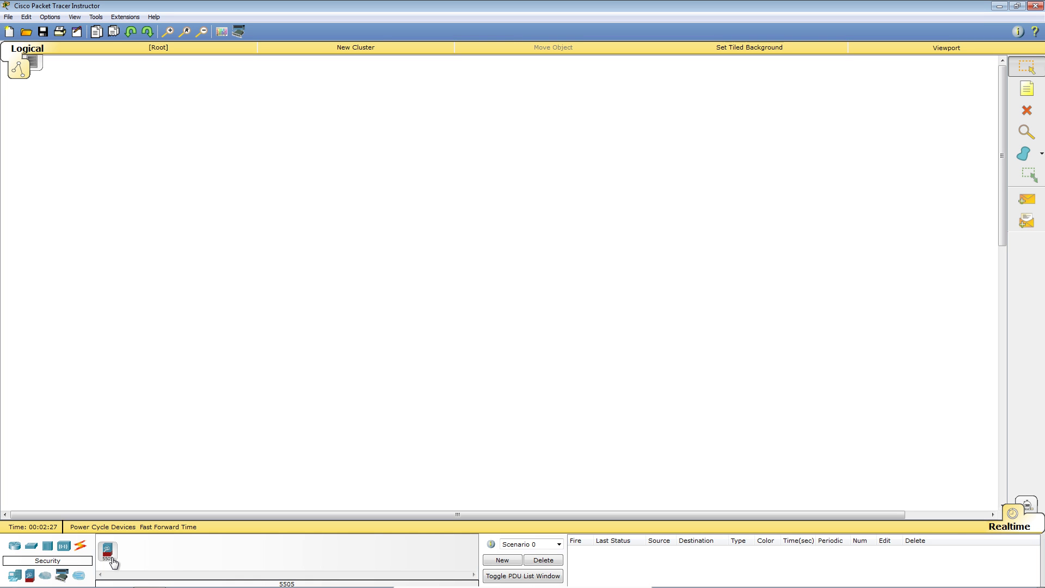
{"action": "left_click", "coordinate": [45, 577]}
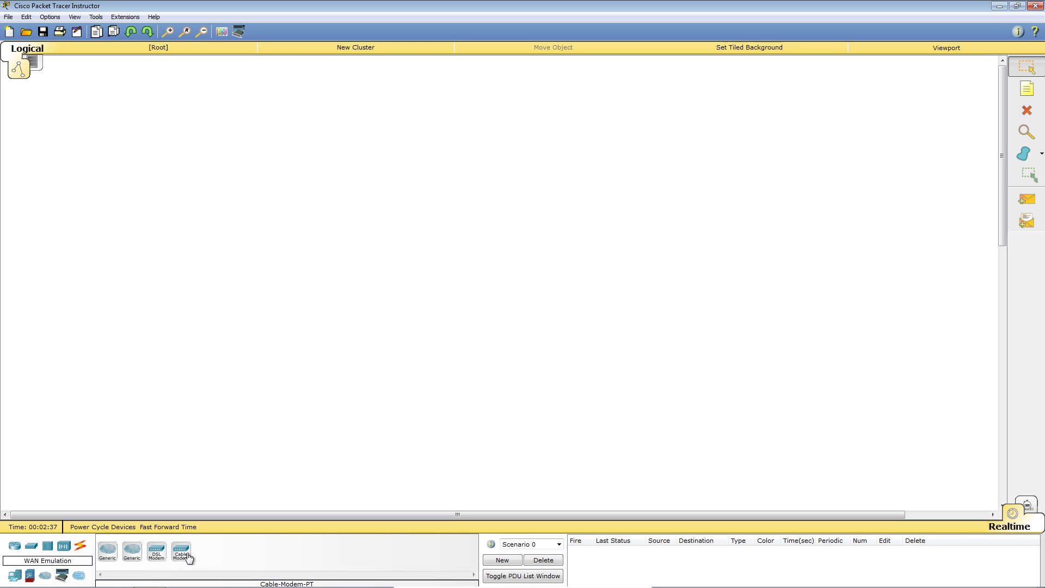
{"action": "left_click", "coordinate": [67, 575]}
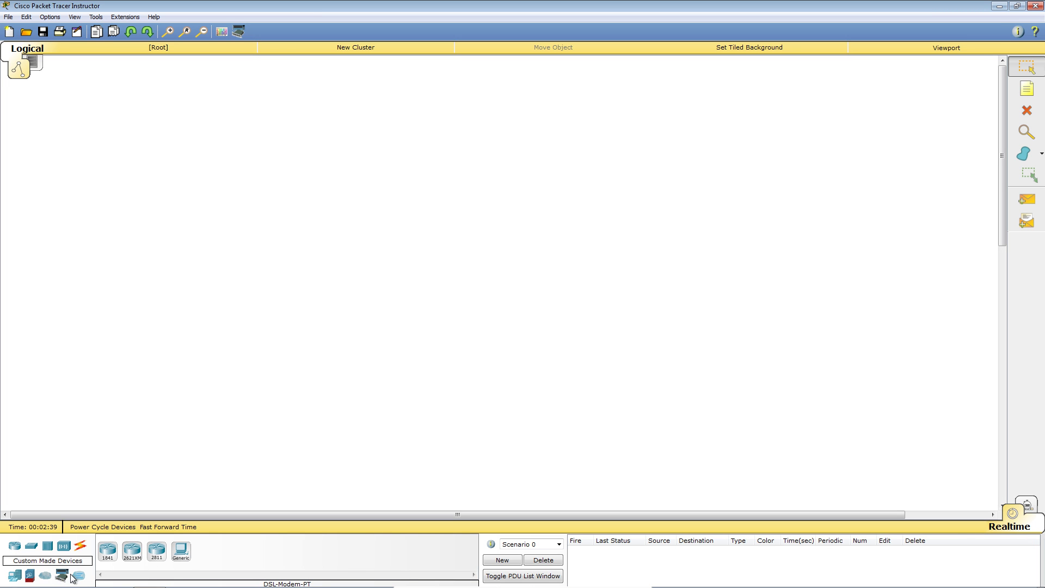
{"action": "left_click", "coordinate": [79, 576]}
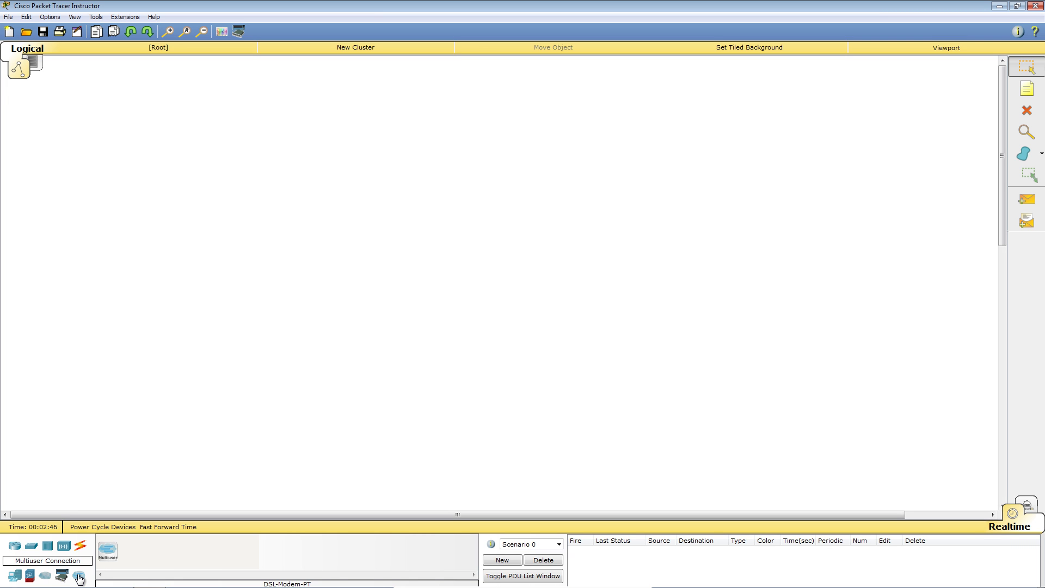
Step: Place two 2811 routers in the workspace and arrange them apart, with the second one to the upper right of the first
{"action": "left_click", "coordinate": [15, 547]}
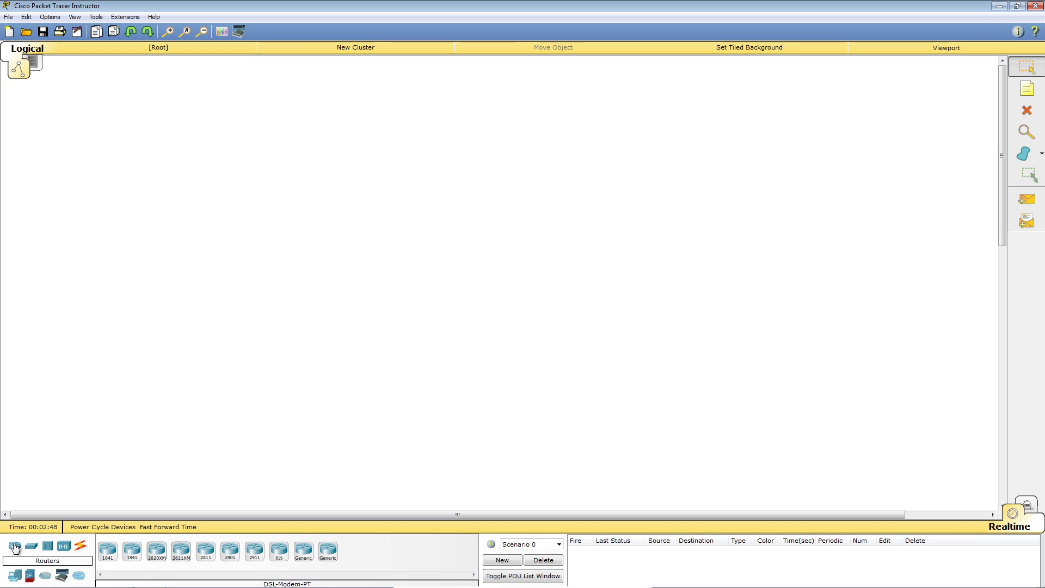
{"action": "left_click", "coordinate": [206, 554]}
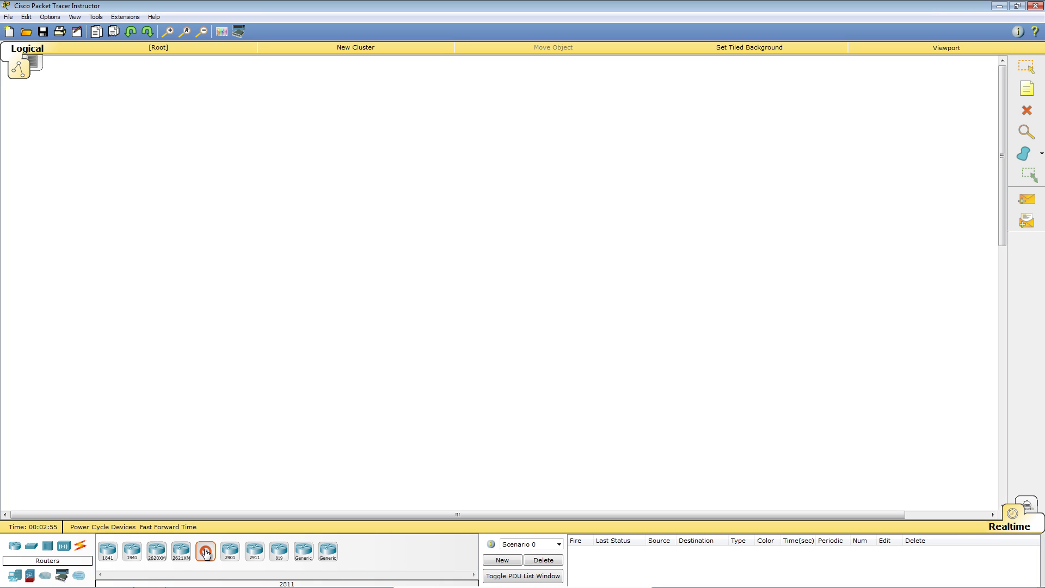
{"action": "left_click", "coordinate": [255, 237]}
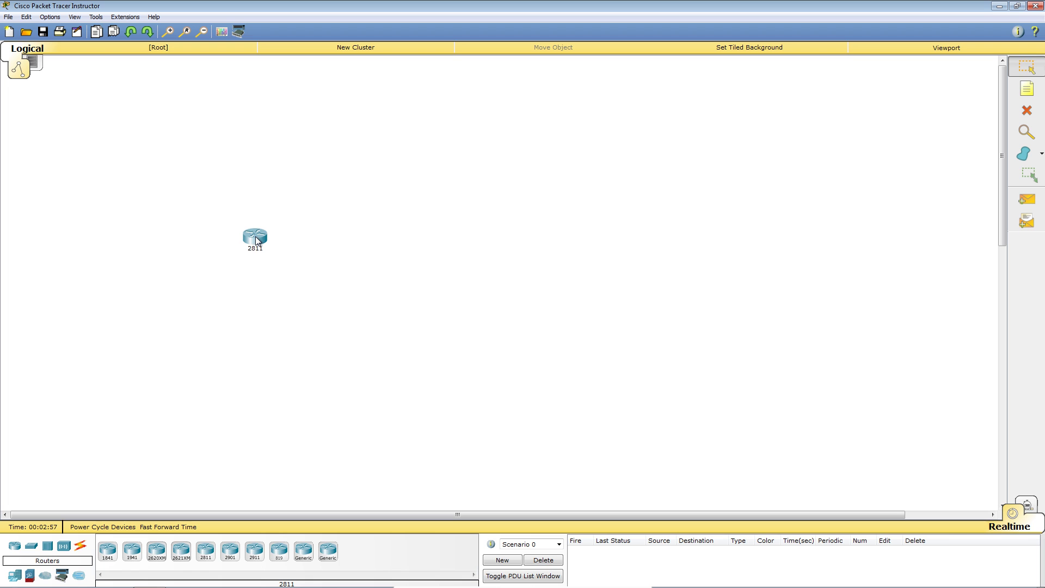
{"action": "left_click", "coordinate": [206, 551]}
{"action": "left_click", "coordinate": [435, 202]}
{"action": "left_click_drag", "start_coordinate": [192, 201], "coordinate": [499, 276]}
{"action": "left_click_drag", "start_coordinate": [435, 205], "coordinate": [479, 171]}
{"action": "left_click", "coordinate": [392, 300]}
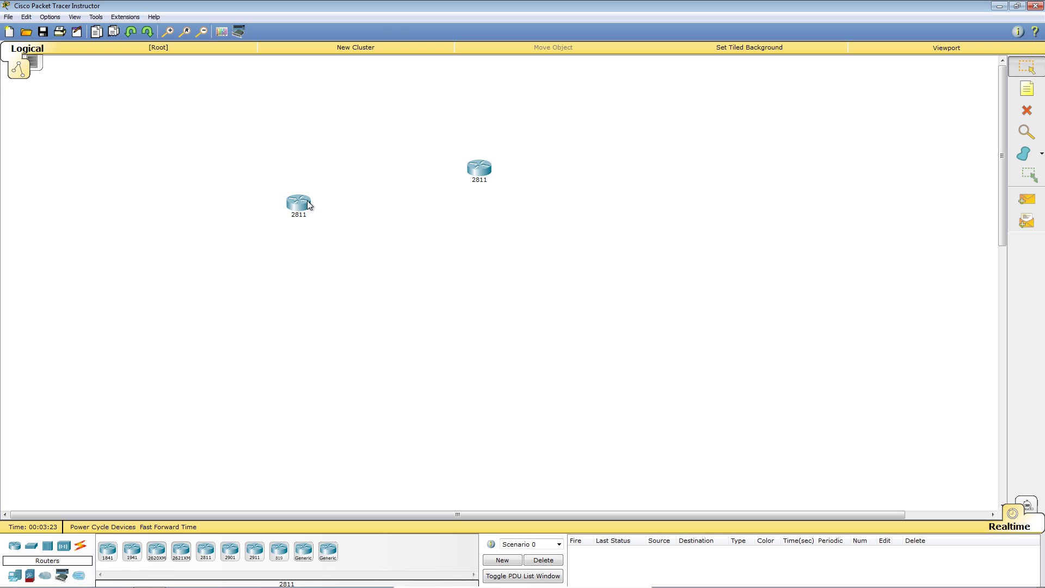
Step: Power off the left 2811 router, install a WIC-2T module in its lower-right interface slot, and check its port list
{"action": "mouse_move", "coordinate": [305, 205]}
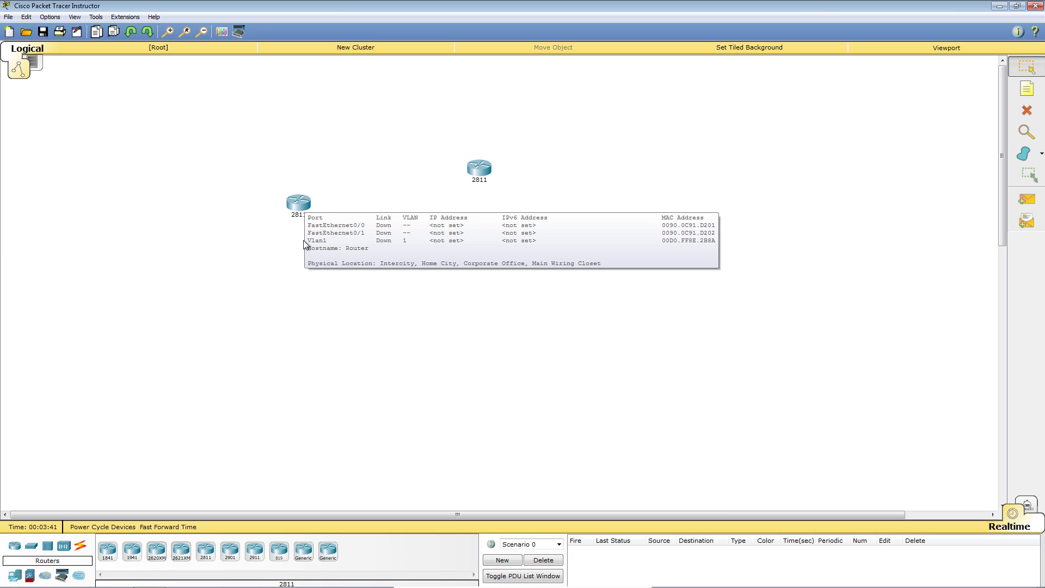
{"action": "left_click", "coordinate": [299, 208]}
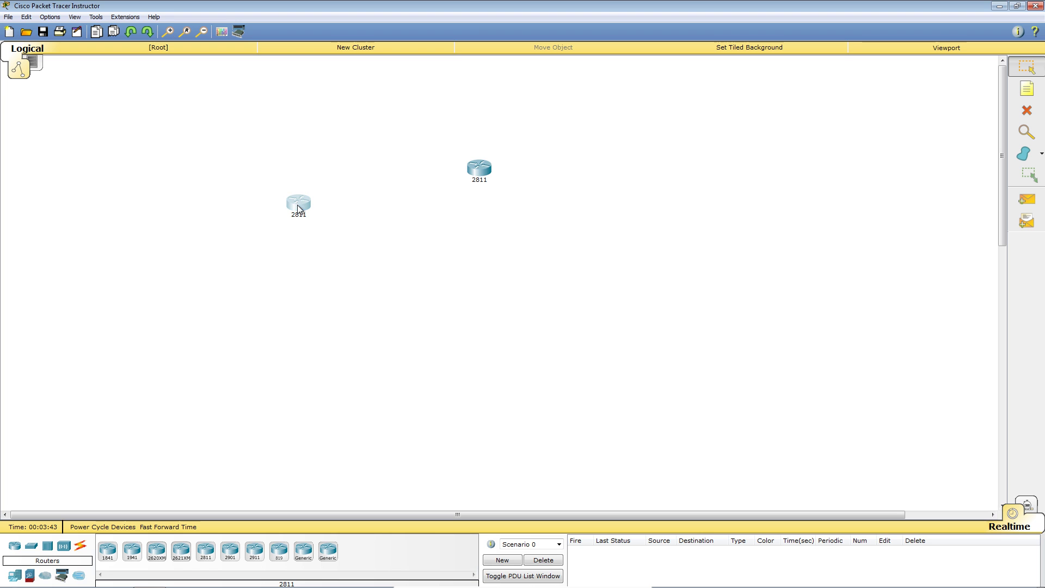
{"action": "left_click_drag", "start_coordinate": [544, 158], "coordinate": [710, 88]}
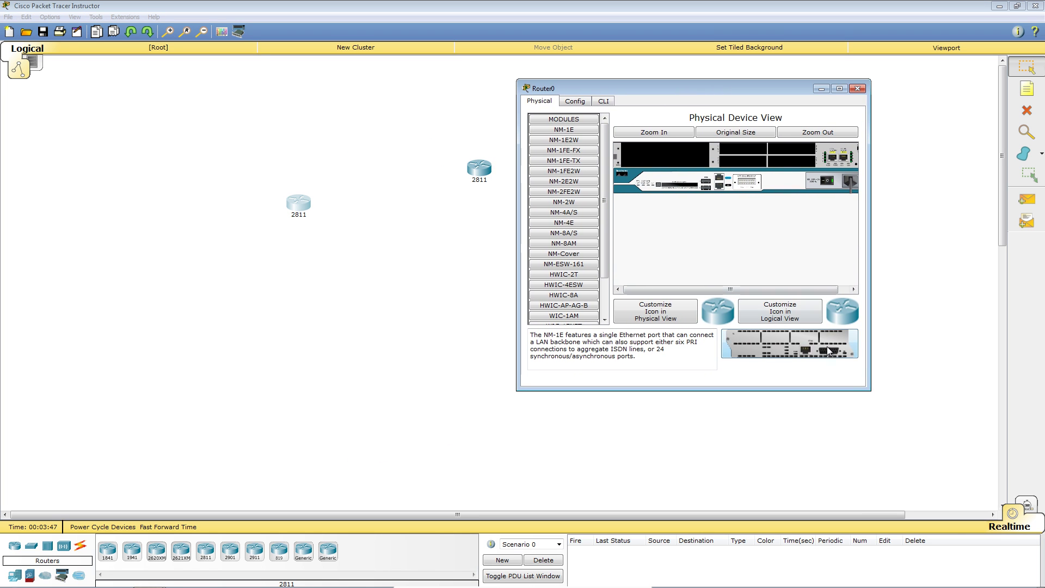
{"action": "left_click_drag", "start_coordinate": [869, 389], "coordinate": [984, 464]}
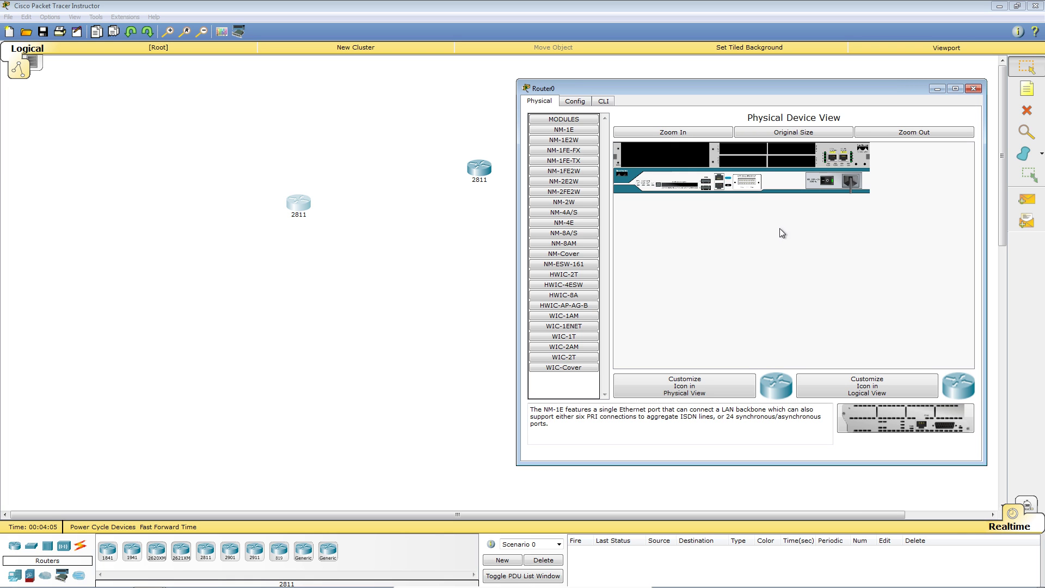
{"action": "left_click", "coordinate": [829, 181]}
{"action": "left_click", "coordinate": [567, 358]}
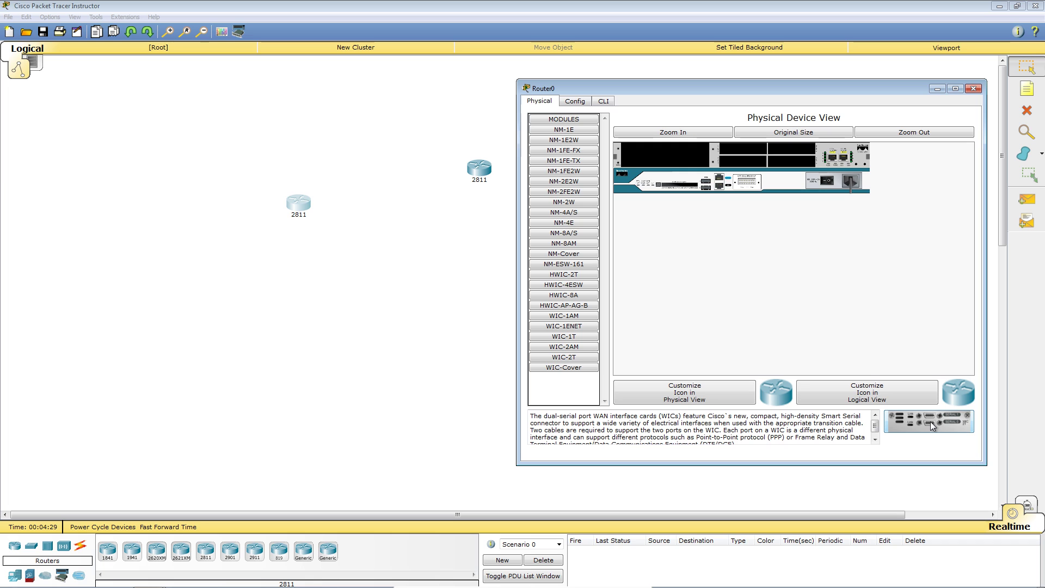
{"action": "left_click_drag", "start_coordinate": [929, 421], "coordinate": [908, 395]}
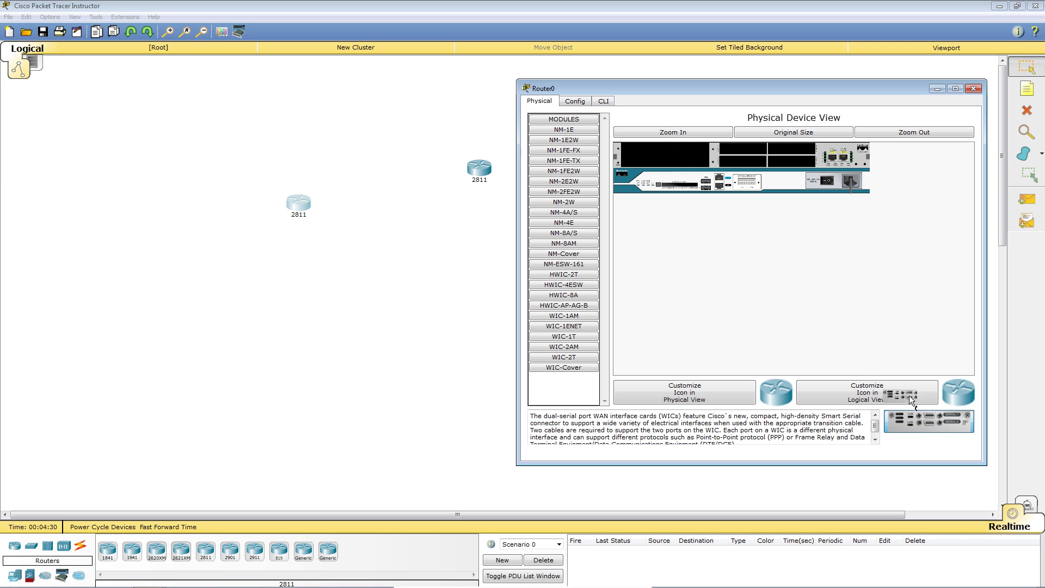
{"action": "left_click_drag", "start_coordinate": [803, 164], "coordinate": [803, 164]}
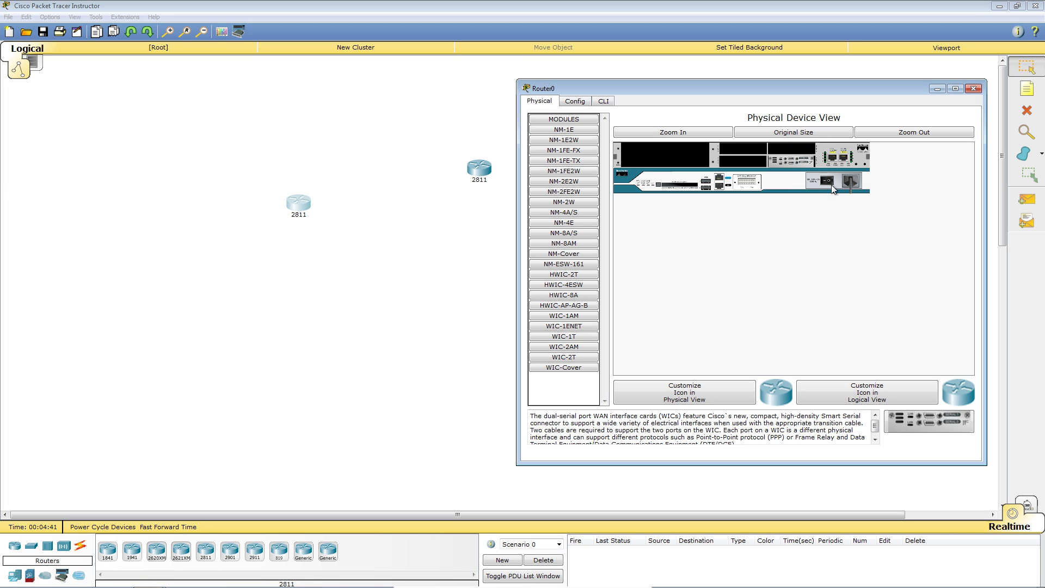
{"action": "left_click", "coordinate": [972, 90]}
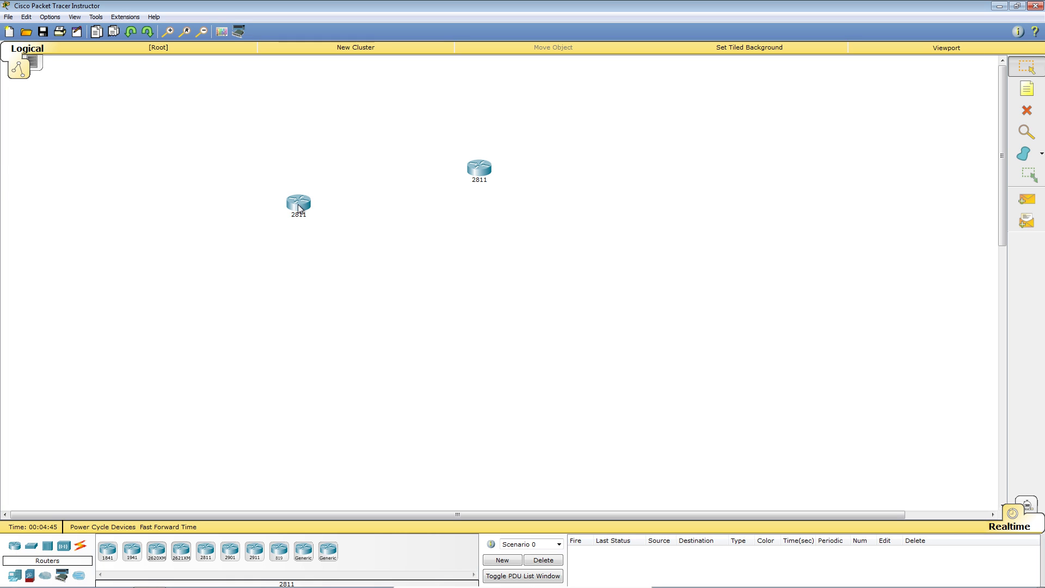
{"action": "mouse_move", "coordinate": [299, 208]}
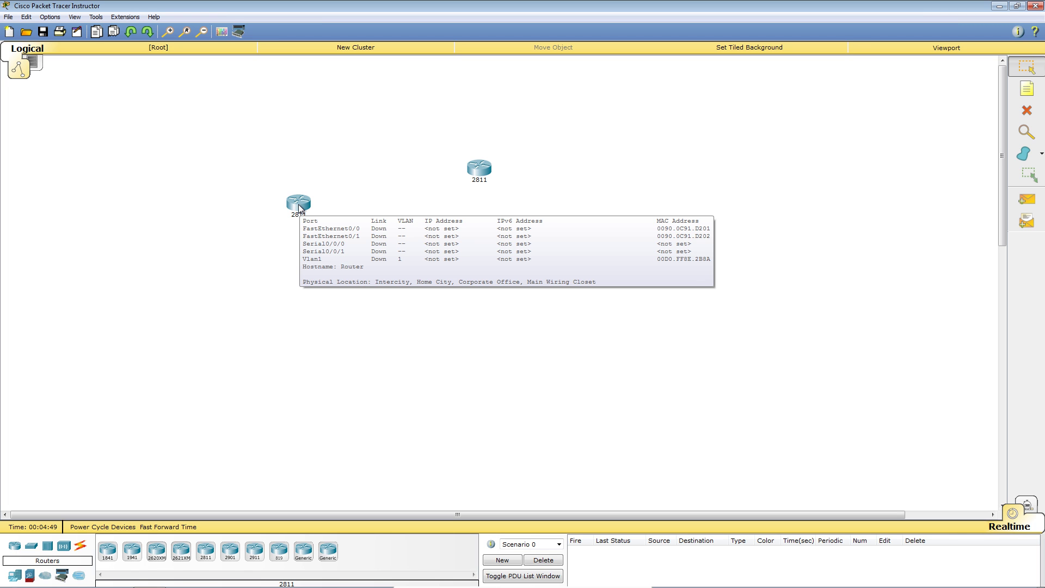
Step: Install a WIC-2T module in the lower-right interface slot of the right 2811 router and switch its power on
{"action": "left_click", "coordinate": [480, 173]}
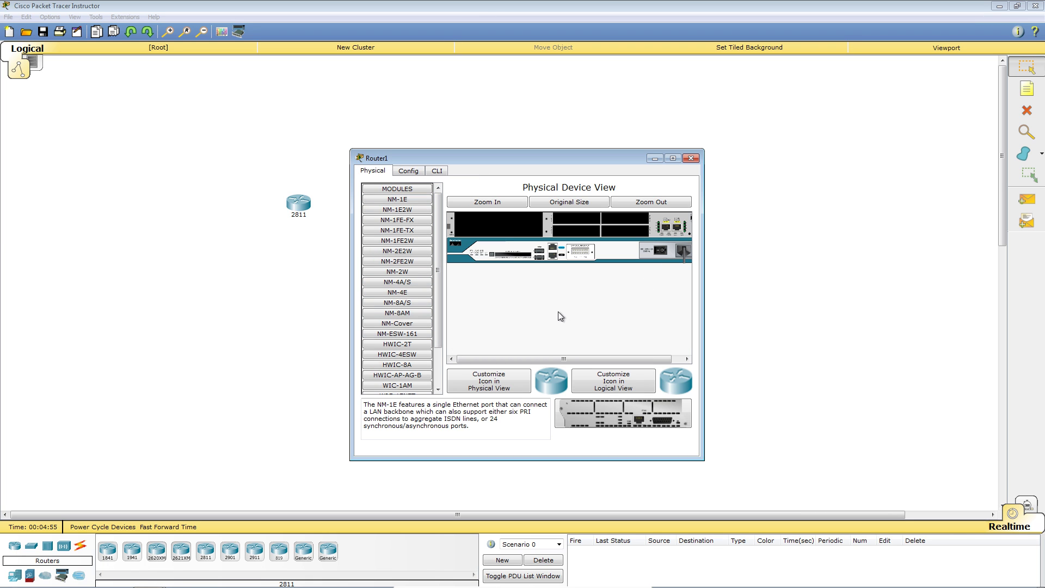
{"action": "left_click", "coordinate": [438, 375]}
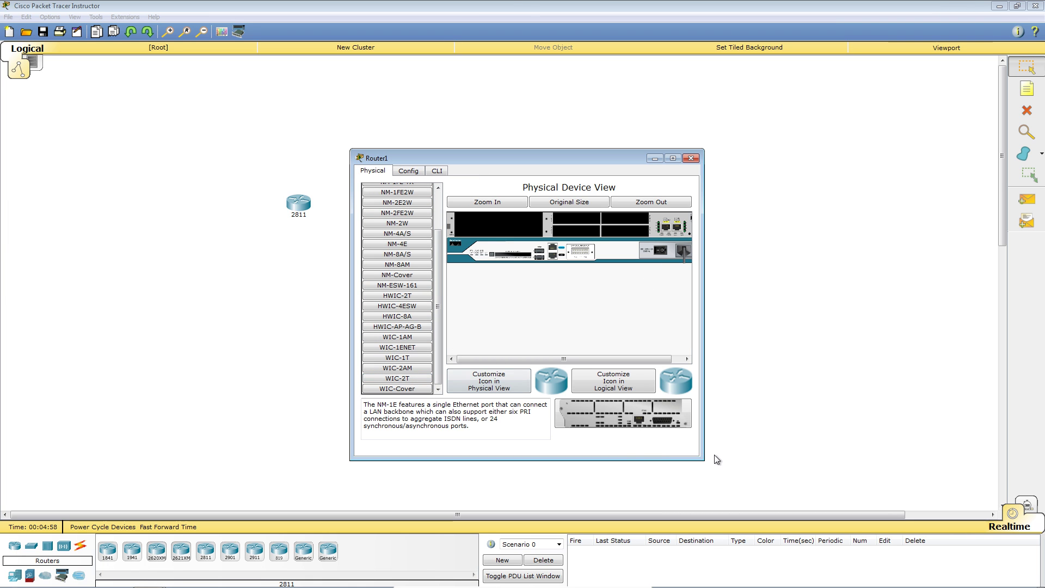
{"action": "left_click_drag", "start_coordinate": [704, 460], "coordinate": [822, 476]}
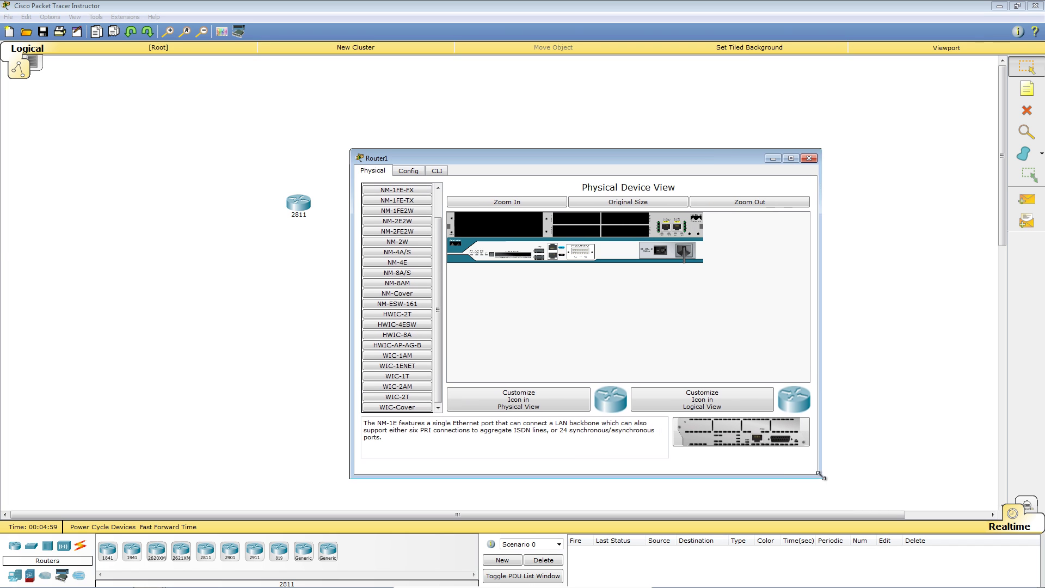
{"action": "left_click", "coordinate": [424, 397]}
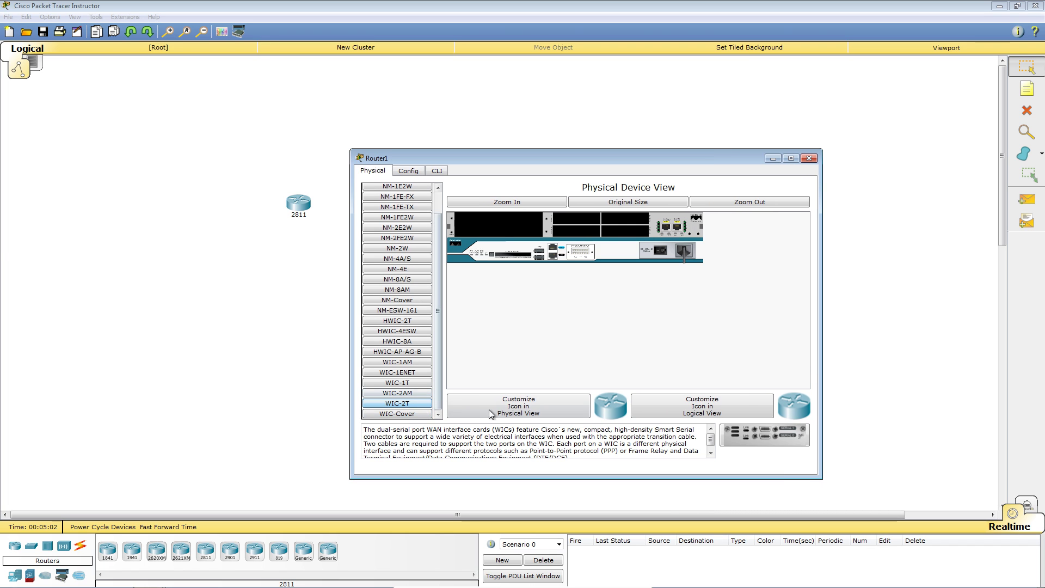
{"action": "left_click_drag", "start_coordinate": [778, 432], "coordinate": [633, 231]}
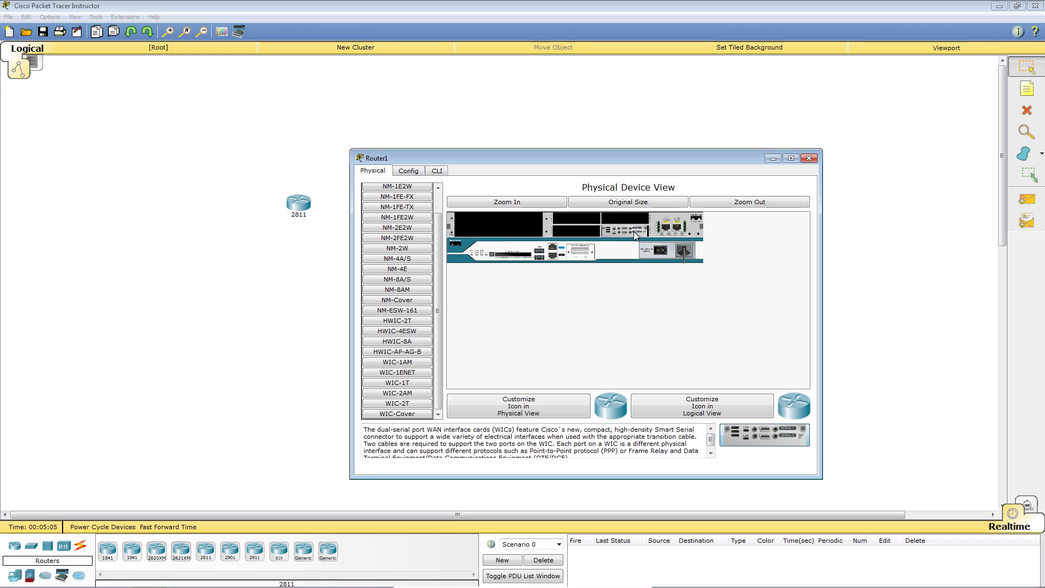
{"action": "left_click", "coordinate": [660, 250]}
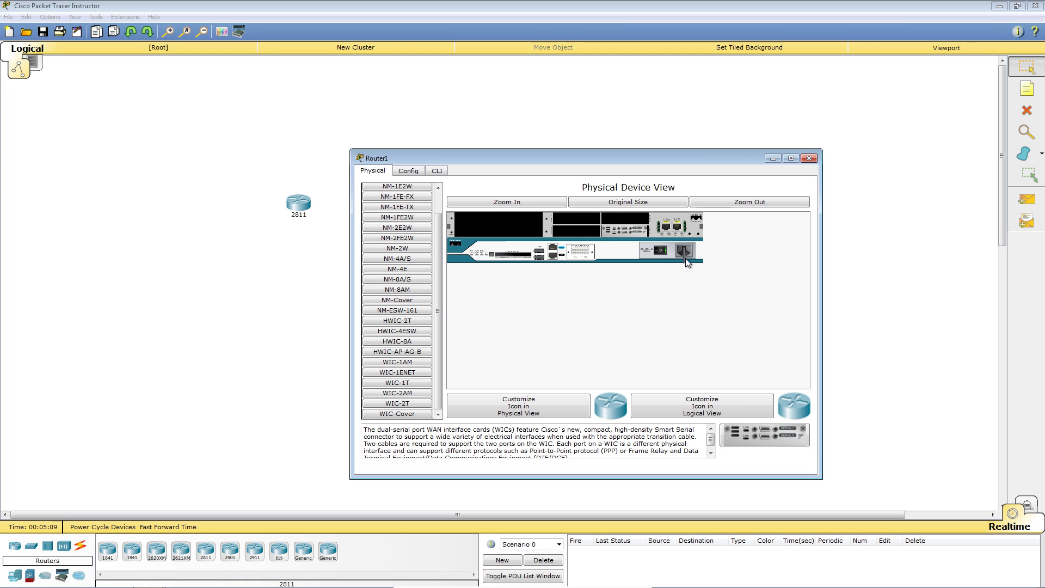
{"action": "left_click", "coordinate": [809, 158]}
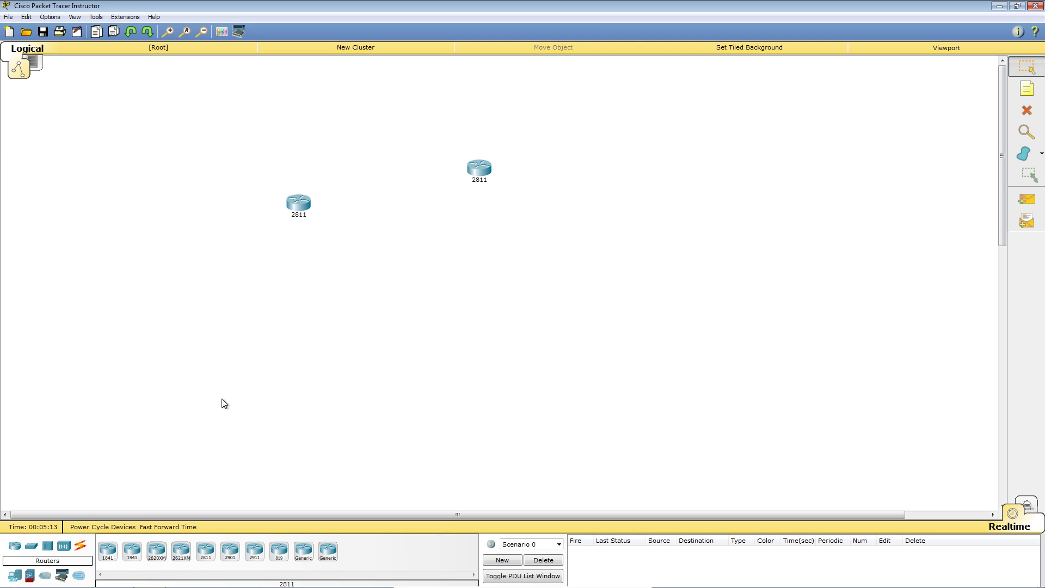
Step: Connect Serial0/0/1 on the right router to a serial port on the left router with a Serial DCE cable
{"action": "left_click", "coordinate": [81, 546]}
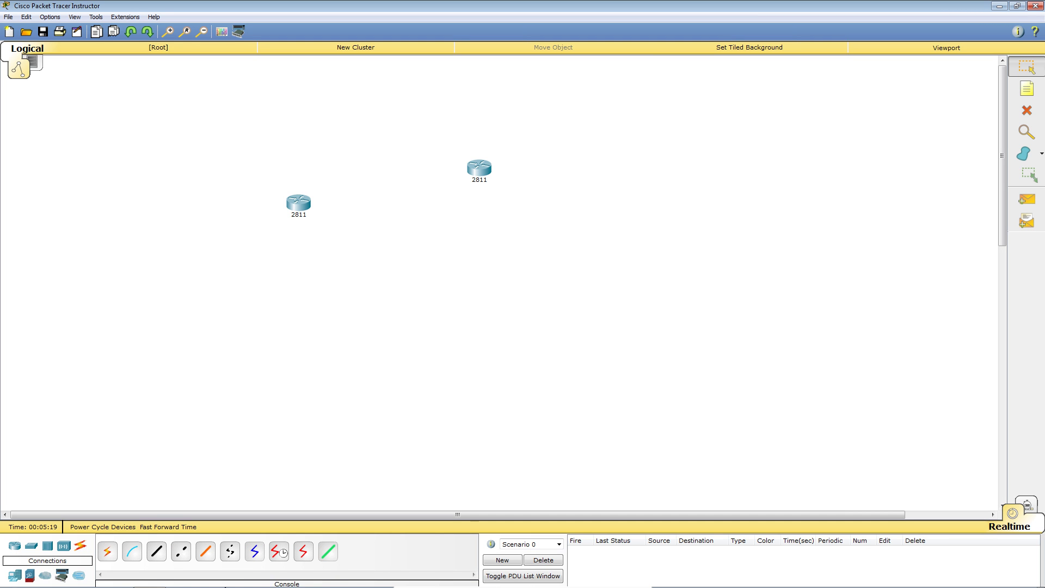
{"action": "left_click", "coordinate": [279, 551]}
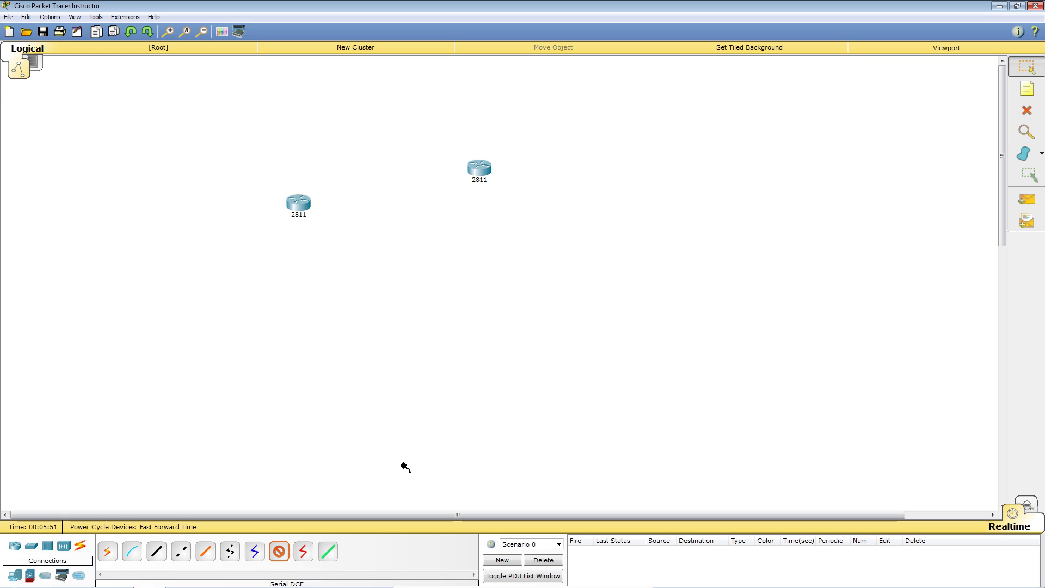
{"action": "left_click", "coordinate": [475, 168]}
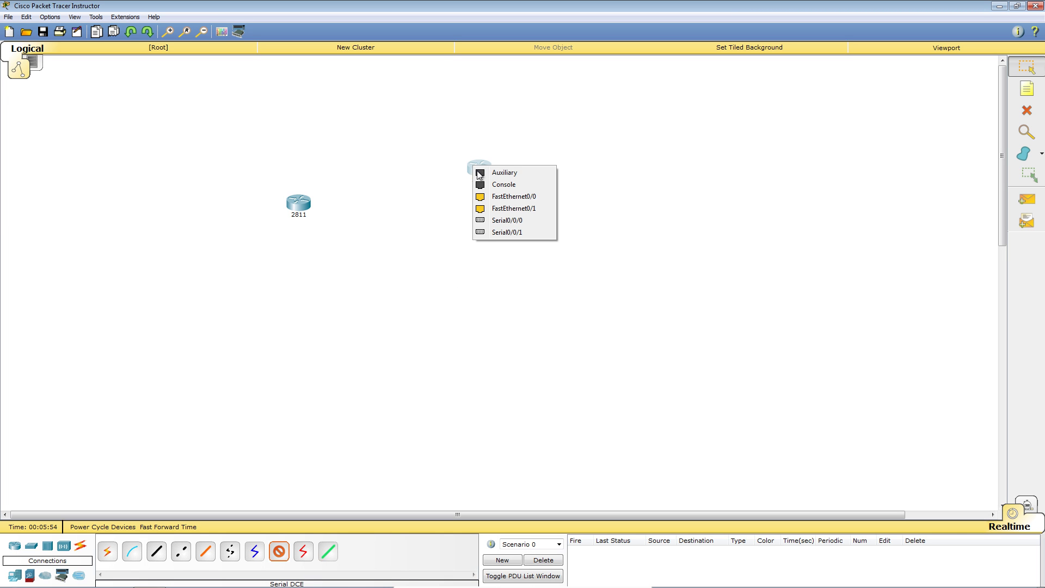
{"action": "left_click", "coordinate": [516, 232]}
{"action": "left_click", "coordinate": [307, 206]}
{"action": "left_click", "coordinate": [334, 256]}
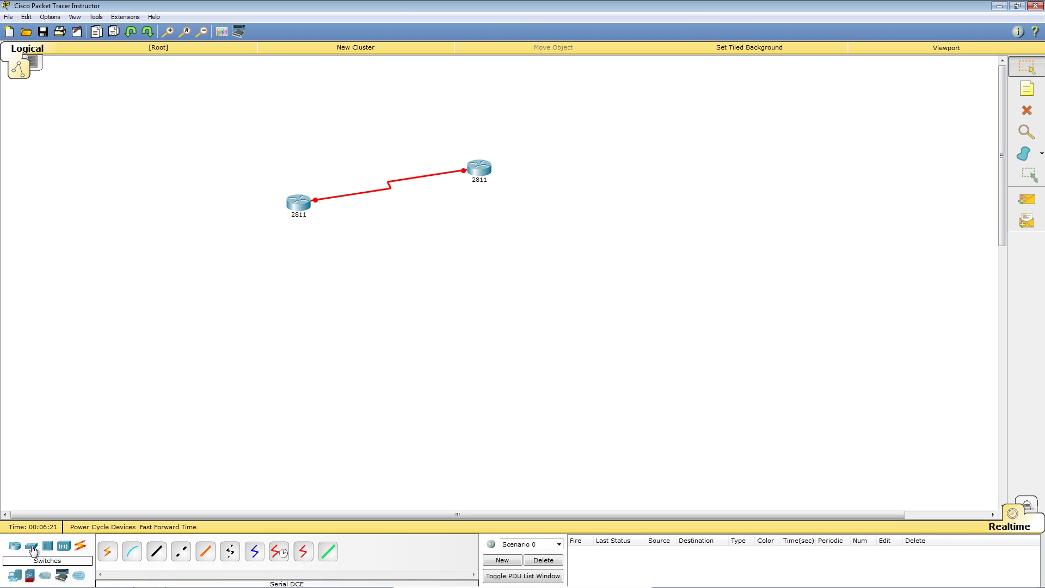
Step: Place a 2950-24 switch below the left 2811 router
{"action": "left_click", "coordinate": [45, 549]}
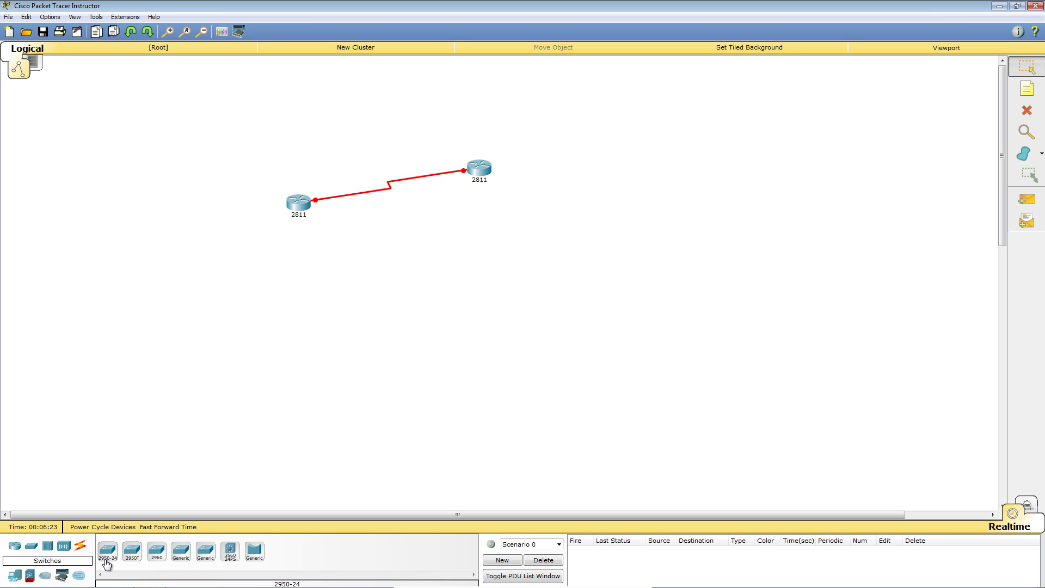
{"action": "left_click", "coordinate": [108, 550]}
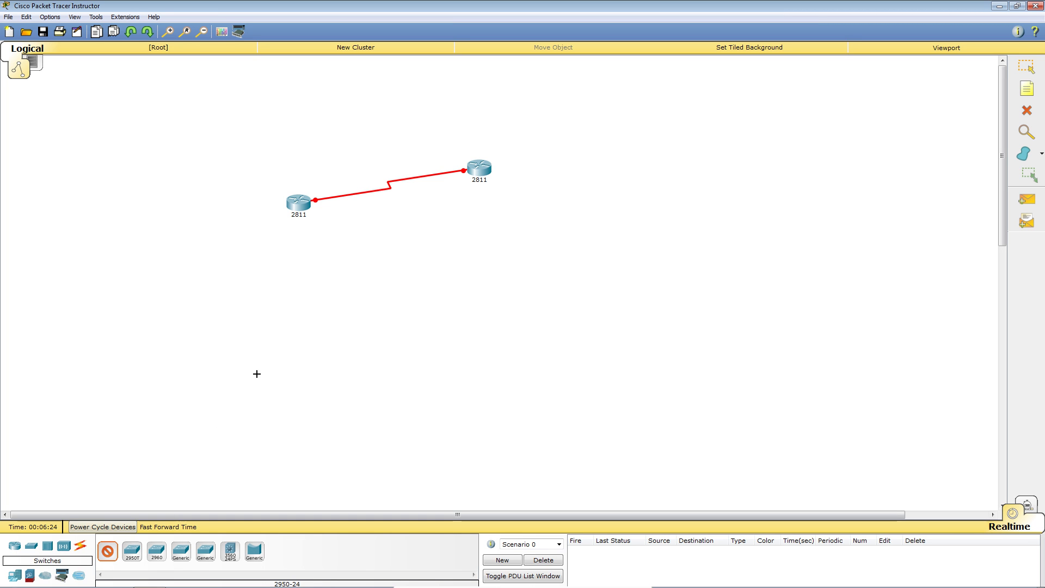
{"action": "left_click", "coordinate": [299, 346]}
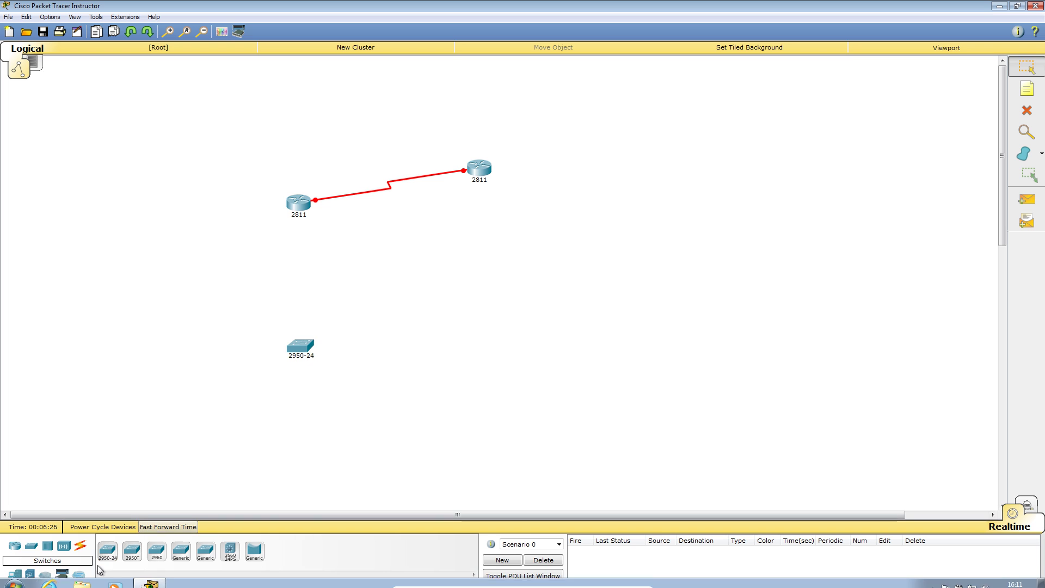
Step: Place two more 2950-24 switches in a row to the right of the existing switch below the routers
{"action": "left_click", "coordinate": [107, 551]}
{"action": "left_click", "coordinate": [430, 347]}
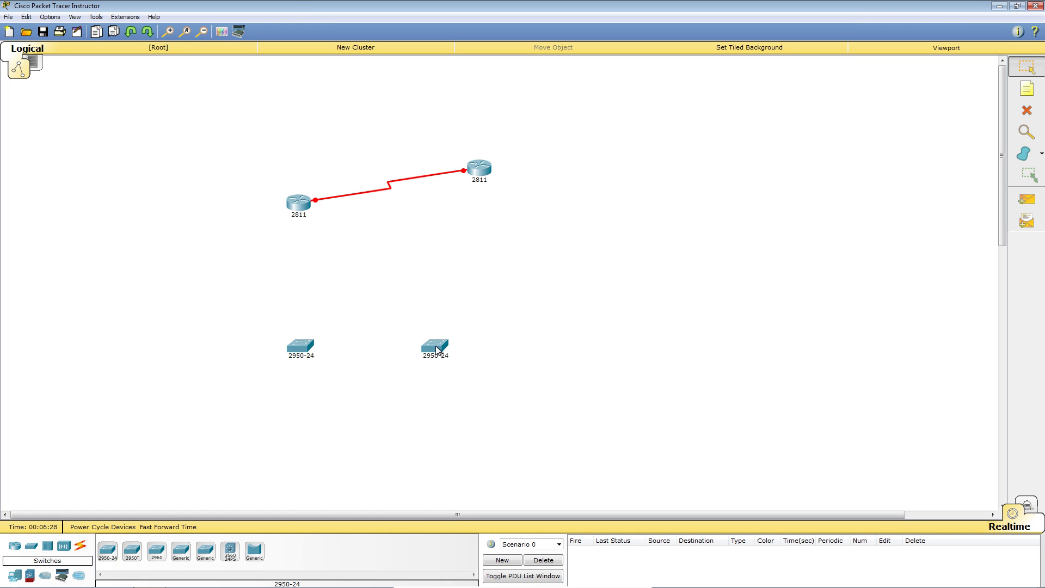
{"action": "left_click", "coordinate": [107, 550]}
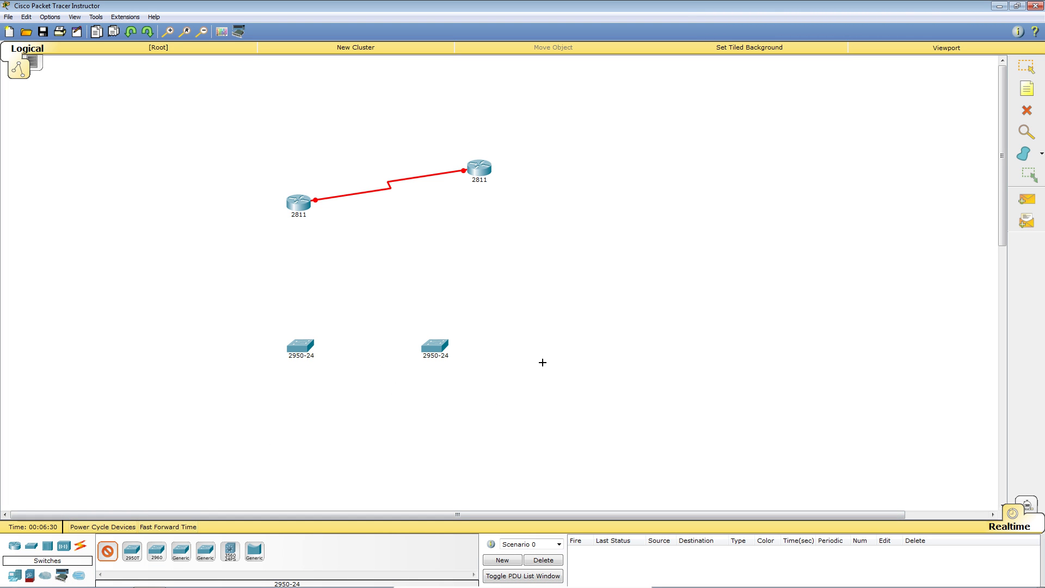
{"action": "left_click", "coordinate": [563, 351]}
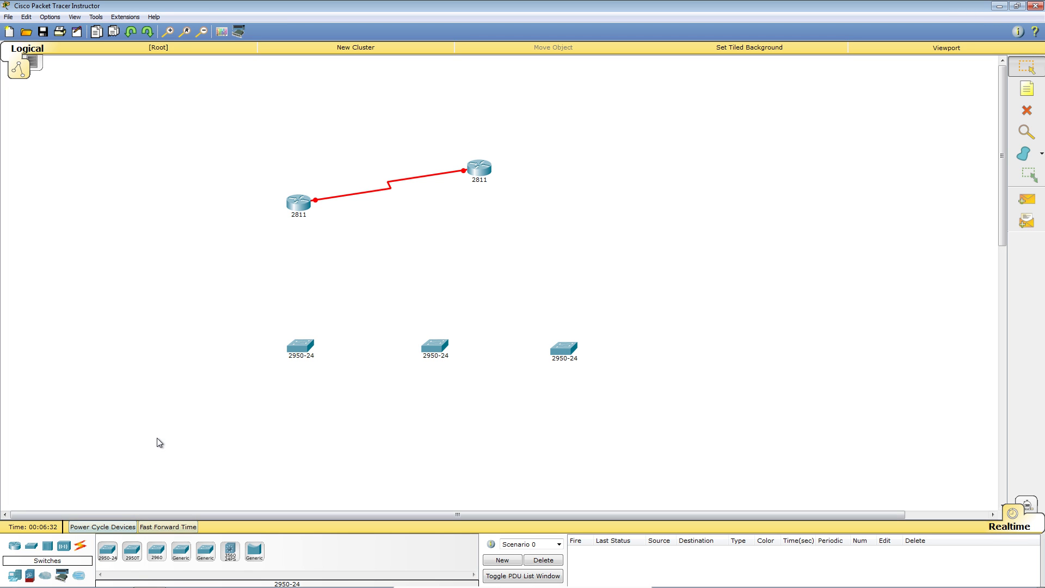
Step: Place a generic wireless access point (AccessPoint-PT) to the left of the switch row
{"action": "left_click", "coordinate": [63, 546]}
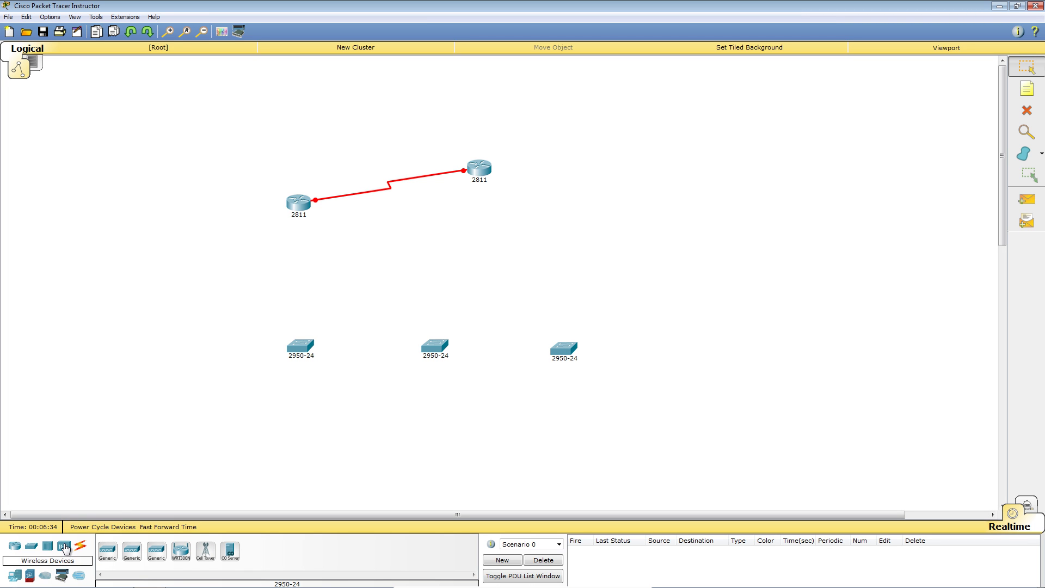
{"action": "left_click", "coordinate": [107, 550]}
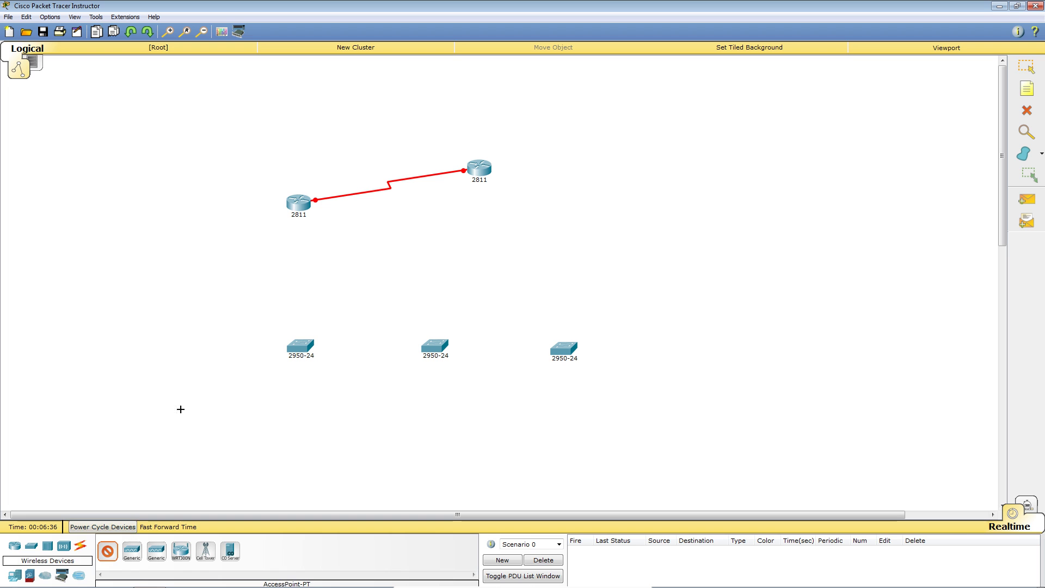
{"action": "left_click", "coordinate": [187, 346]}
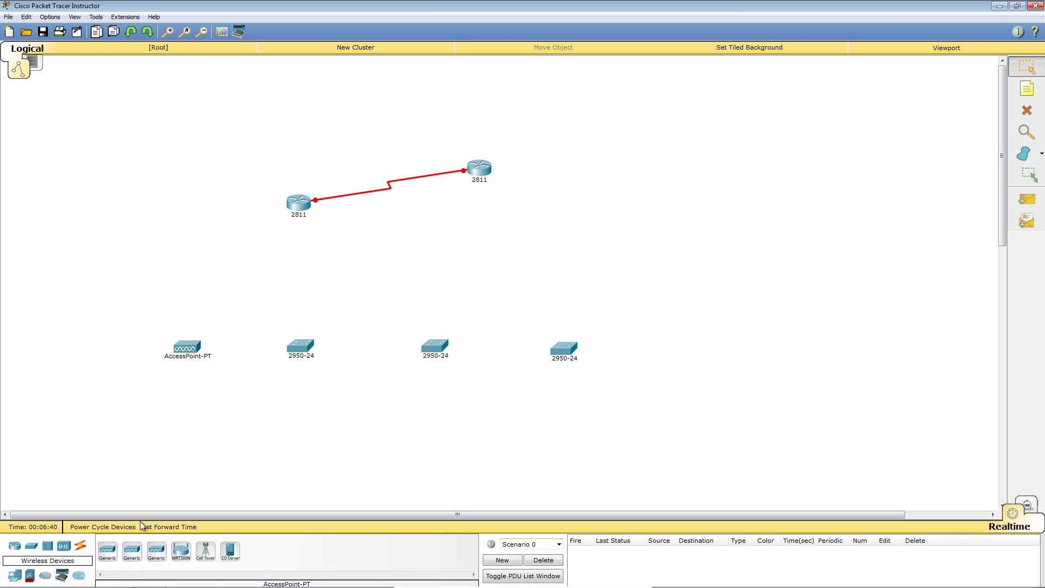
Step: Place a PC-PT below each of the three switches and a Server-PT to the right of the switch row
{"action": "left_click", "coordinate": [14, 579]}
{"action": "left_click", "coordinate": [108, 551]}
{"action": "left_click", "coordinate": [190, 418]}
{"action": "left_click_drag", "start_coordinate": [193, 430], "coordinate": [296, 428]}
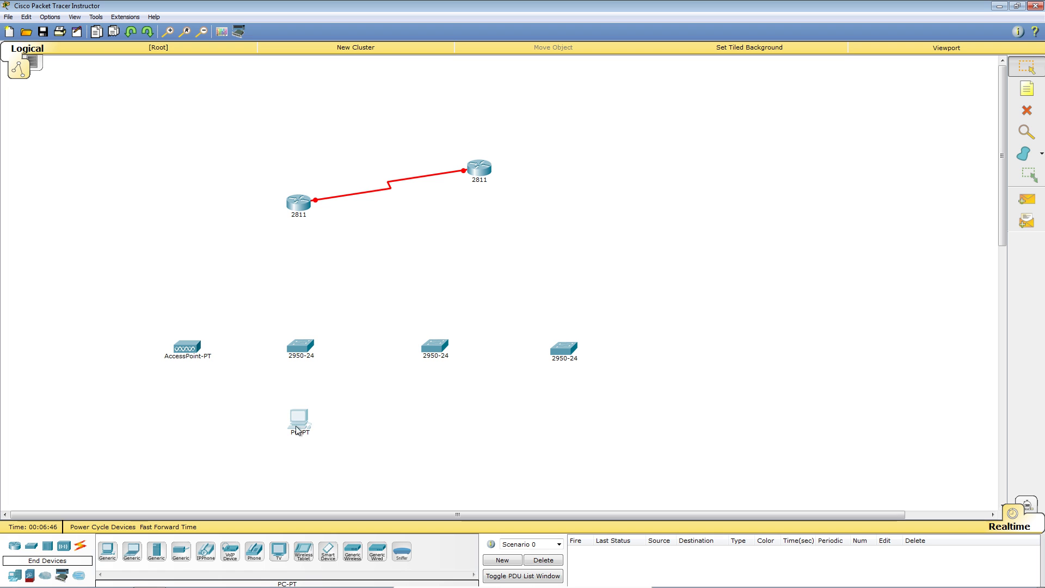
{"action": "left_click", "coordinate": [107, 551]}
{"action": "left_click", "coordinate": [429, 413]}
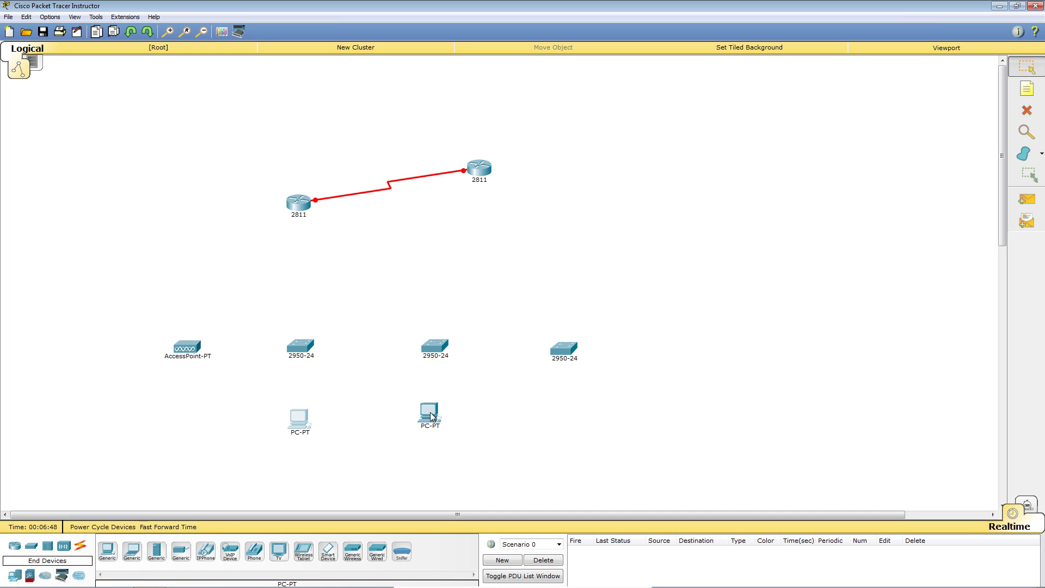
{"action": "left_click", "coordinate": [108, 551]}
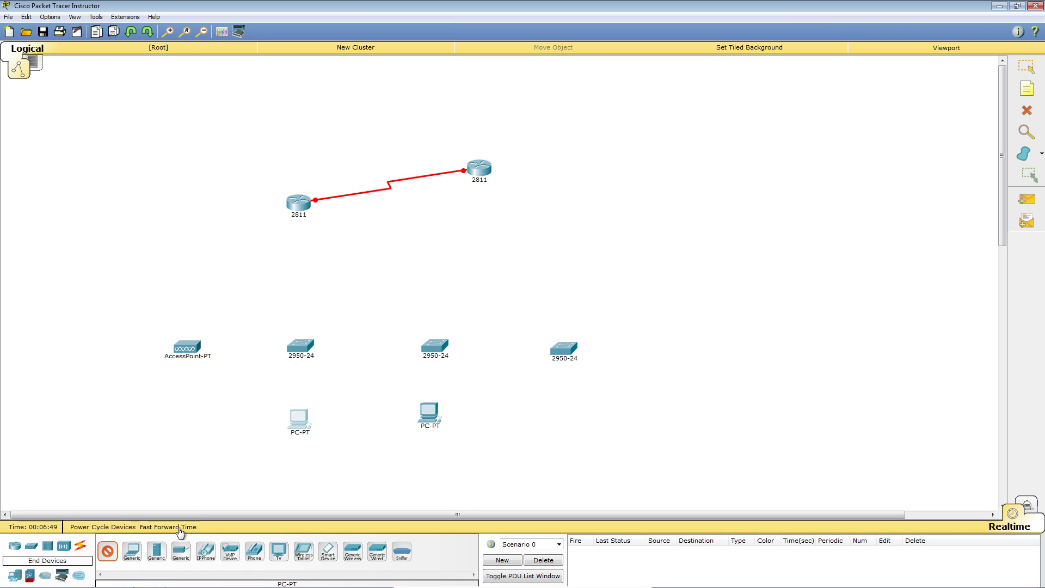
{"action": "left_click", "coordinate": [559, 422]}
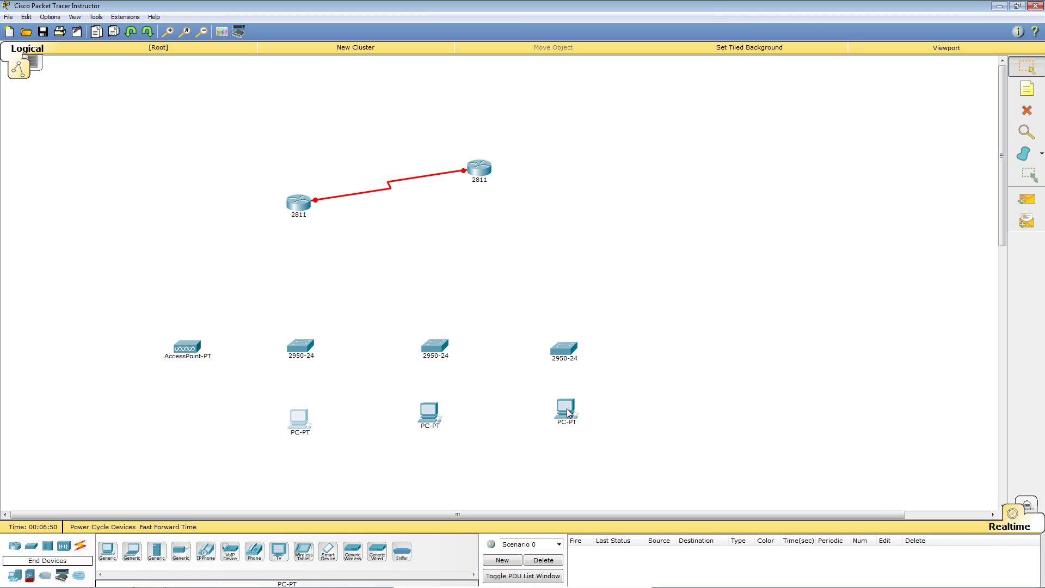
{"action": "left_click", "coordinate": [156, 550]}
{"action": "left_click", "coordinate": [704, 344]}
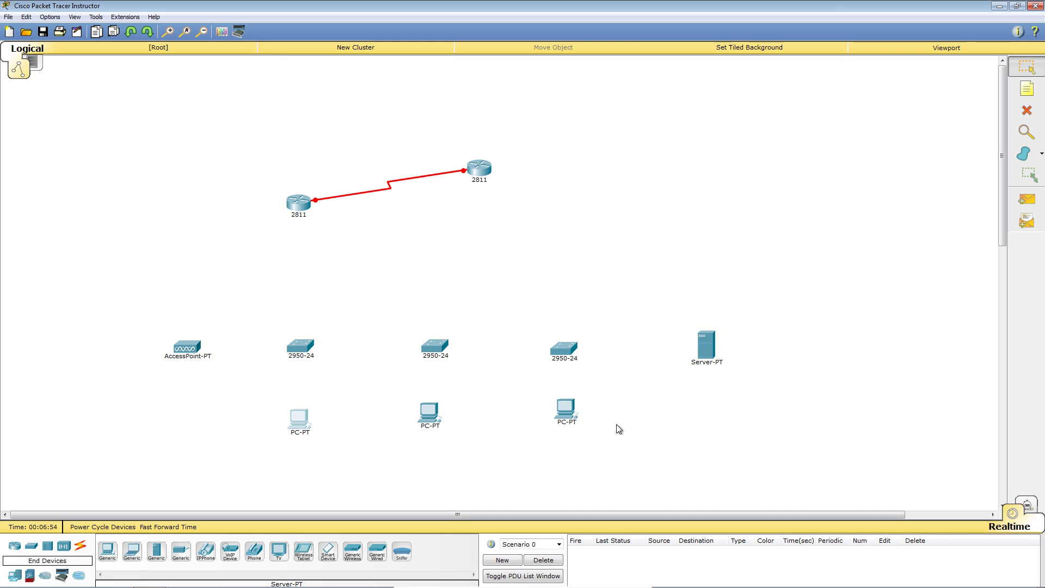
Step: Reposition the rightmost switch and the middle and right PCs so the devices line up in even rows and columns
{"action": "left_click_drag", "start_coordinate": [559, 354], "coordinate": [569, 350]}
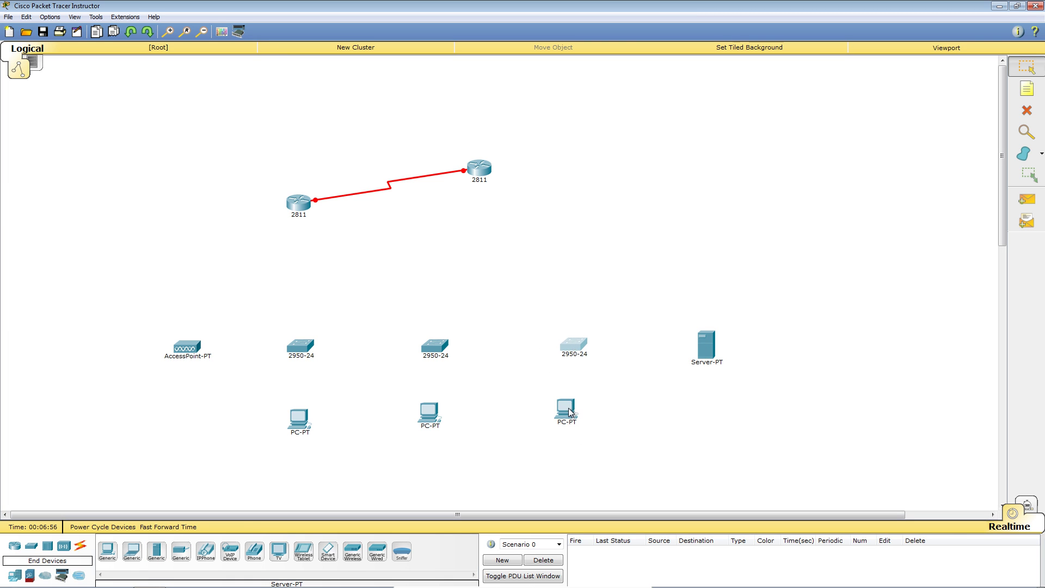
{"action": "left_click_drag", "start_coordinate": [569, 412], "coordinate": [576, 422]}
{"action": "left_click_drag", "start_coordinate": [429, 420], "coordinate": [437, 429]}
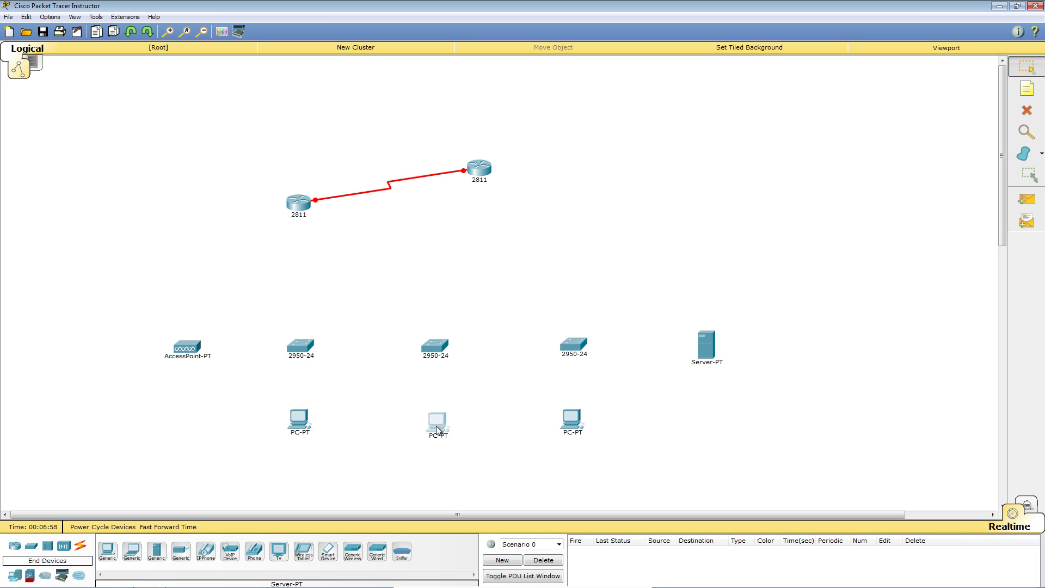
{"action": "double_click", "coordinate": [294, 427]}
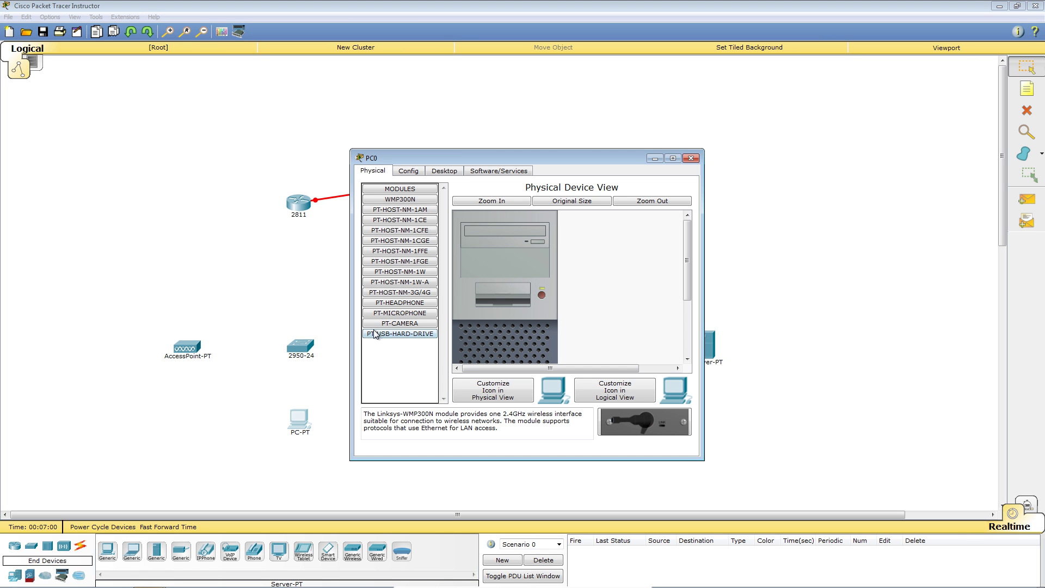
{"action": "left_click", "coordinate": [690, 158]}
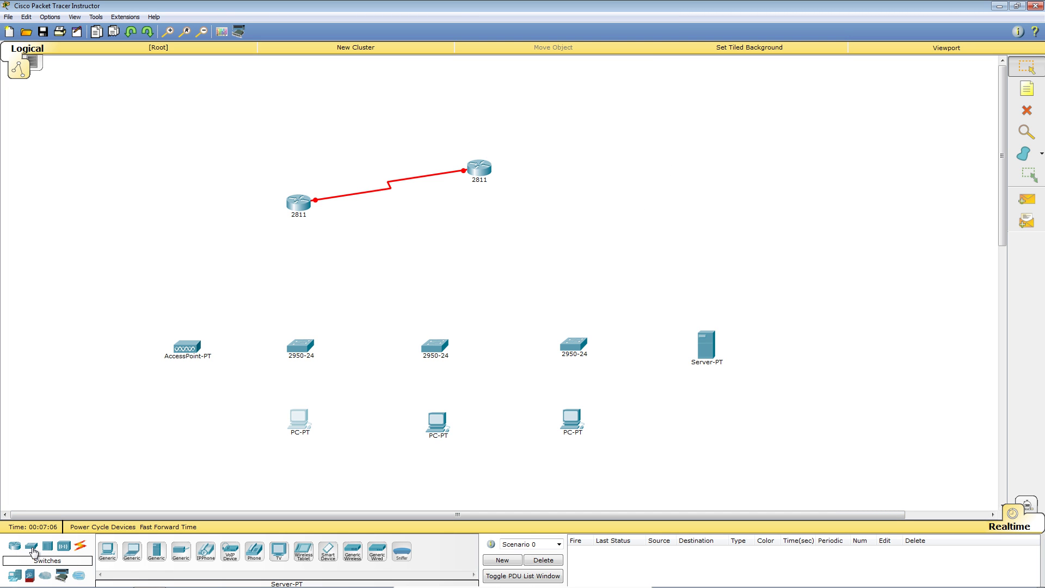
Step: Place a 2950-24 switch to the right of the upper 2811 router and a Server-PT beyond that switch
{"action": "left_click", "coordinate": [32, 546]}
{"action": "left_click", "coordinate": [107, 550]}
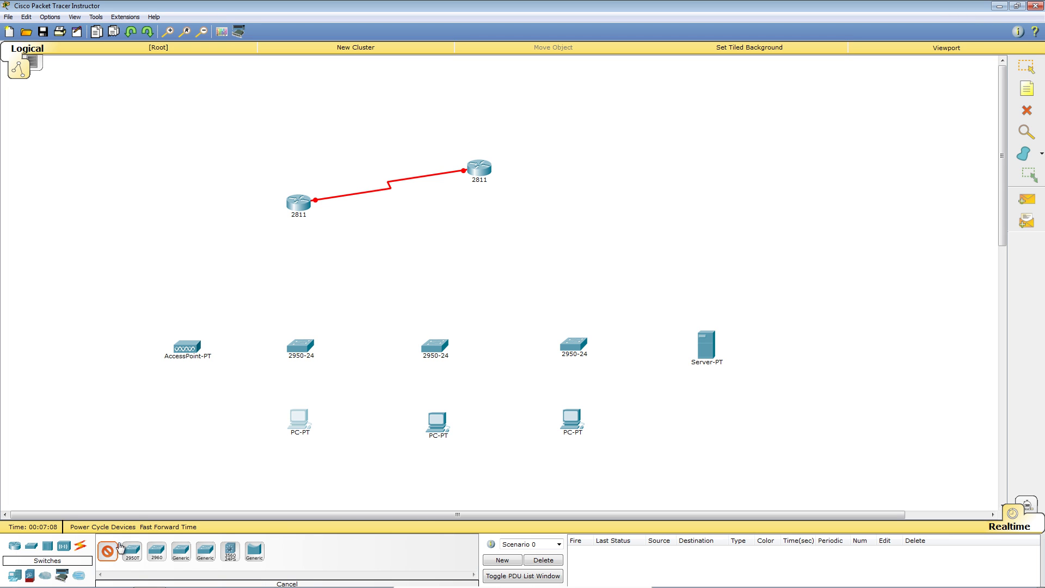
{"action": "left_click", "coordinate": [594, 164]}
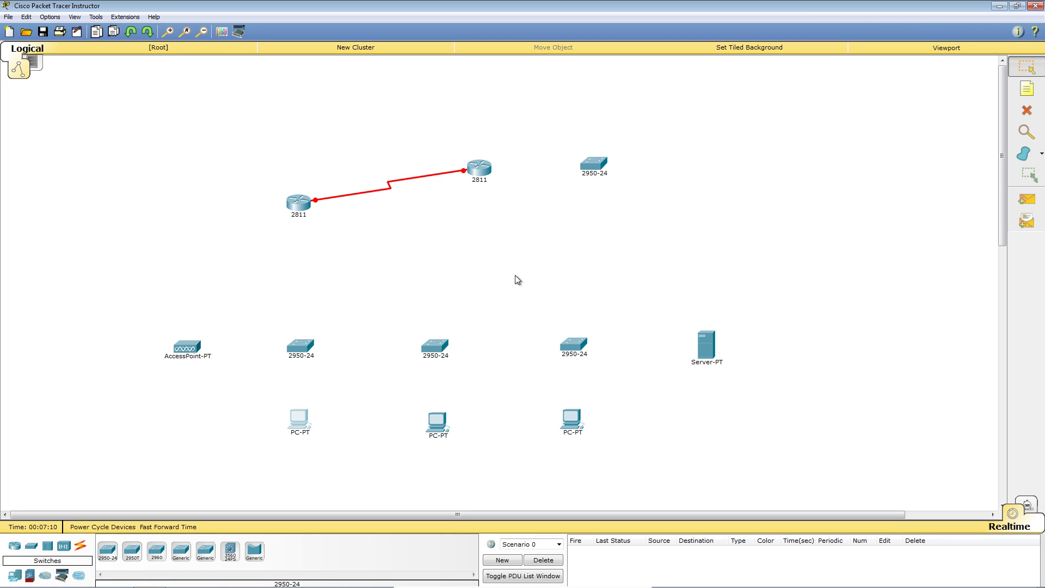
{"action": "left_click", "coordinate": [17, 547]}
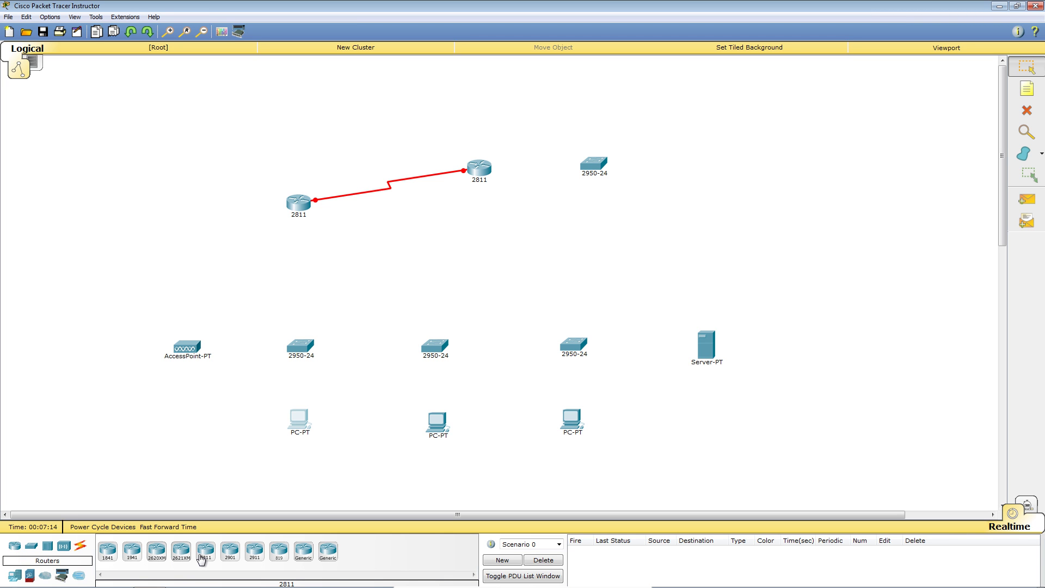
{"action": "left_click", "coordinate": [21, 575]}
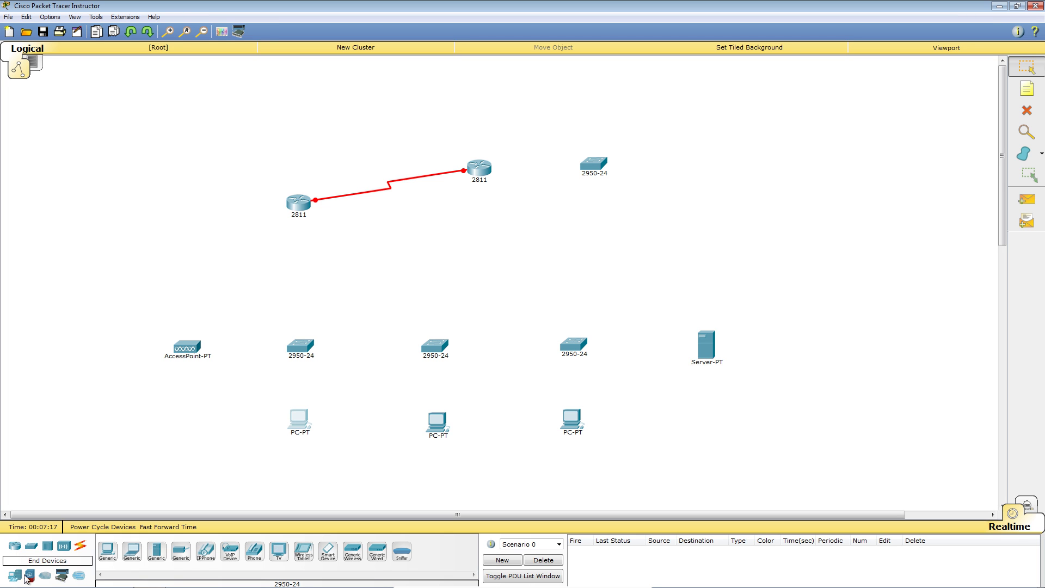
{"action": "left_click", "coordinate": [156, 550]}
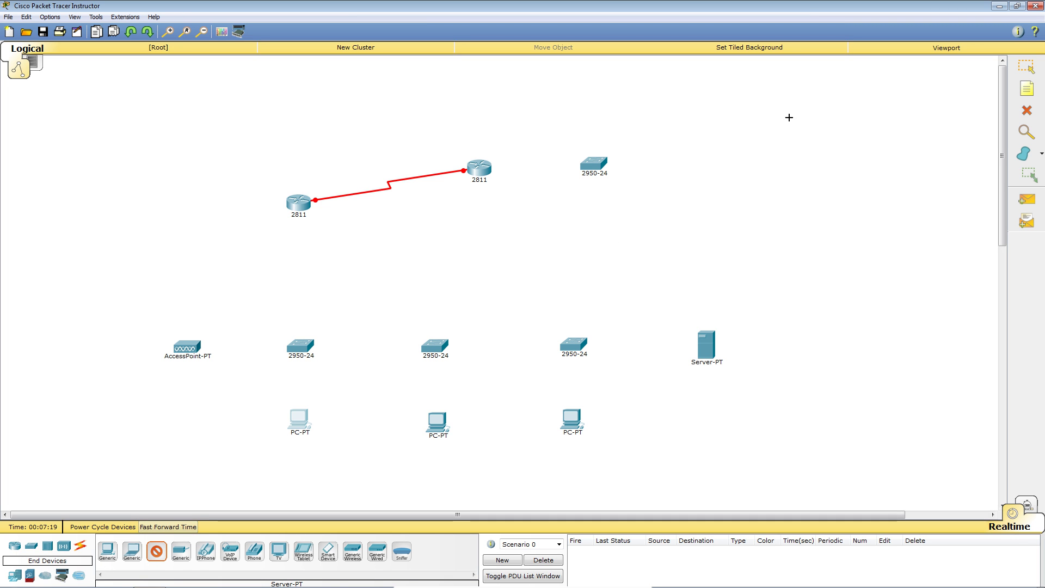
{"action": "left_click", "coordinate": [707, 159]}
Step: Shift the upper 2950-24 switch and the right 2811 router slightly rightward to even out the upper row's spacing
{"action": "left_click_drag", "start_coordinate": [605, 175], "coordinate": [623, 174]}
{"action": "left_click_drag", "start_coordinate": [483, 175], "coordinate": [509, 170]}
{"action": "left_click", "coordinate": [304, 211]}
{"action": "left_click", "coordinate": [854, 283]}
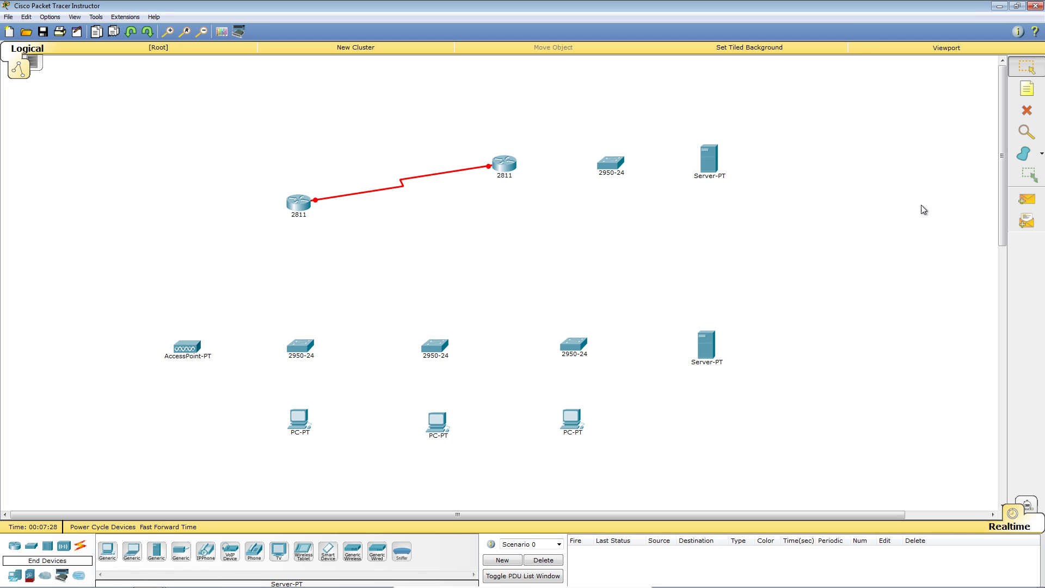
Step: Draw a rectangle with a light cyan fill (RGB 174, 255, 253) around the right router, upper switch and upper server
{"action": "left_click", "coordinate": [221, 32]}
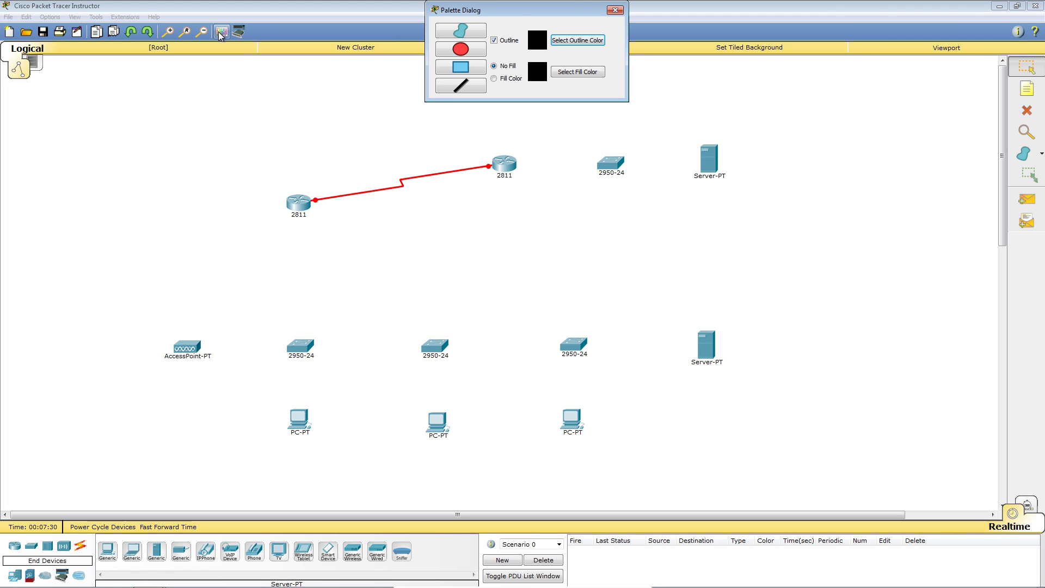
{"action": "left_click_drag", "start_coordinate": [512, 12], "coordinate": [150, 72]}
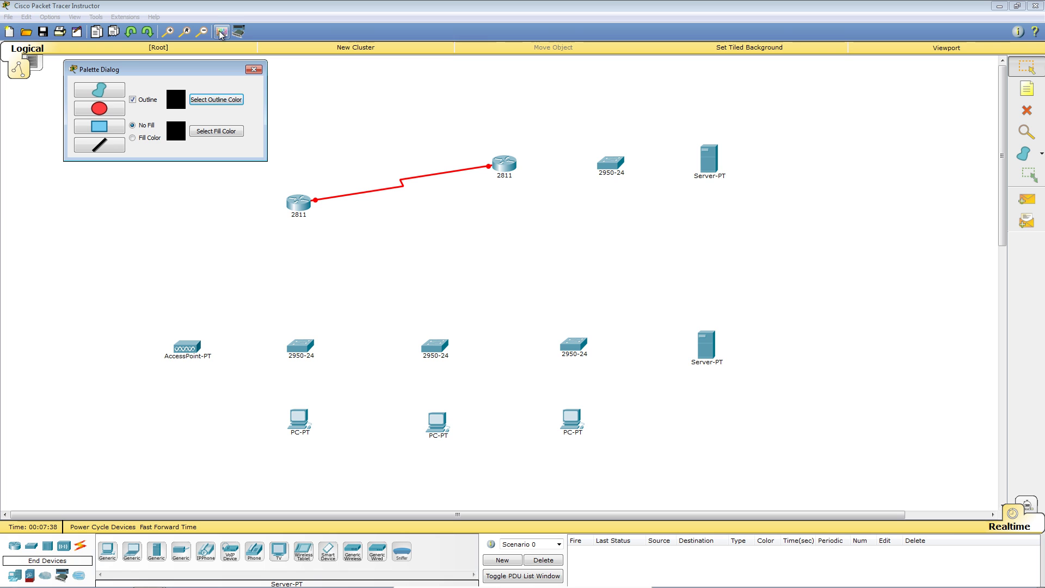
{"action": "left_click", "coordinate": [133, 139]}
{"action": "left_click", "coordinate": [216, 131]}
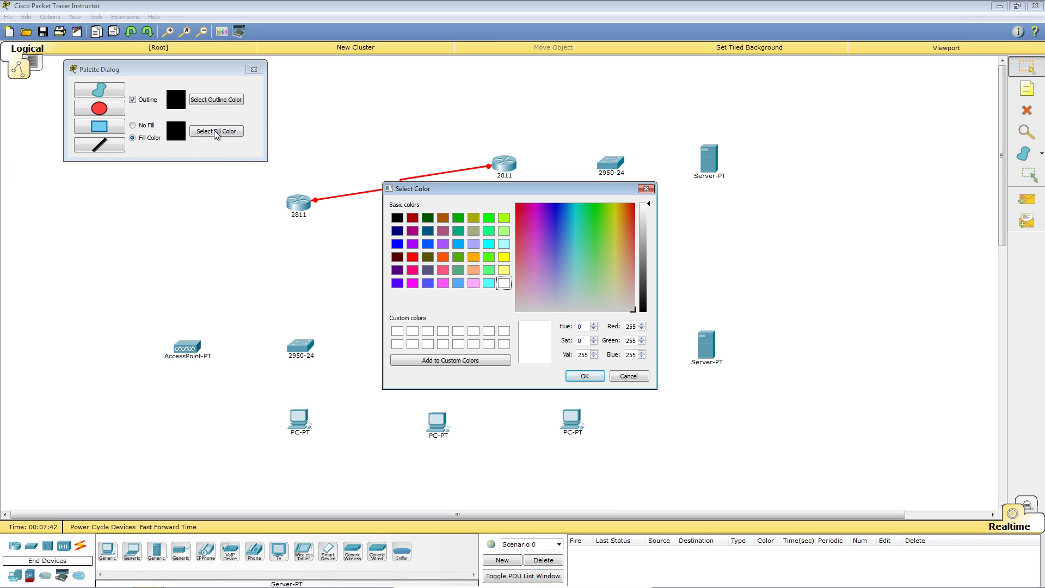
{"action": "left_click", "coordinate": [576, 277]}
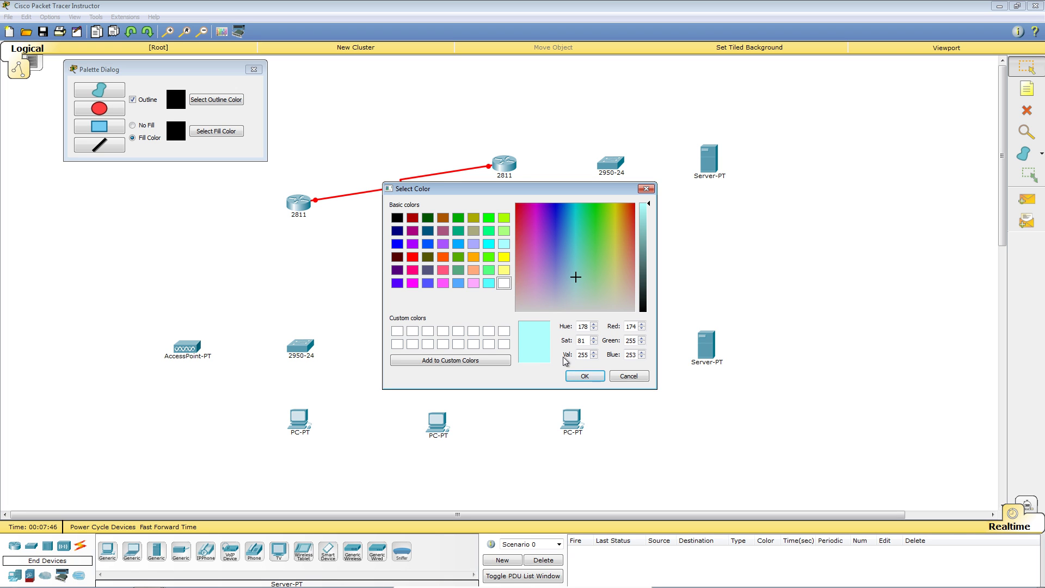
{"action": "left_click", "coordinate": [577, 376]}
{"action": "left_click", "coordinate": [115, 129]}
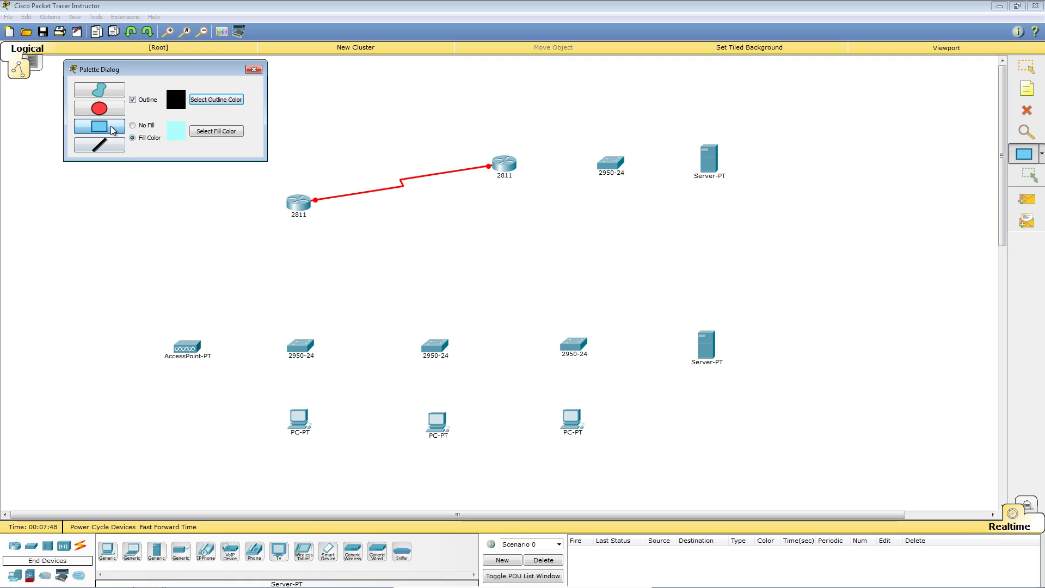
{"action": "left_click_drag", "start_coordinate": [471, 89], "coordinate": [808, 258]}
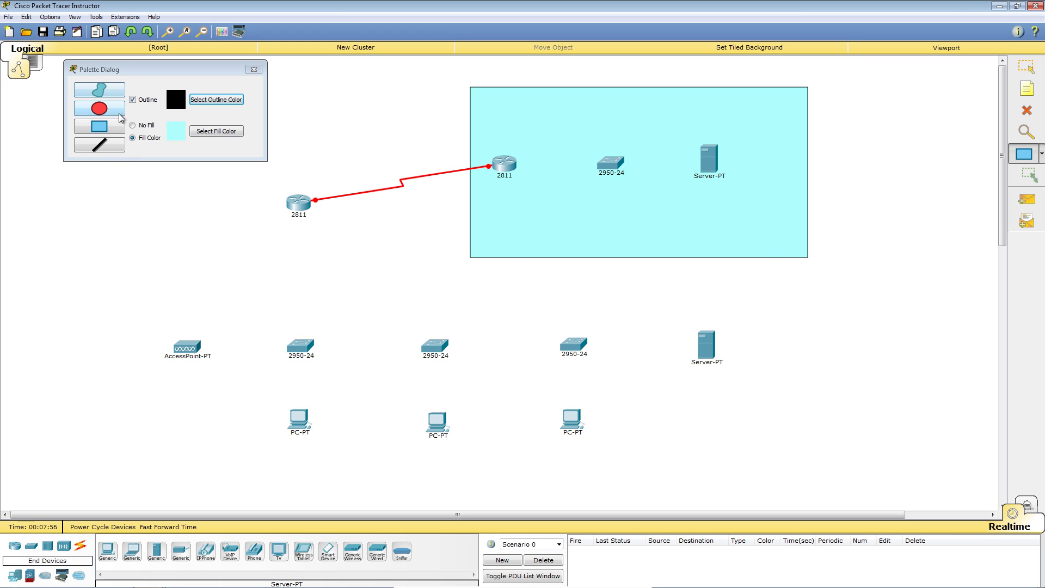
Step: Draw a rectangle with a pale yellow fill (RGB 254, 255, 166) around the lower server and move that server slightly left
{"action": "left_click", "coordinate": [221, 133]}
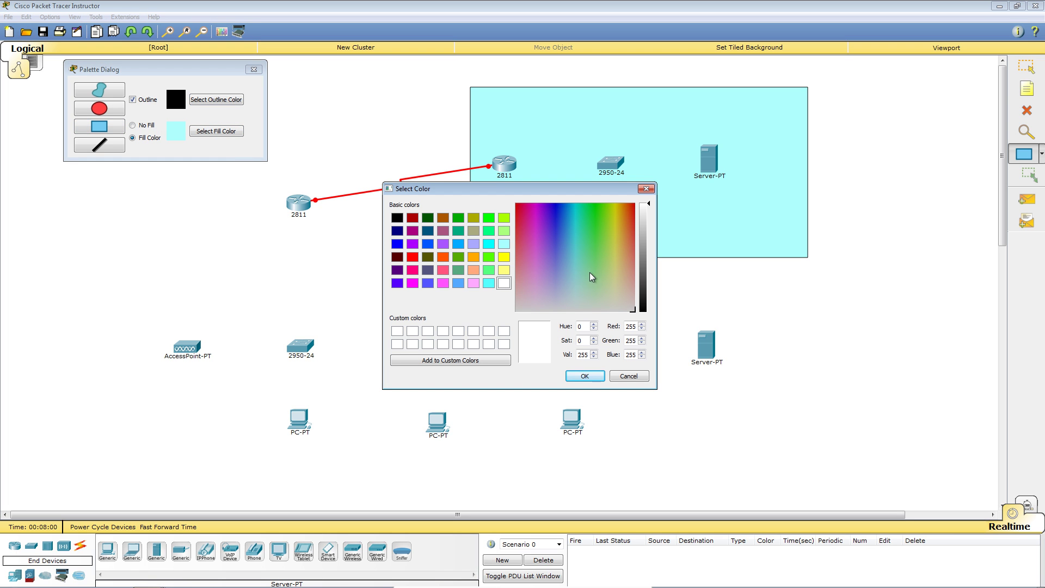
{"action": "left_click", "coordinate": [614, 274]}
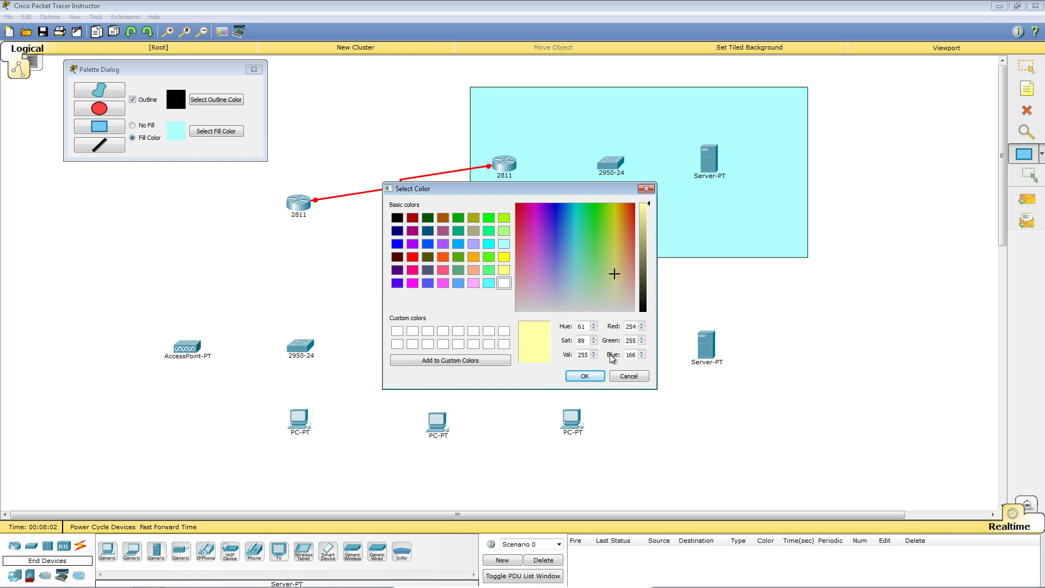
{"action": "left_click", "coordinate": [584, 376]}
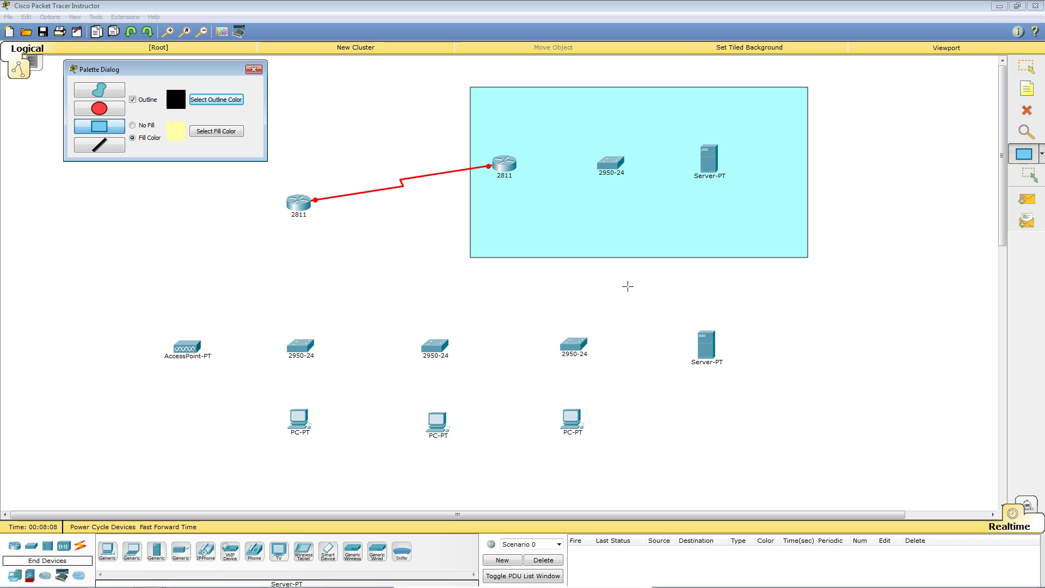
{"action": "left_click_drag", "start_coordinate": [627, 286], "coordinate": [811, 444]}
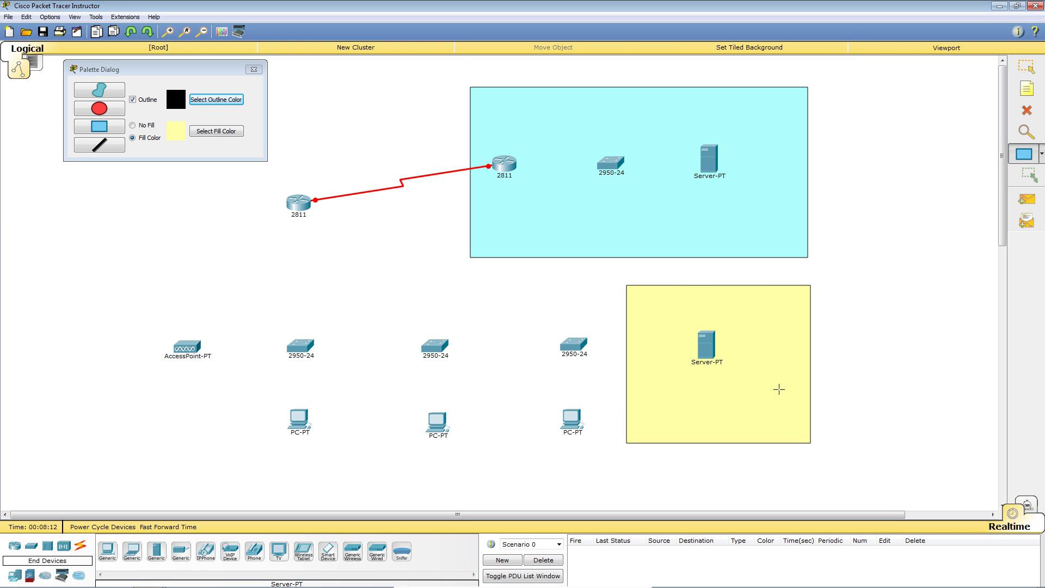
{"action": "left_click", "coordinate": [252, 69]}
{"action": "left_click", "coordinate": [1025, 69]}
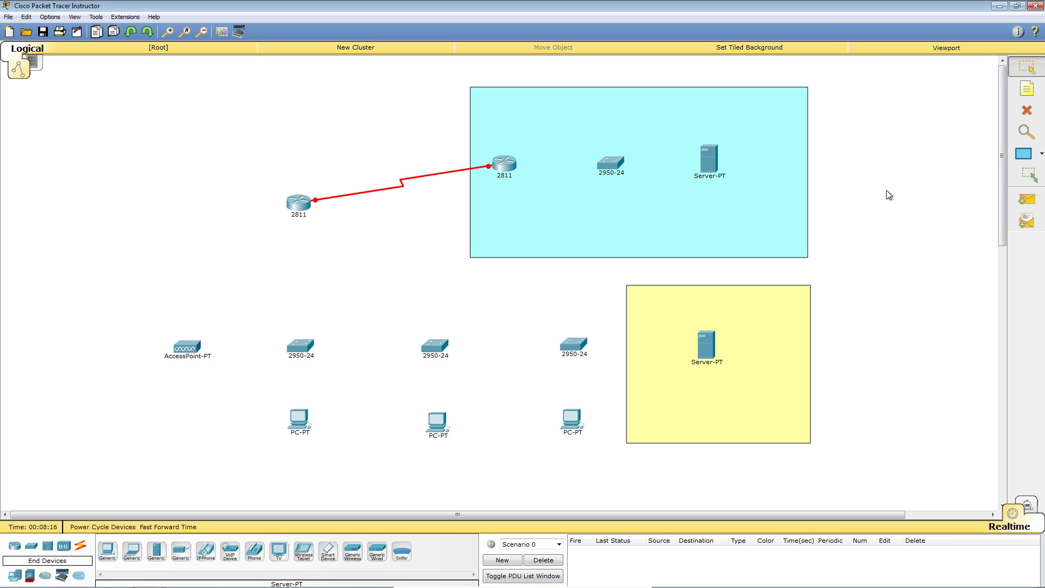
{"action": "left_click_drag", "start_coordinate": [710, 353], "coordinate": [698, 349]}
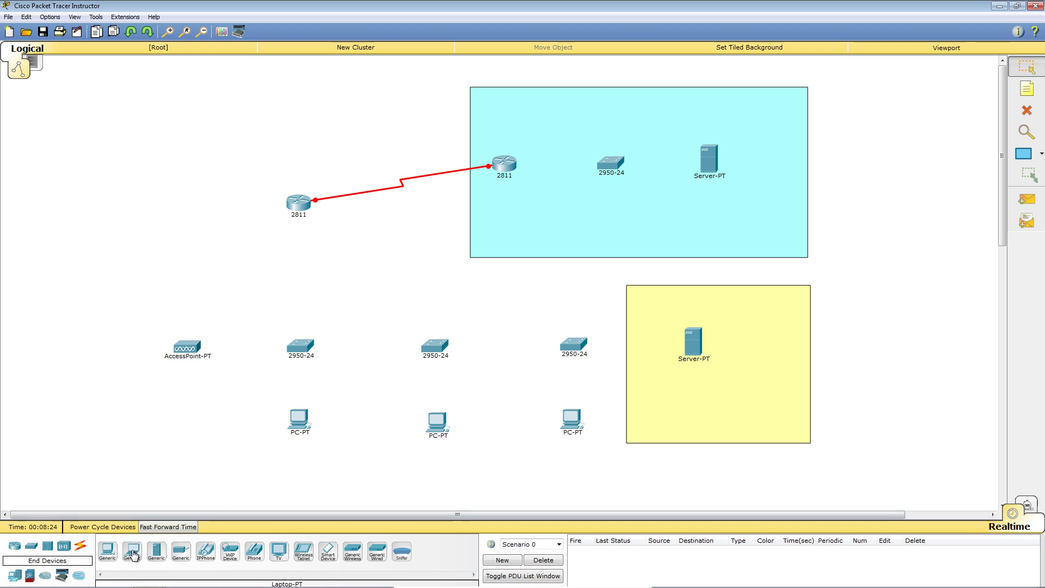
Step: Connect FastEthernet0/1 of the lower-left 2950-24 switch to FastEthernet0 of the PC below it with a copper straight-through cable
{"action": "left_click", "coordinate": [80, 546]}
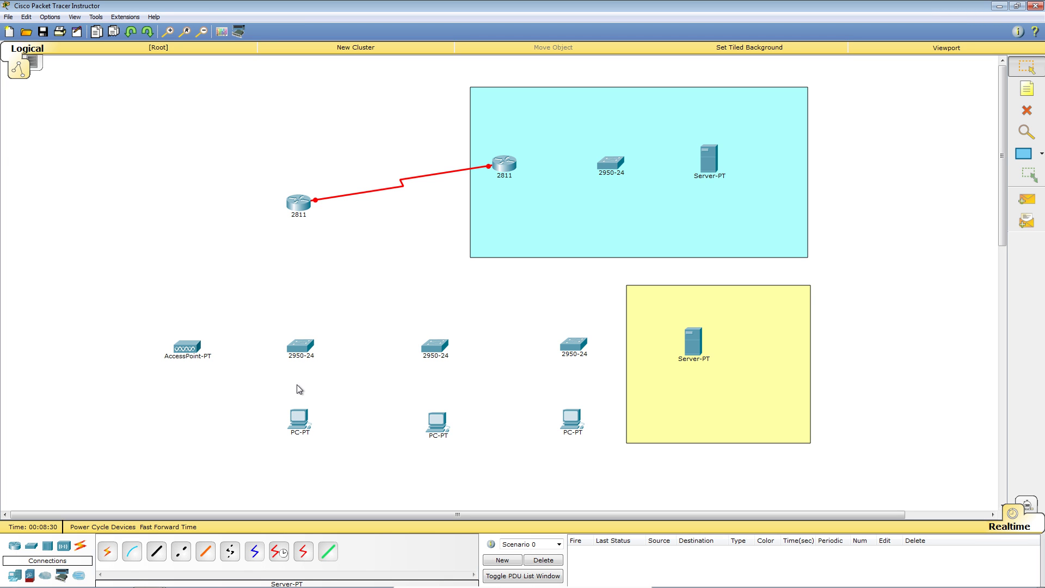
{"action": "left_click", "coordinate": [156, 551]}
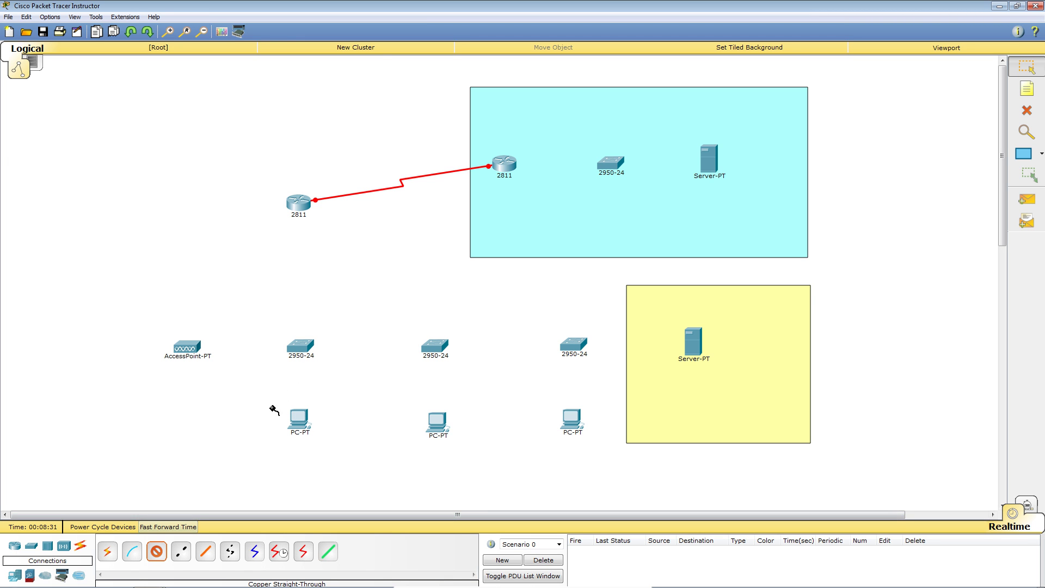
{"action": "left_click", "coordinate": [297, 348]}
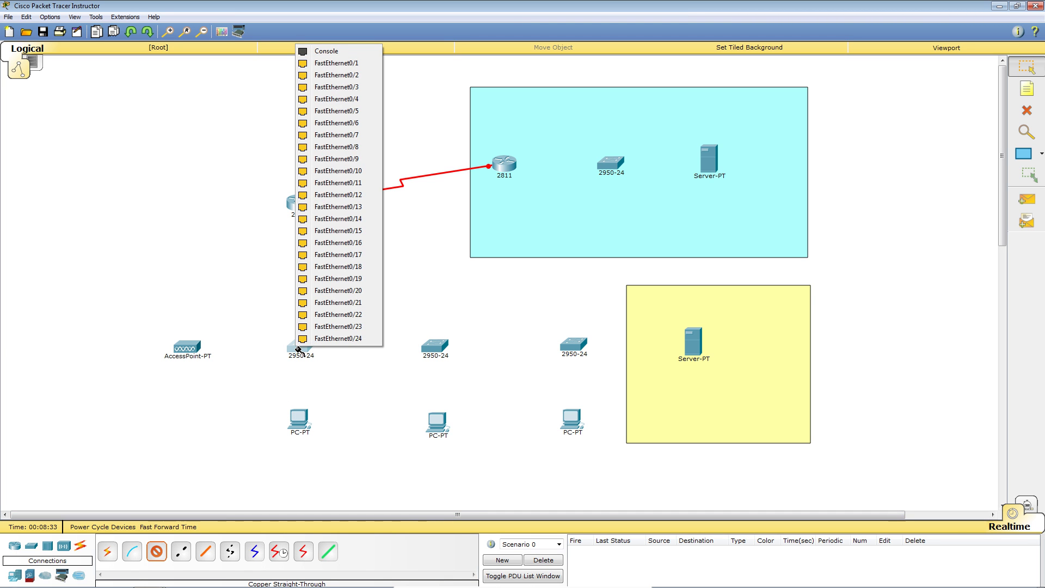
{"action": "left_click", "coordinate": [341, 63]}
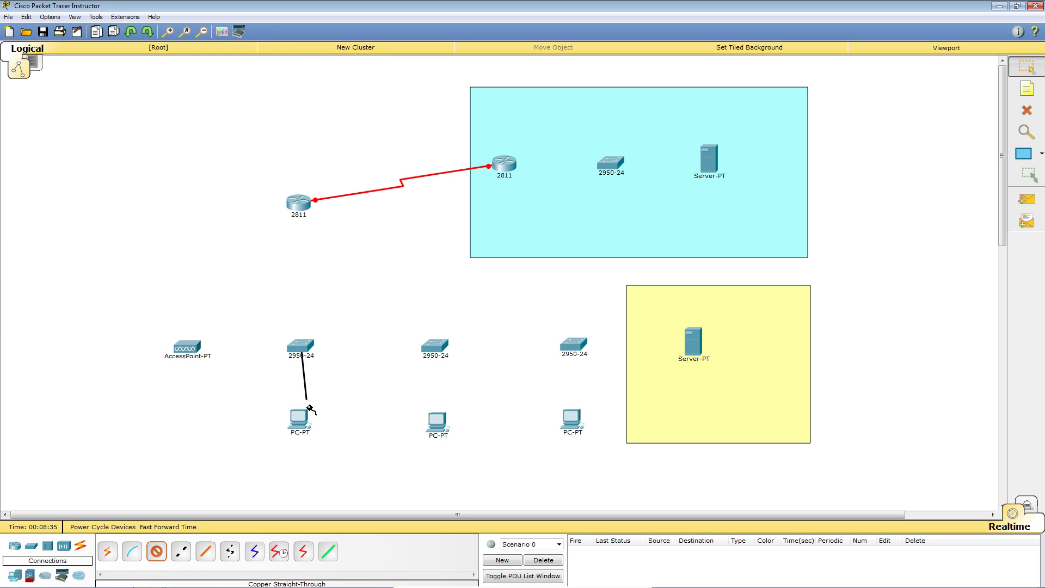
{"action": "left_click", "coordinate": [299, 422]}
{"action": "left_click", "coordinate": [329, 435]}
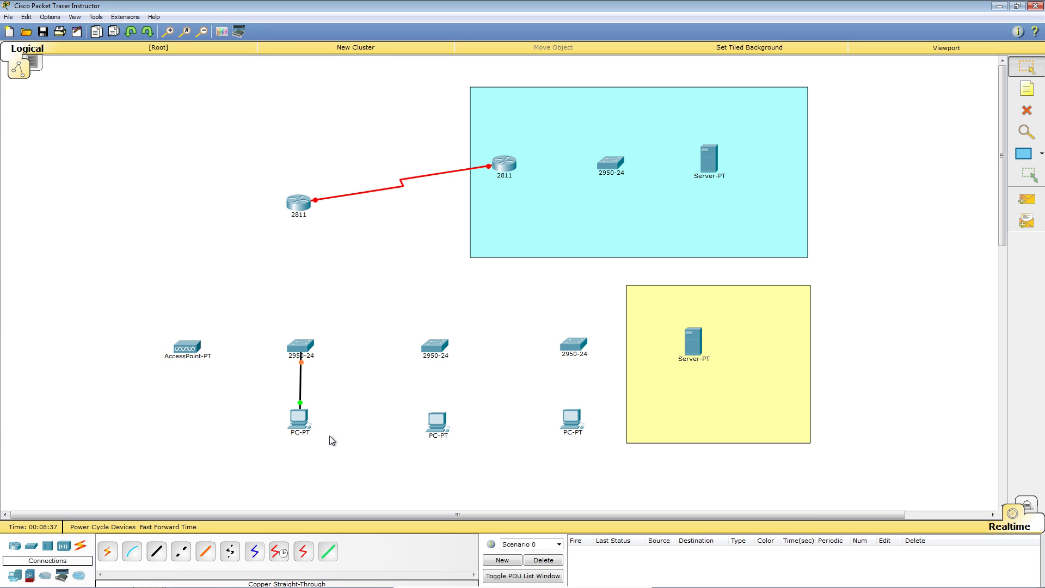
Step: Cable the lower-middle switch's FastEthernet0/1 to FastEthernet0 of its PC with copper straight-through, and nudge that PC into line below the switch
{"action": "left_click", "coordinate": [156, 556]}
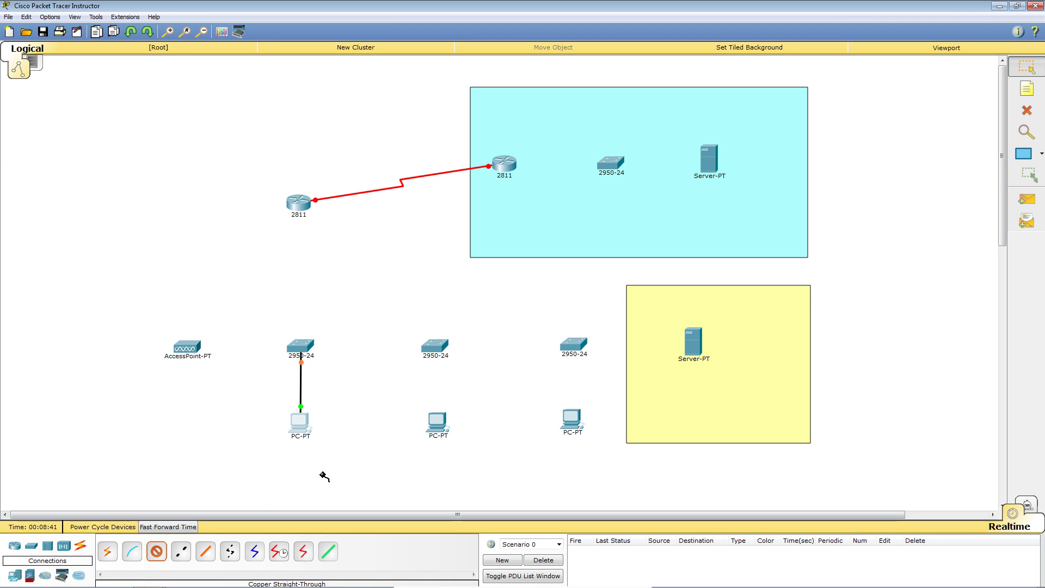
{"action": "left_click", "coordinate": [434, 347]}
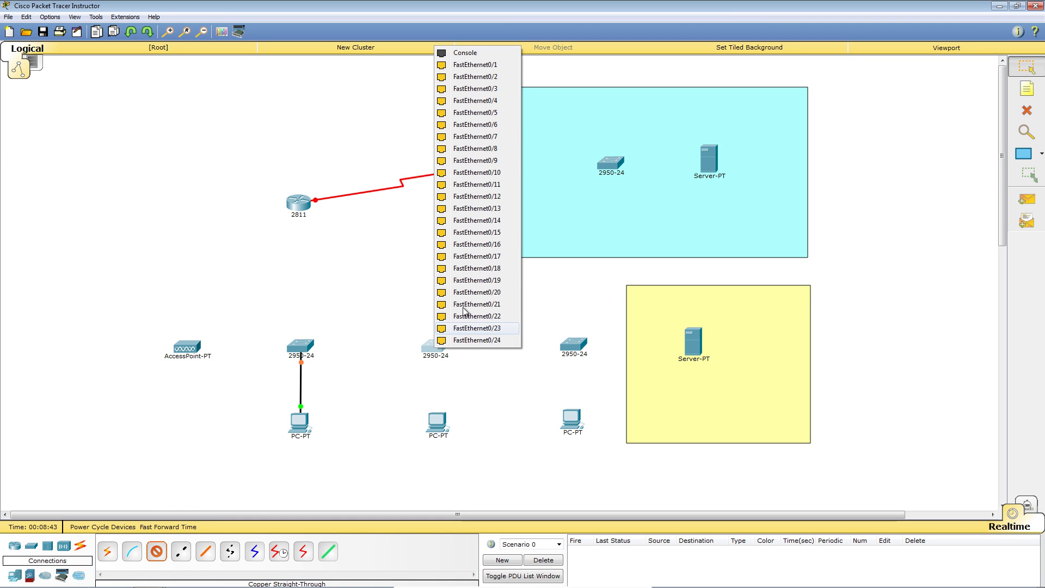
{"action": "left_click", "coordinate": [479, 65]}
{"action": "left_click", "coordinate": [438, 426]}
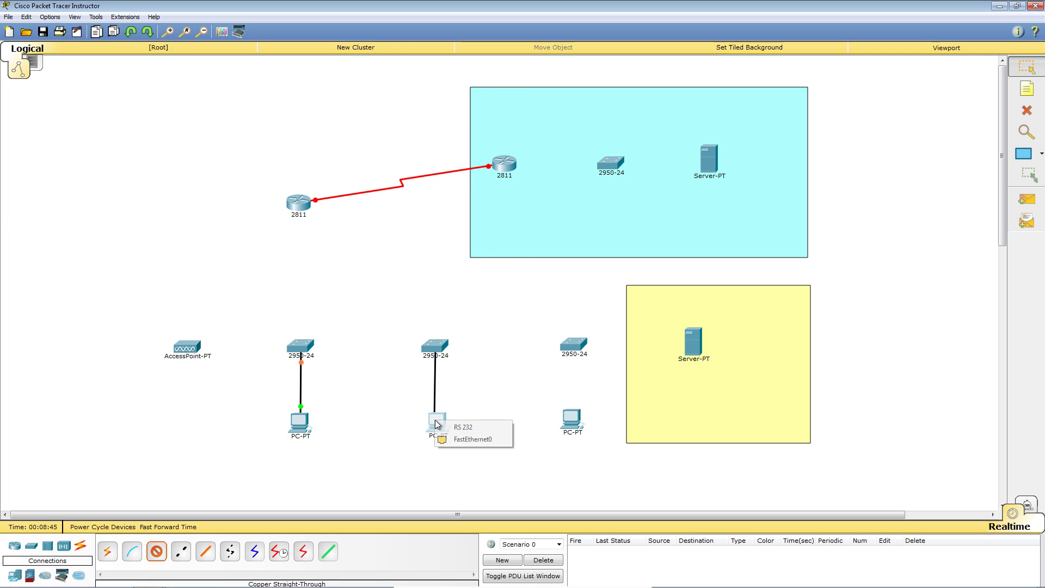
{"action": "left_click", "coordinate": [462, 438]}
{"action": "left_click_drag", "start_coordinate": [441, 428], "coordinate": [439, 429]}
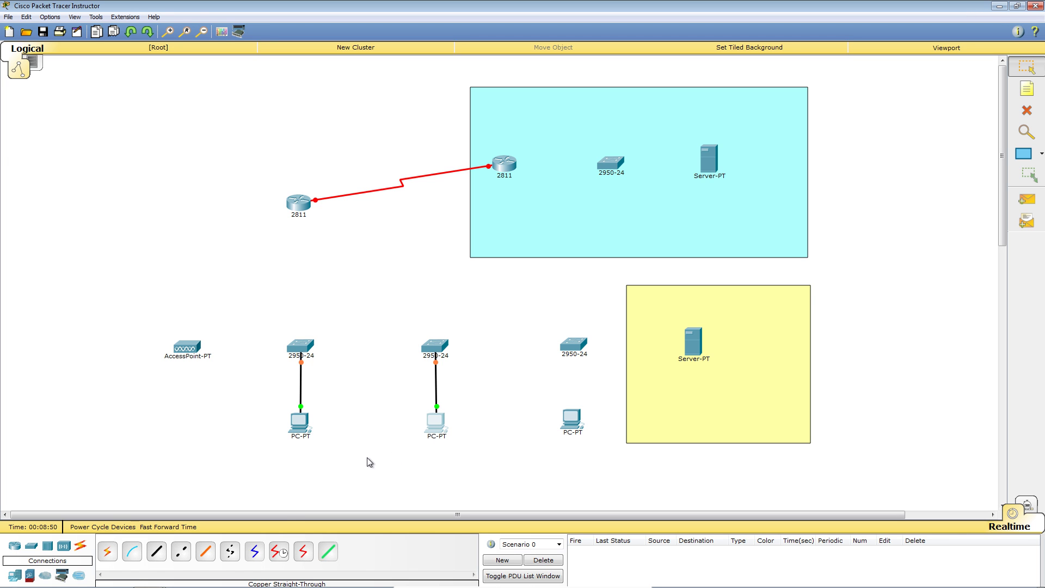
Step: Cable the lower-right switch's FastEthernet0/1 to FastEthernet0 of its PC with copper straight-through, and shift that PC slightly downward
{"action": "left_click", "coordinate": [156, 551]}
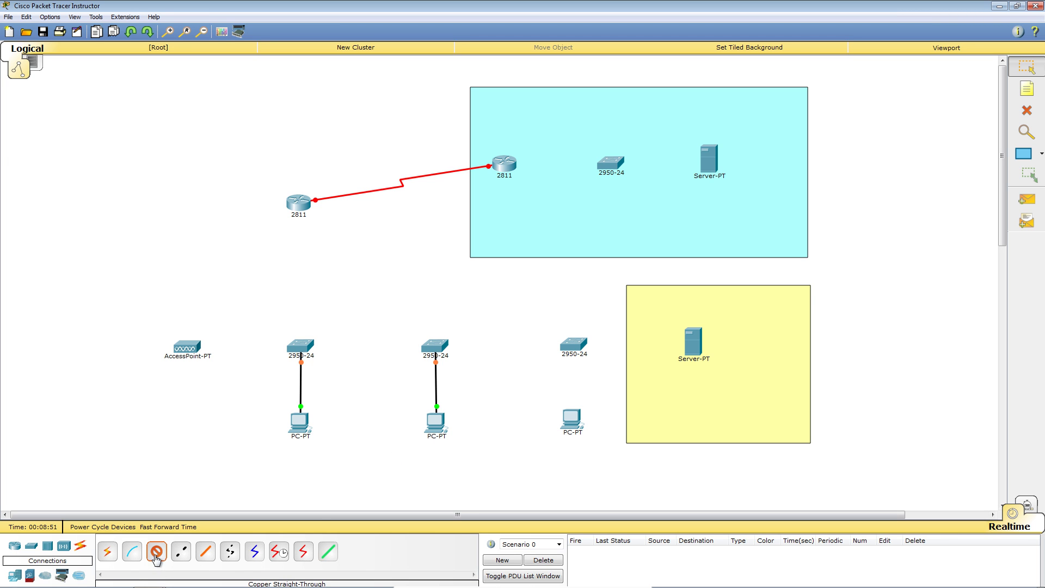
{"action": "left_click", "coordinate": [574, 345]}
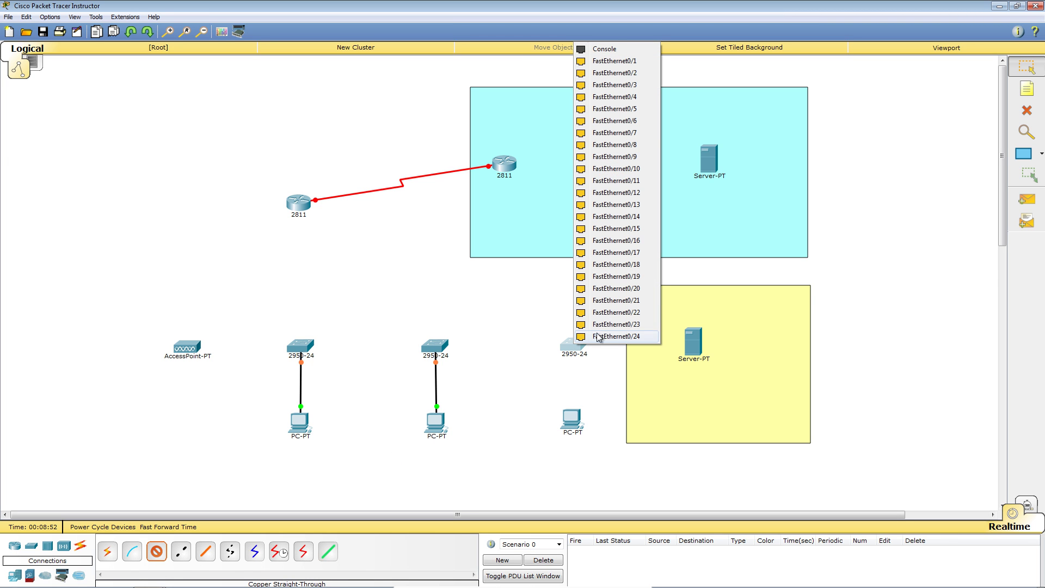
{"action": "left_click", "coordinate": [617, 60]}
{"action": "left_click", "coordinate": [571, 422]}
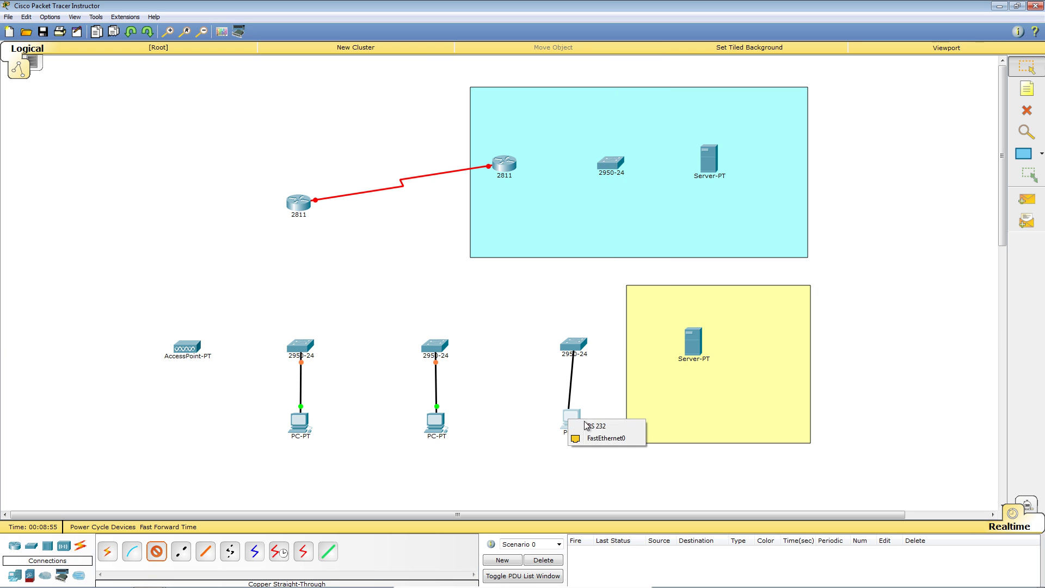
{"action": "left_click", "coordinate": [611, 440]}
{"action": "left_click_drag", "start_coordinate": [571, 423], "coordinate": [568, 428]}
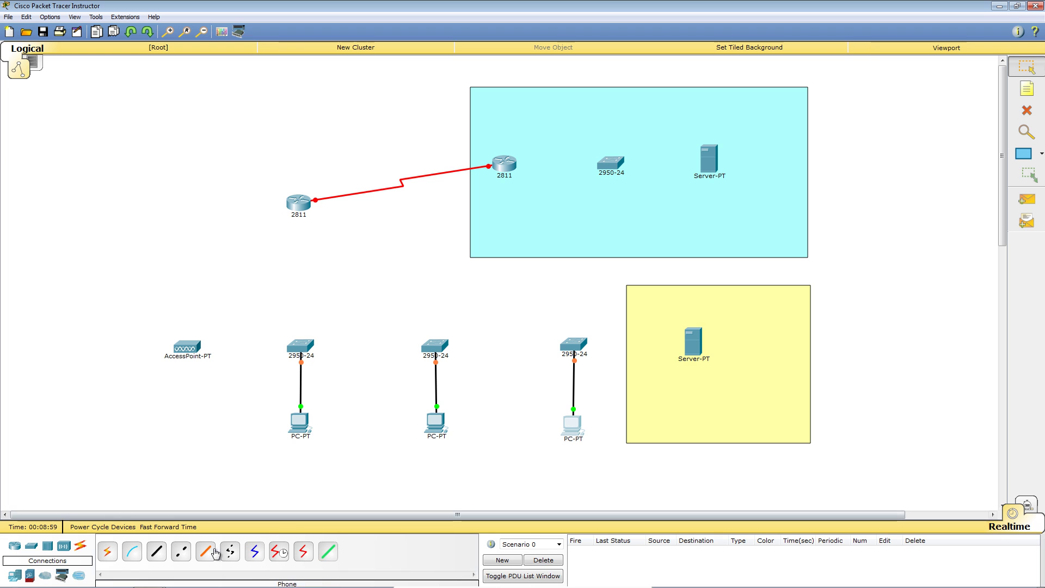
Step: Connect FastEthernet0/10 of the lower-right switch to the server in the yellow area with a copper straight-through cable
{"action": "left_click", "coordinate": [156, 551]}
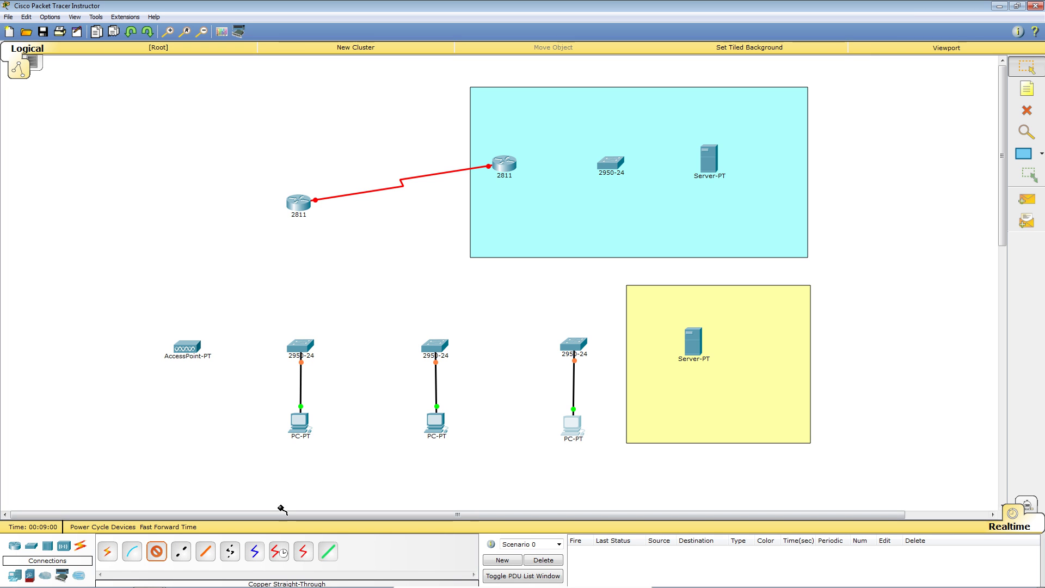
{"action": "left_click", "coordinate": [578, 344]}
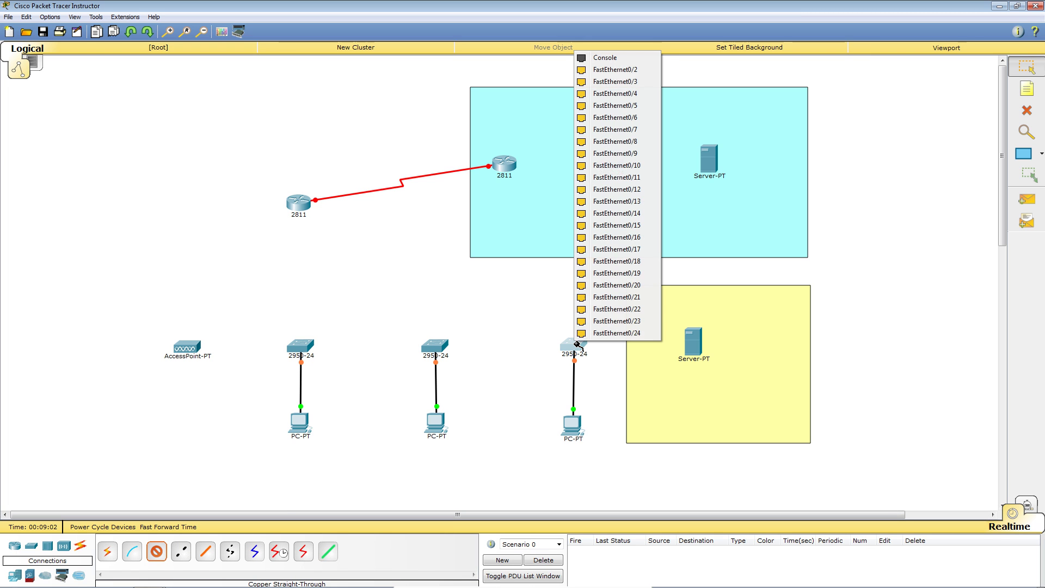
{"action": "left_click", "coordinate": [621, 170]}
{"action": "left_click", "coordinate": [695, 344]}
{"action": "left_click", "coordinate": [727, 349]}
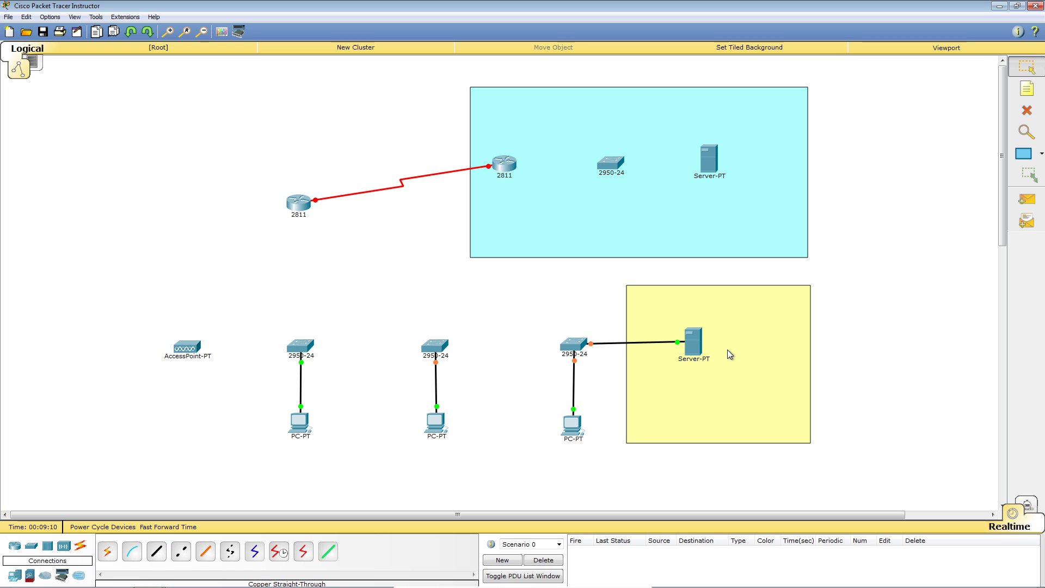
Step: Connect FastEthernet0/2 of the lower-left switch to Port 0 of the access point with a copper straight-through cable
{"action": "left_click", "coordinate": [157, 554]}
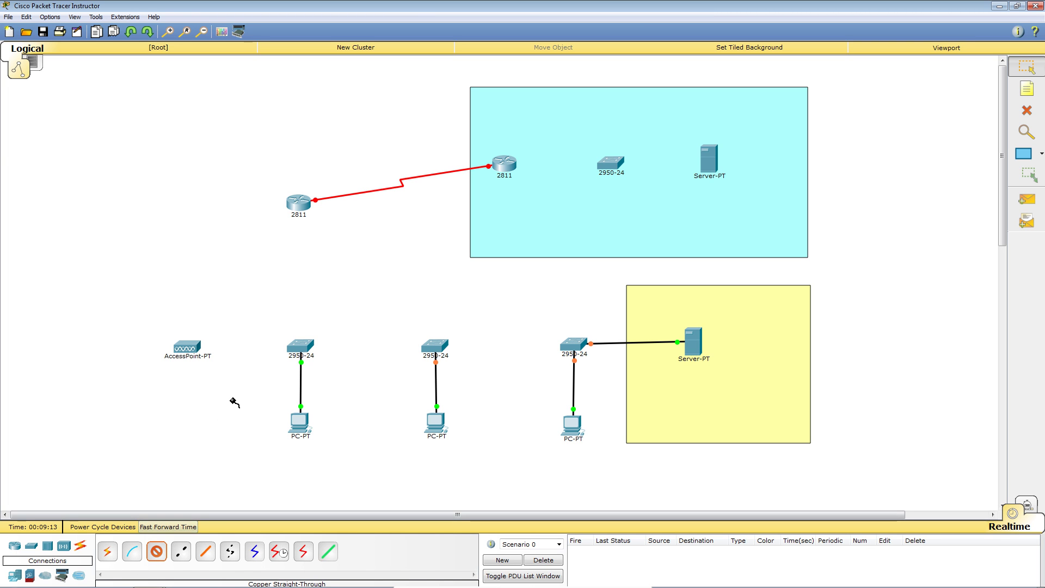
{"action": "left_click", "coordinate": [300, 347]}
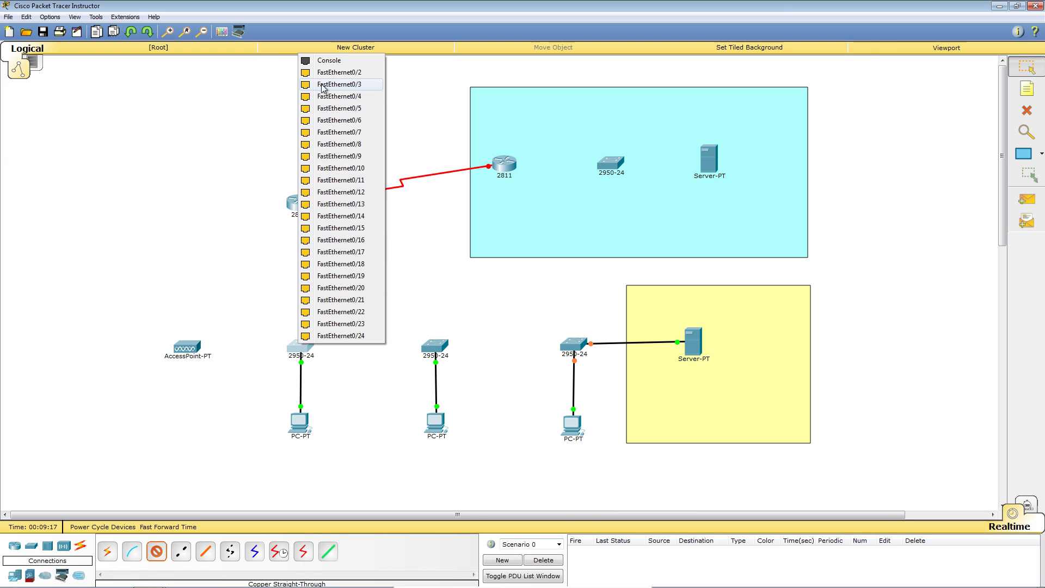
{"action": "left_click", "coordinate": [339, 72]}
{"action": "left_click", "coordinate": [186, 347]}
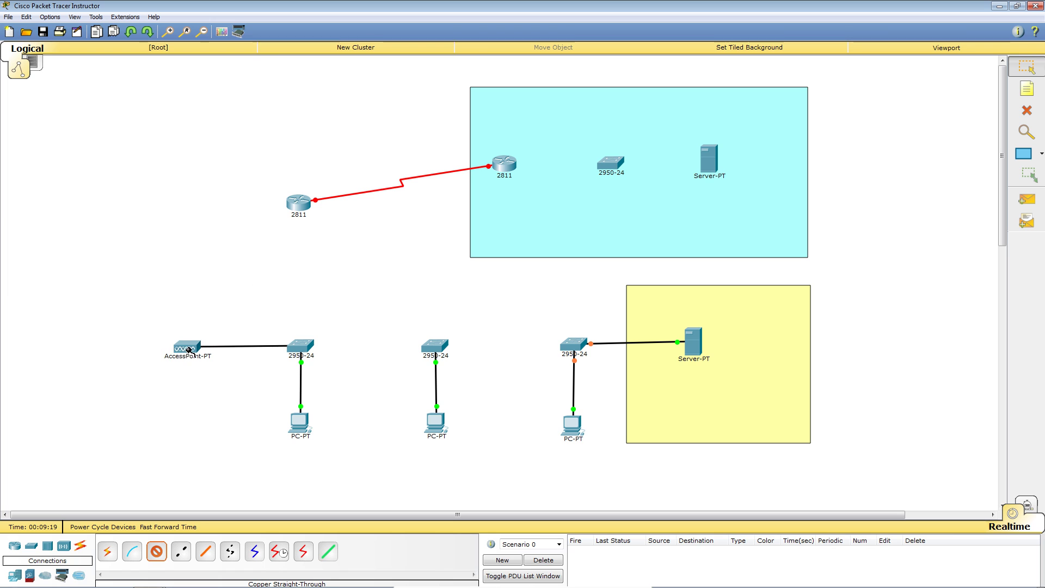
{"action": "left_click", "coordinate": [188, 349]}
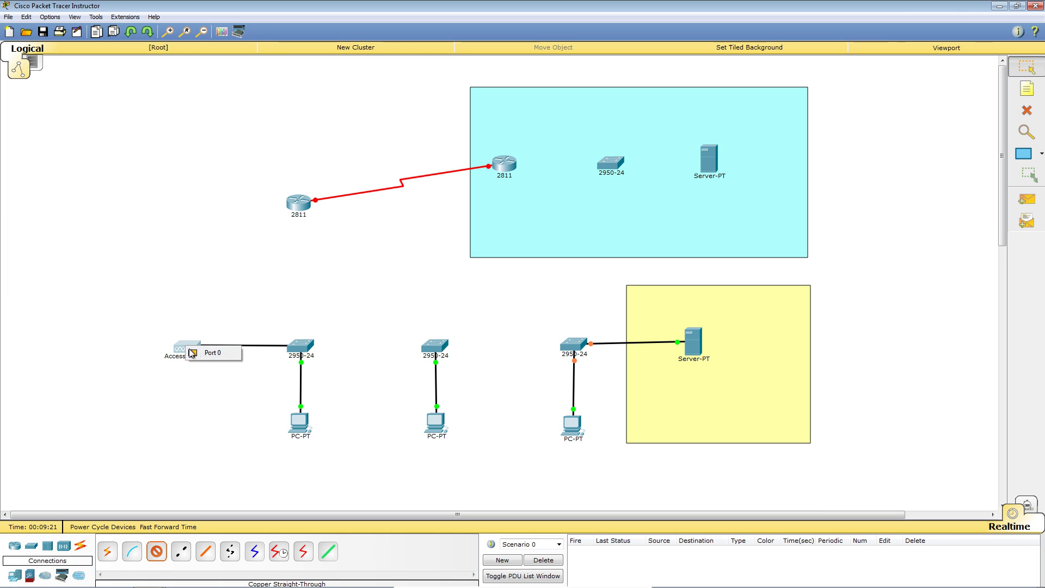
{"action": "left_click", "coordinate": [228, 353]}
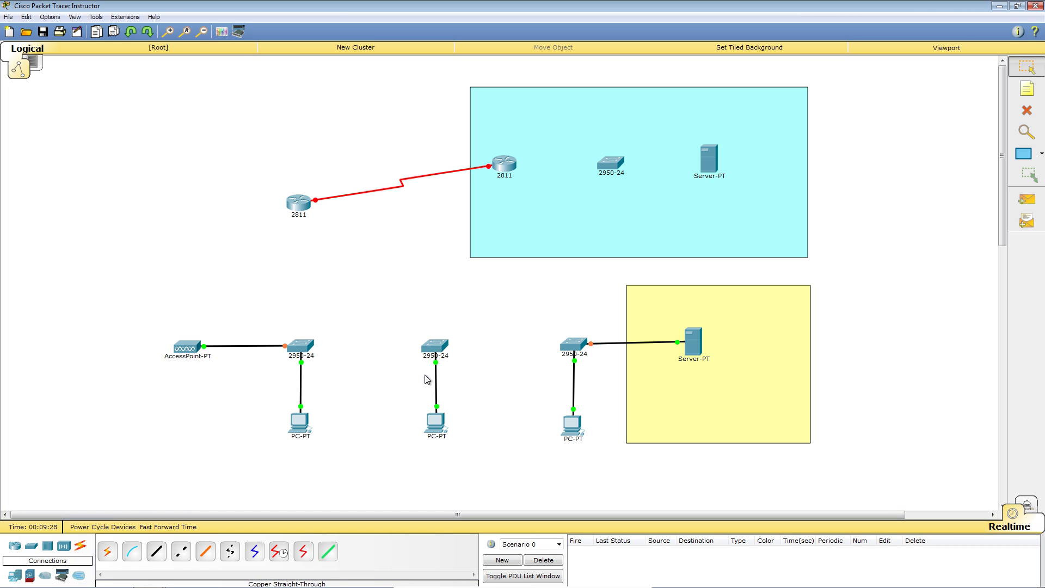
Step: Connect FastEthernet0/0 of the left 2811 router to FastEthernet0/24 of the lower-left switch with a copper straight-through cable
{"action": "left_click", "coordinate": [157, 552]}
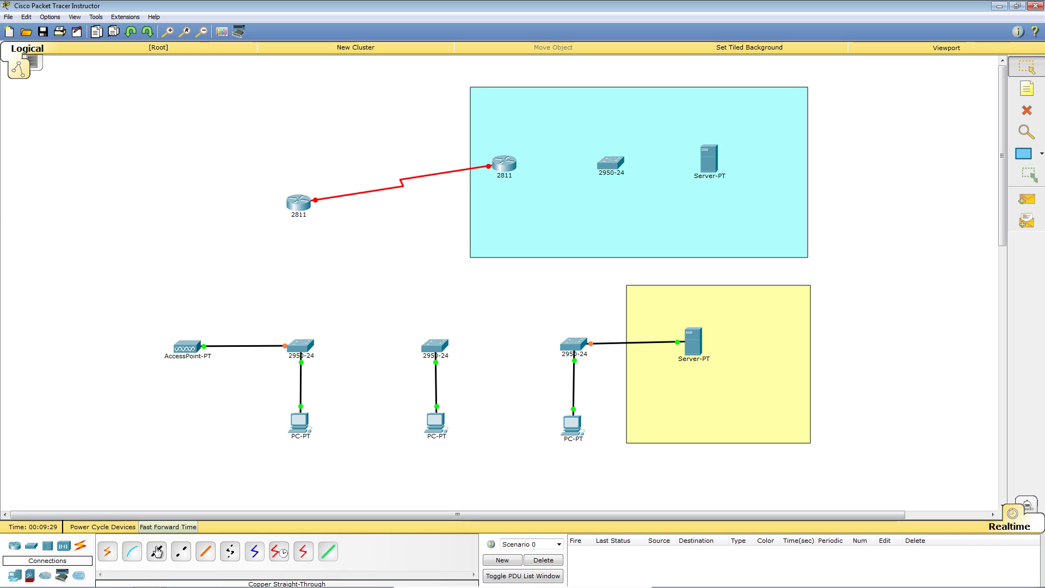
{"action": "left_click", "coordinate": [299, 202]}
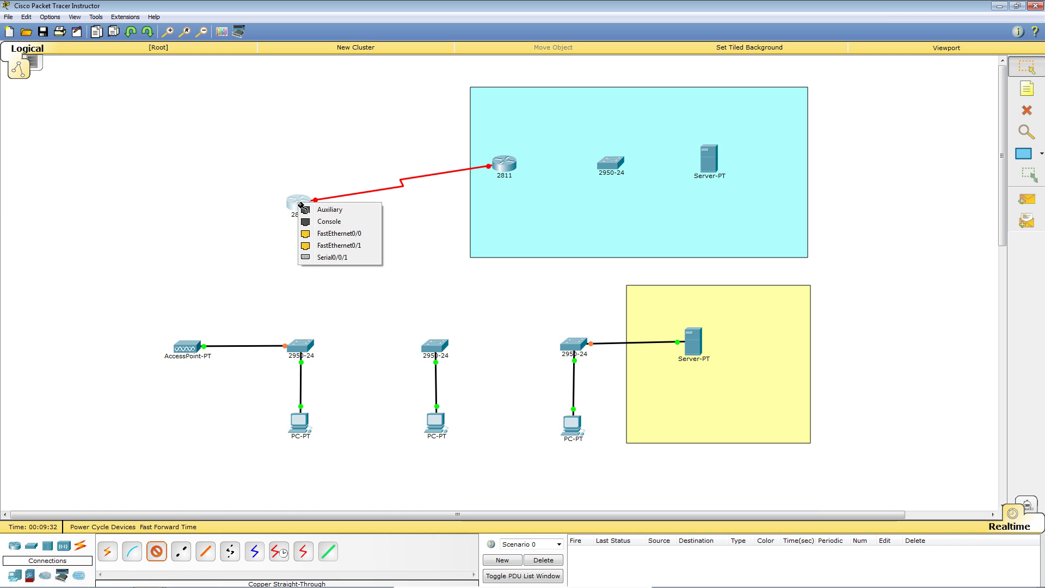
{"action": "left_click", "coordinate": [354, 238]}
{"action": "left_click", "coordinate": [303, 347]}
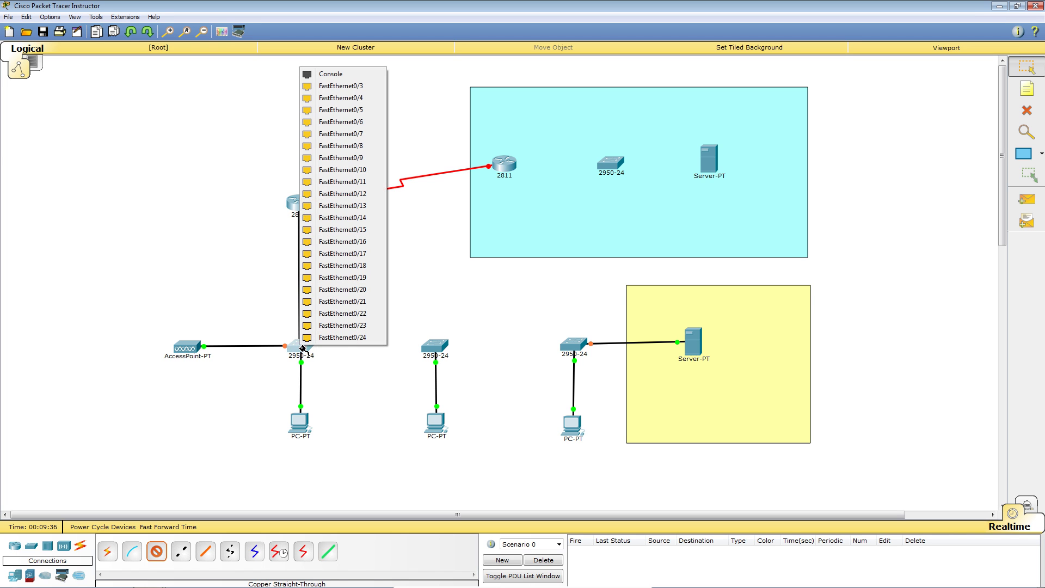
{"action": "left_click", "coordinate": [343, 337]}
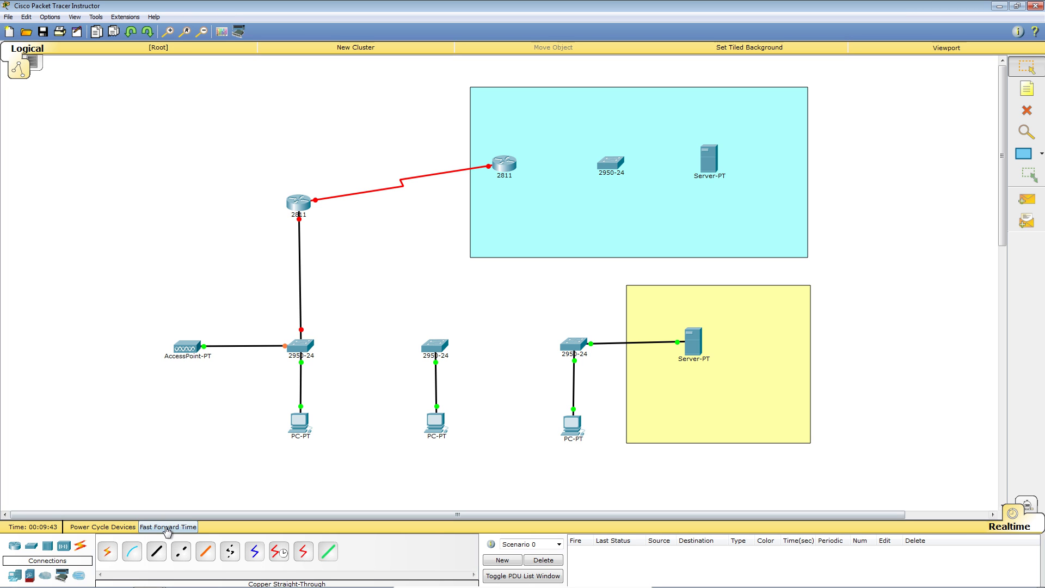
Step: Link FastEthernet0/23 of the lower-left switch to FastEthernet0/24 of the lower-middle switch with a copper cross-over cable
{"action": "left_click", "coordinate": [181, 550]}
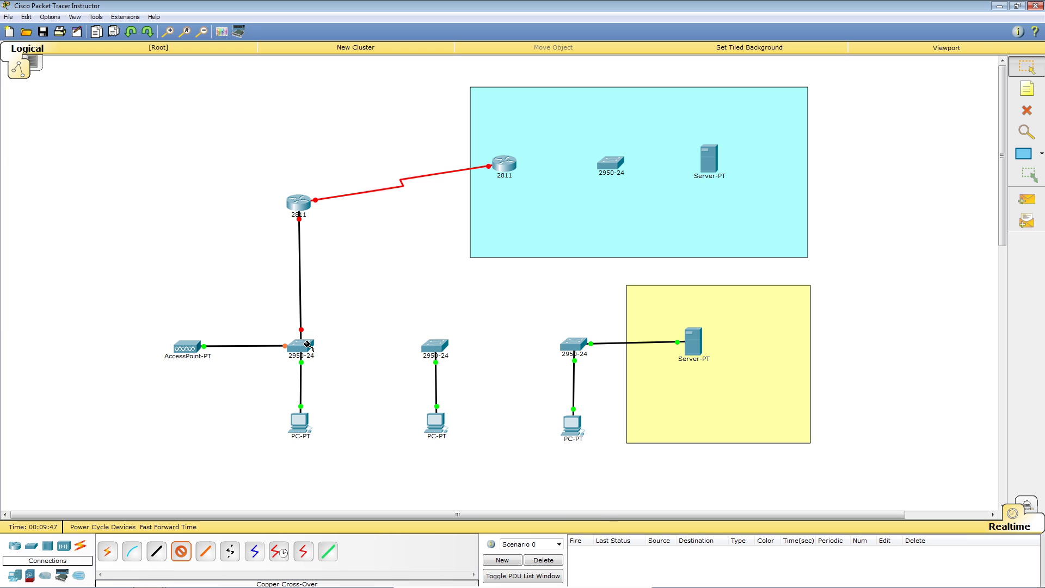
{"action": "mouse_move", "coordinate": [307, 343]}
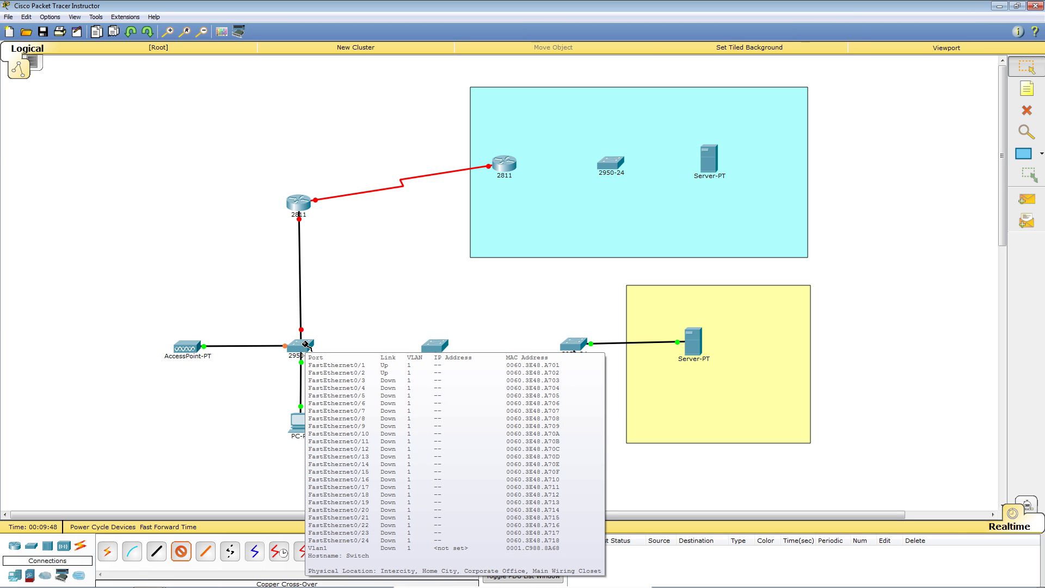
{"action": "left_click", "coordinate": [307, 344]}
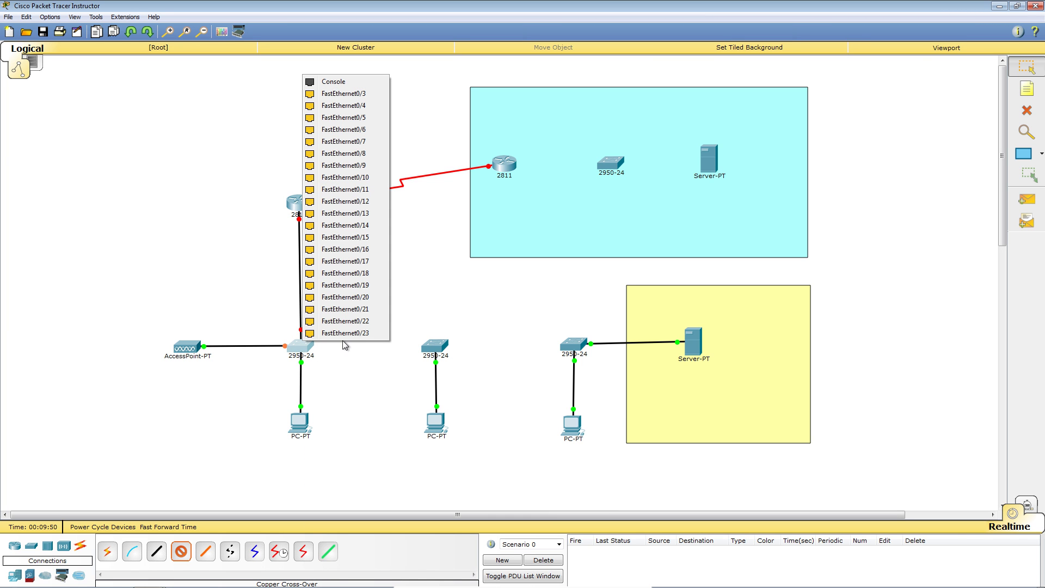
{"action": "left_click", "coordinate": [356, 333]}
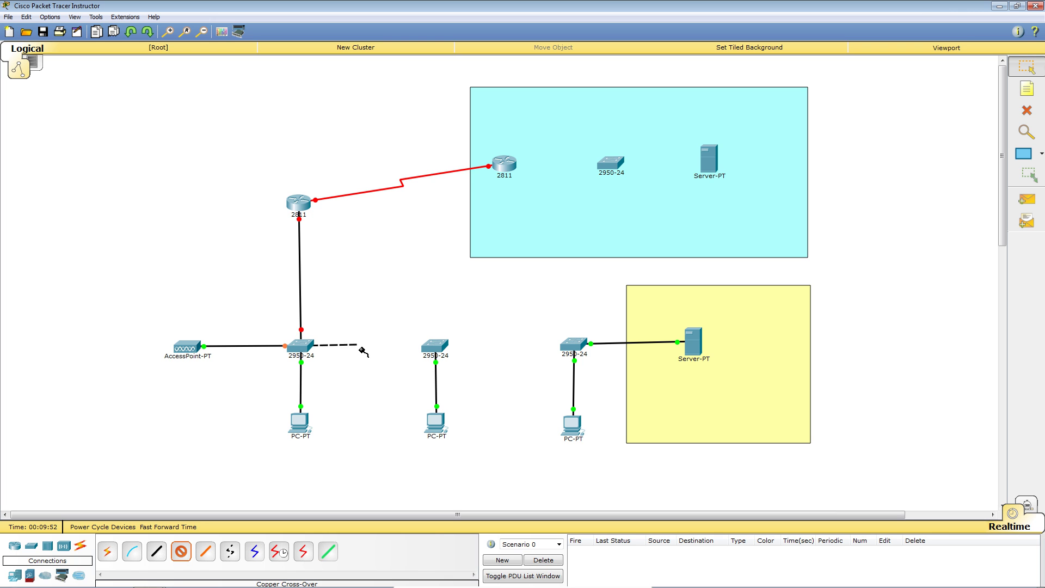
{"action": "left_click", "coordinate": [430, 345]}
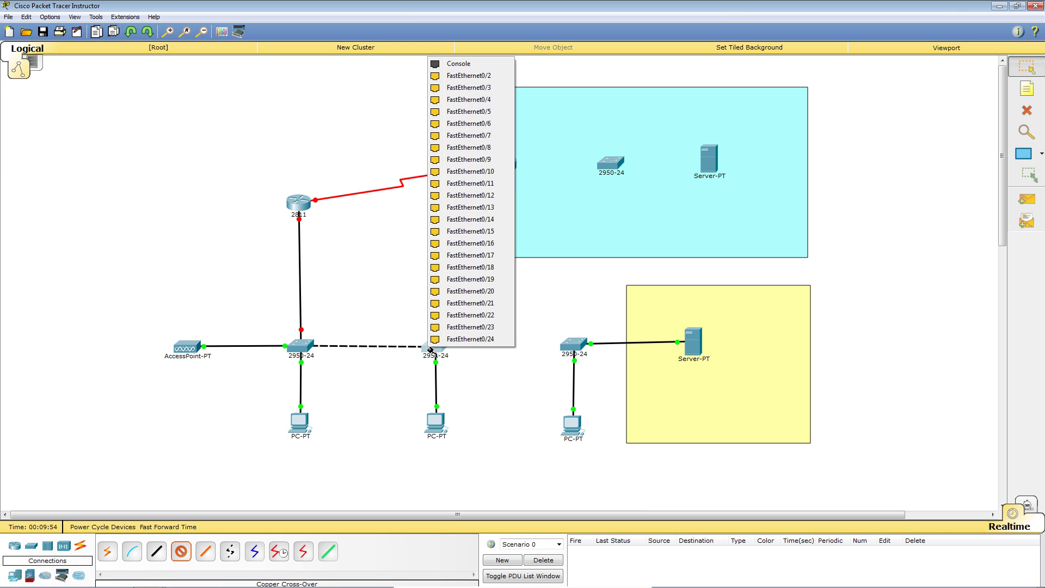
{"action": "left_click", "coordinate": [478, 340]}
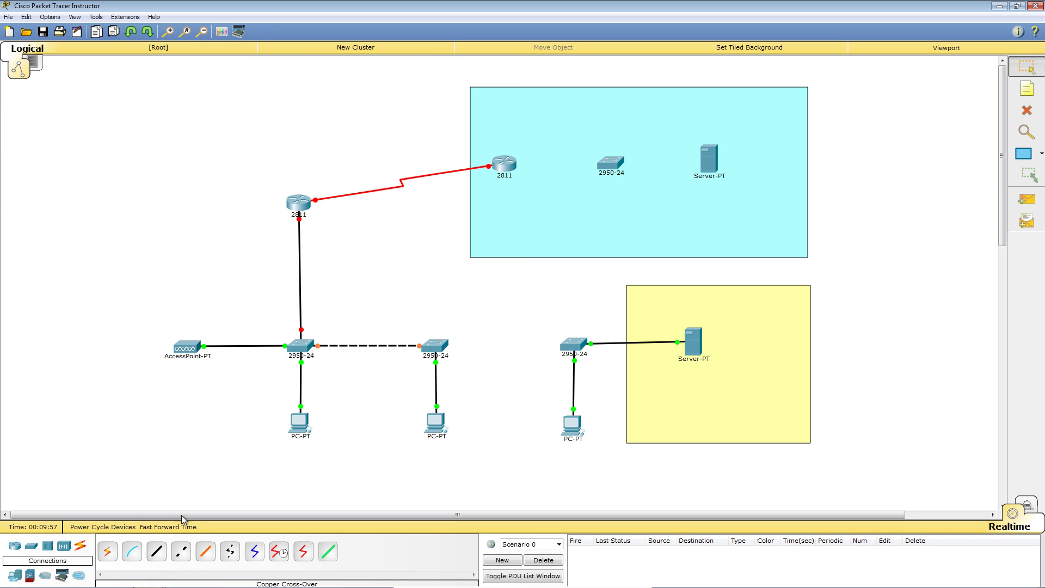
Step: Link the lower-middle switch's FastEthernet0/23 to the lower-right switch's FastEthernet0/24 with copper cross-over, and nudge the lower-left PC slightly
{"action": "left_click", "coordinate": [181, 551]}
{"action": "left_click", "coordinate": [441, 345]}
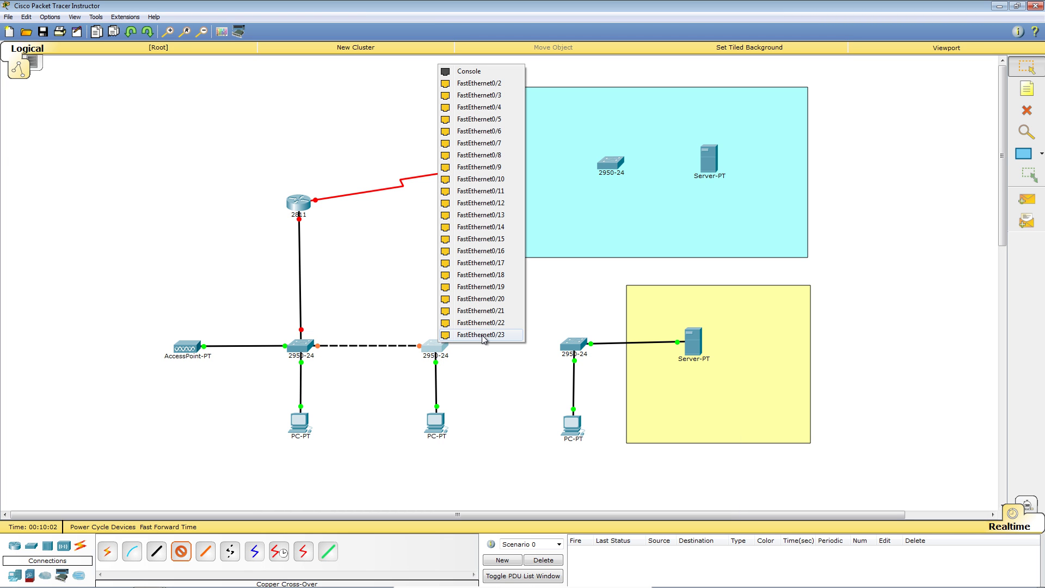
{"action": "left_click", "coordinate": [482, 335]}
{"action": "left_click", "coordinate": [569, 348]}
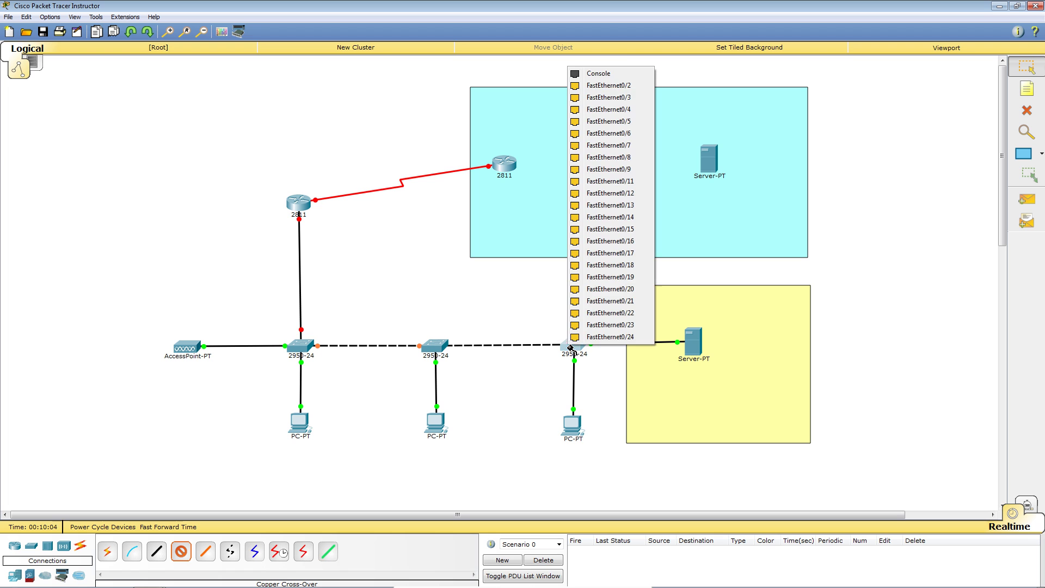
{"action": "left_click", "coordinate": [602, 338]}
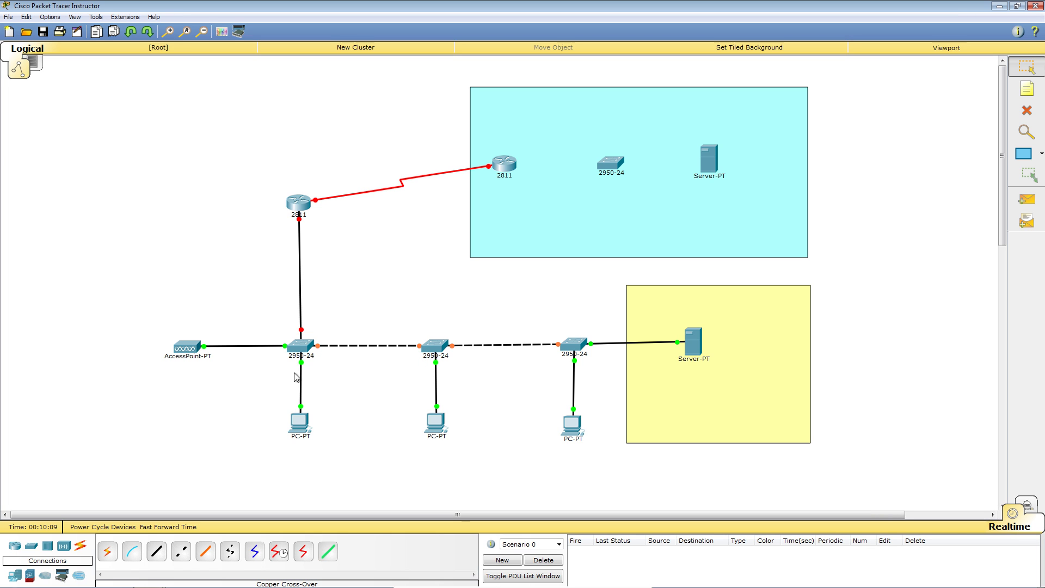
{"action": "left_click_drag", "start_coordinate": [300, 424], "coordinate": [302, 427]}
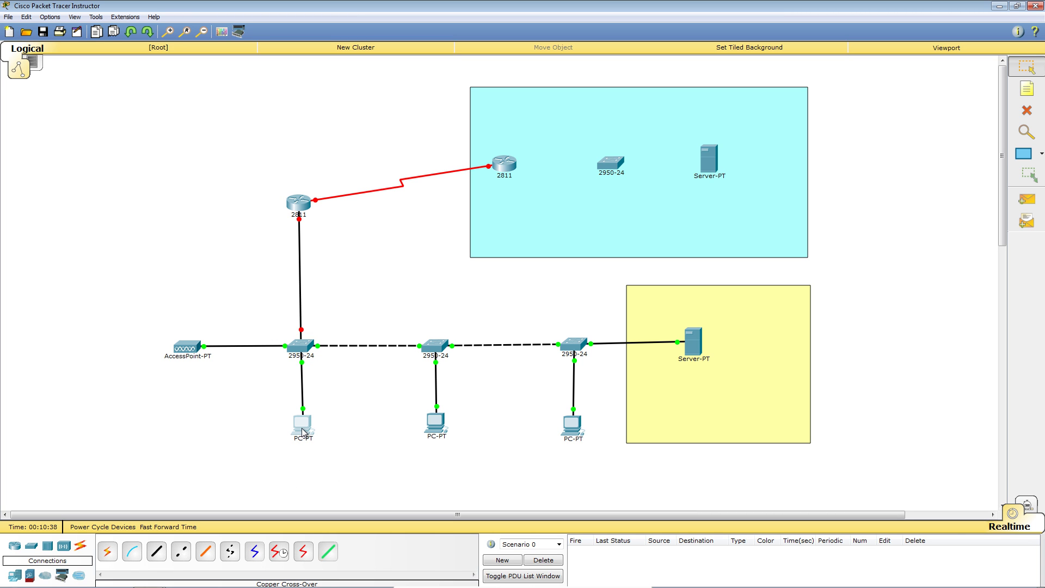
Step: Straighten the lower-left PC under its switch, and connect the right 2811 router to FastEthernet0/24 of the blue-area switch with copper straight-through
{"action": "left_click_drag", "start_coordinate": [300, 432], "coordinate": [297, 432]}
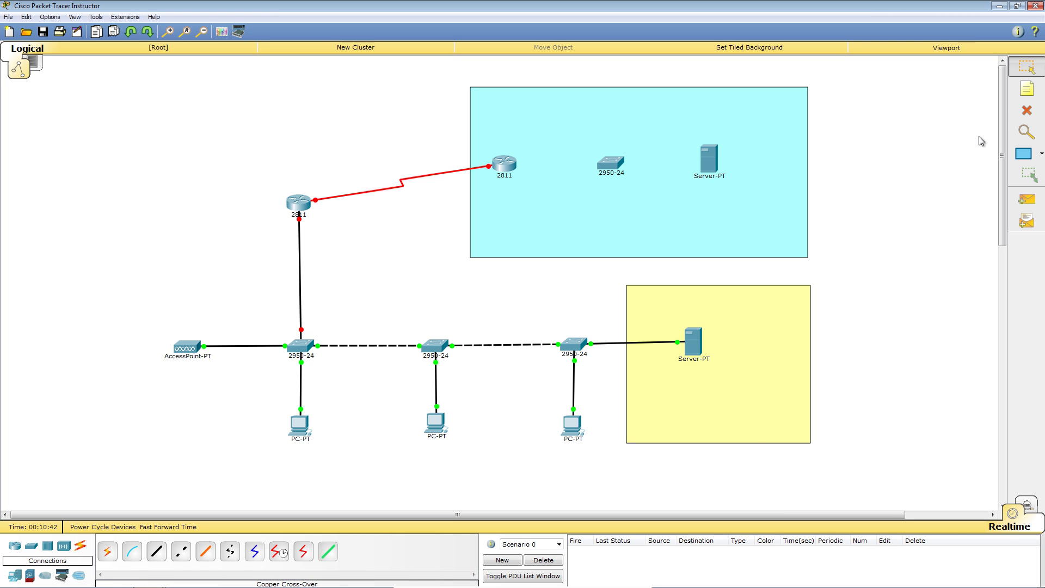
{"action": "left_click", "coordinate": [157, 551]}
{"action": "left_click", "coordinate": [511, 162]}
{"action": "left_click", "coordinate": [544, 188]}
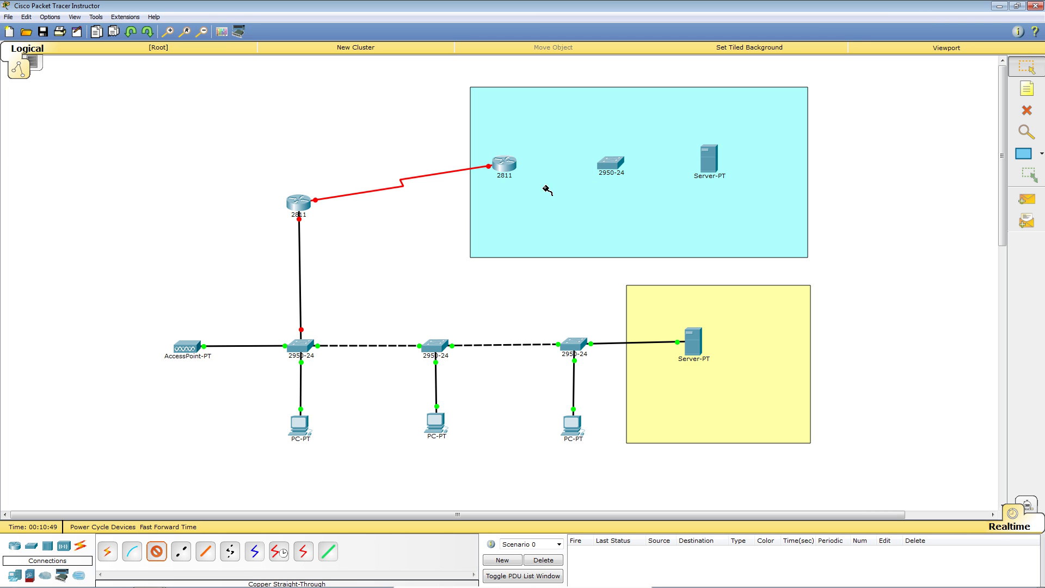
{"action": "left_click", "coordinate": [605, 171]}
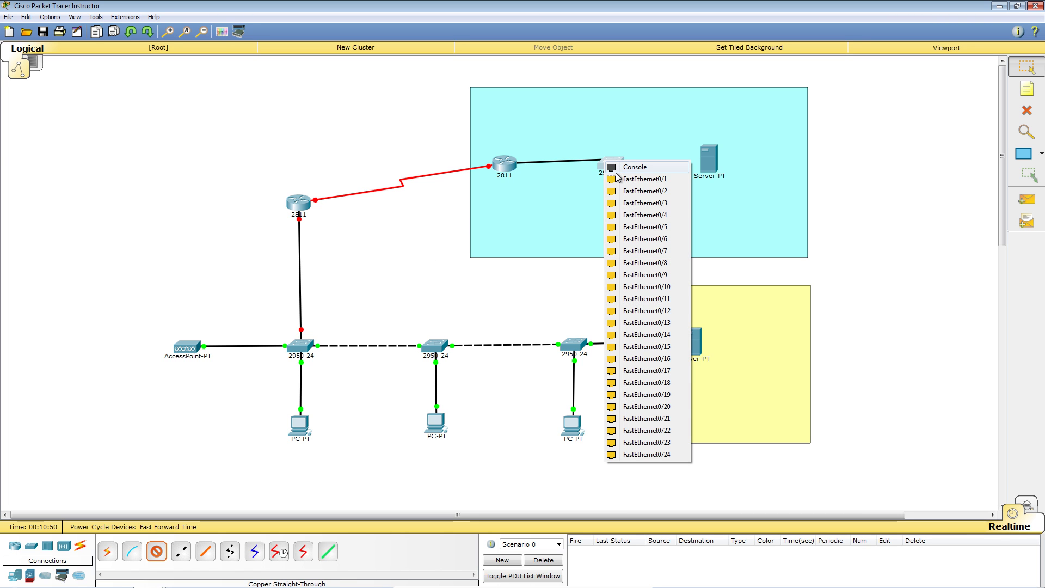
{"action": "left_click", "coordinate": [646, 454]}
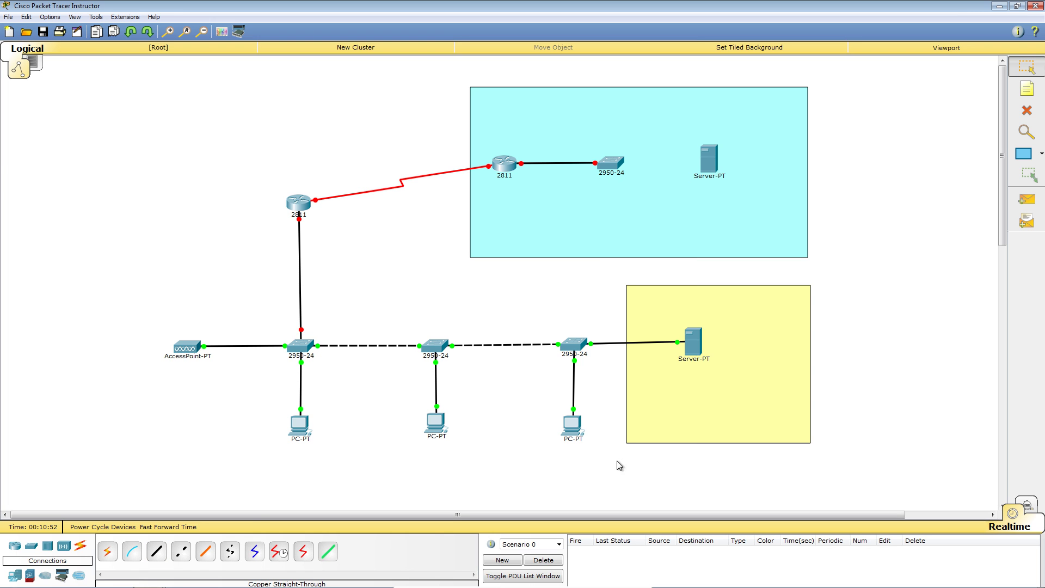
Step: Connect FastEthernet0/2 of the blue-area switch to the server's FastEthernet0 with copper straight-through, and move the server slightly to level the link
{"action": "left_click", "coordinate": [156, 552]}
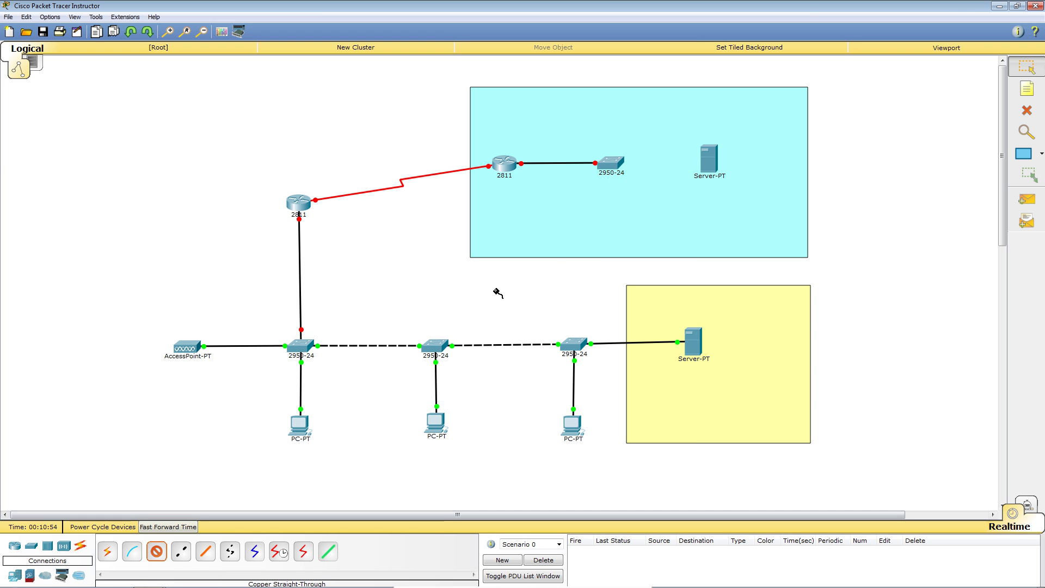
{"action": "left_click", "coordinate": [614, 162]}
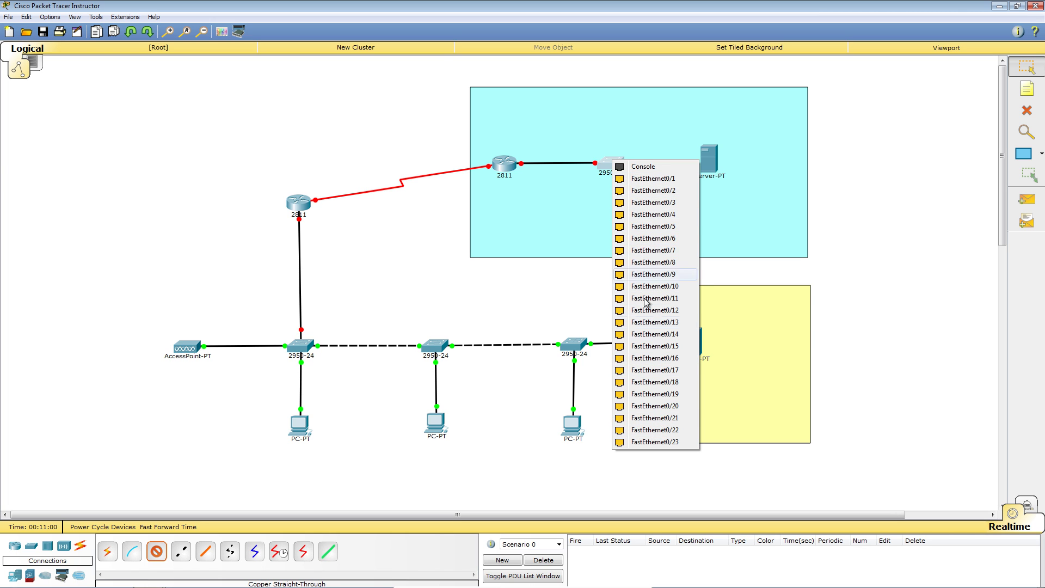
{"action": "left_click", "coordinate": [660, 189]}
{"action": "left_click", "coordinate": [707, 164]}
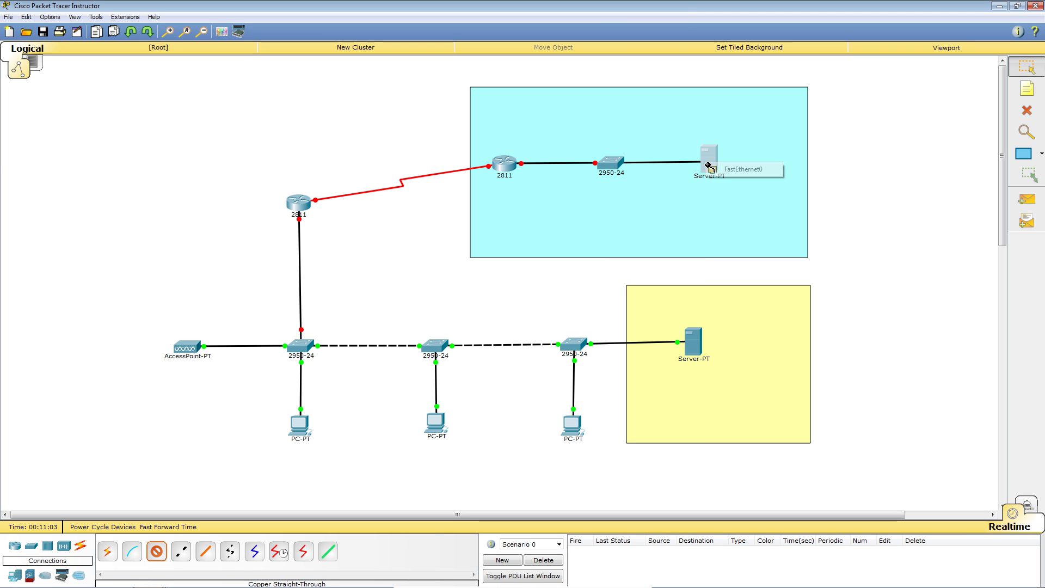
{"action": "left_click", "coordinate": [740, 169]}
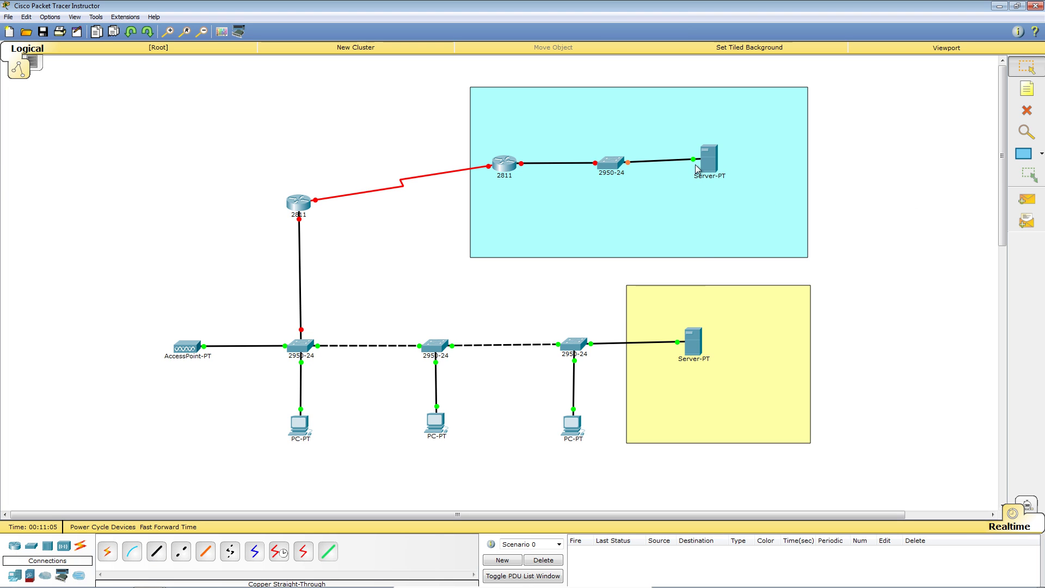
{"action": "left_click_drag", "start_coordinate": [710, 159], "coordinate": [718, 163]}
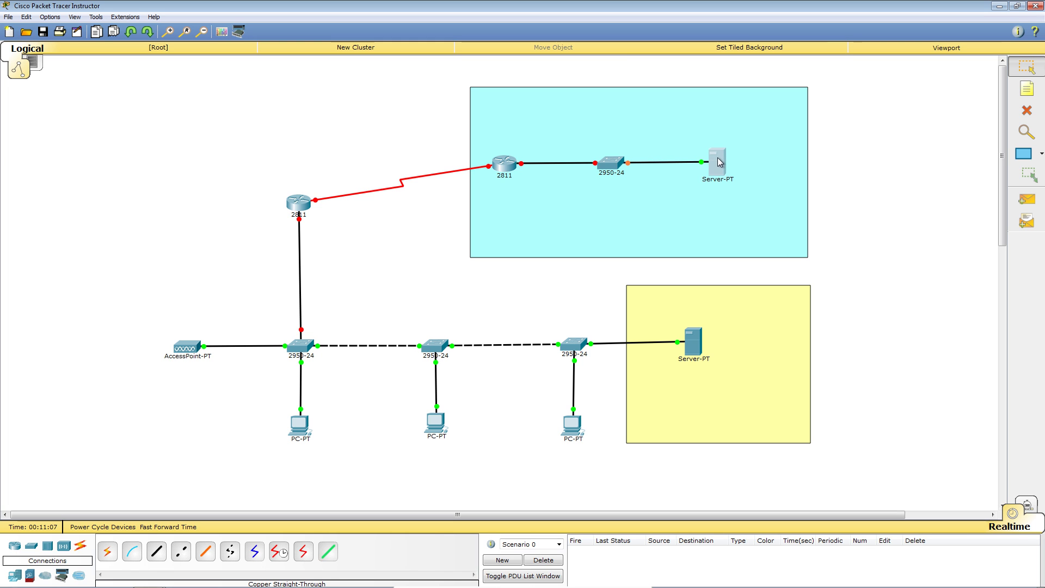
Step: Add the note "INTERNET" inside the blue area and the note "CORPORATE INTRANET" inside the yellow area
{"action": "left_click", "coordinate": [1032, 90]}
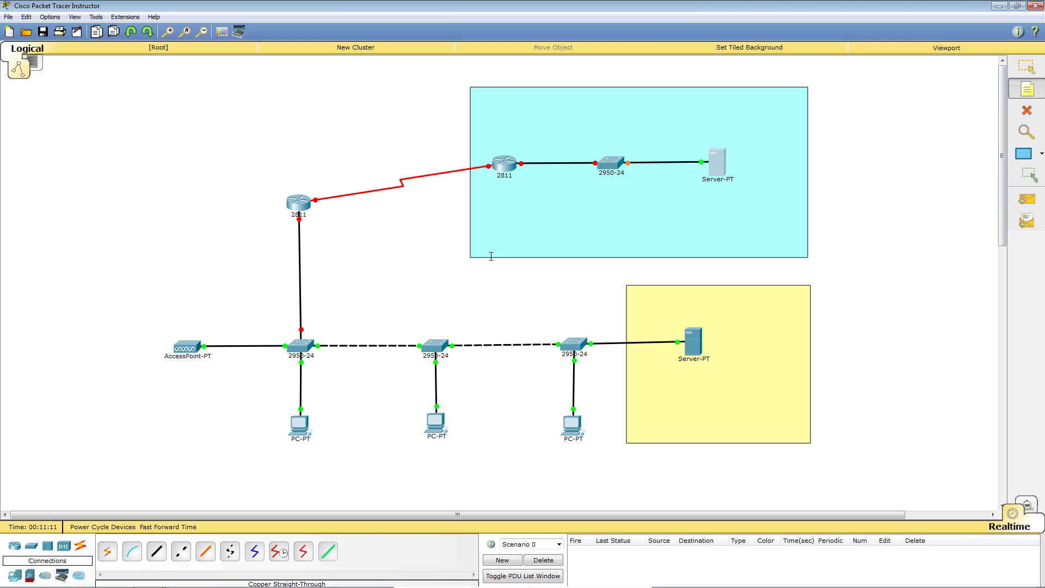
{"action": "left_click", "coordinate": [488, 235]}
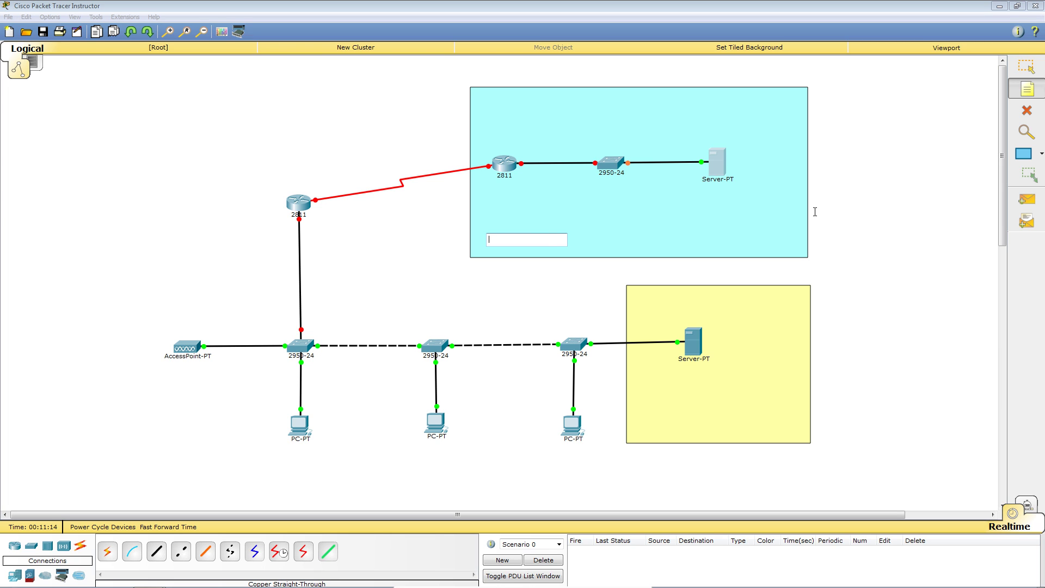
{"action": "type", "text": "INTER"}
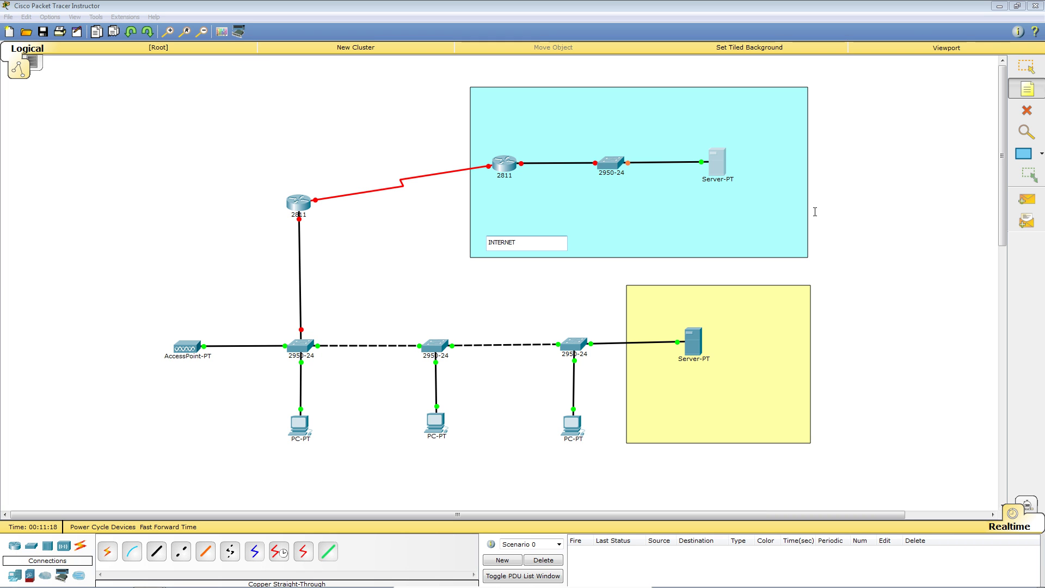
{"action": "type", "text": "NET"}
{"action": "left_click", "coordinate": [926, 233]}
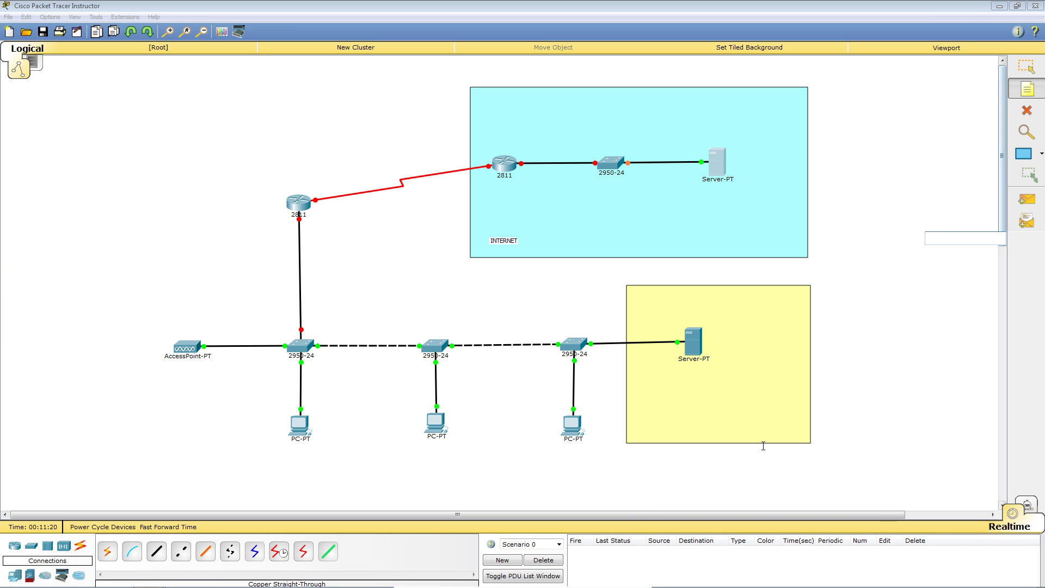
{"action": "left_click", "coordinate": [643, 425]}
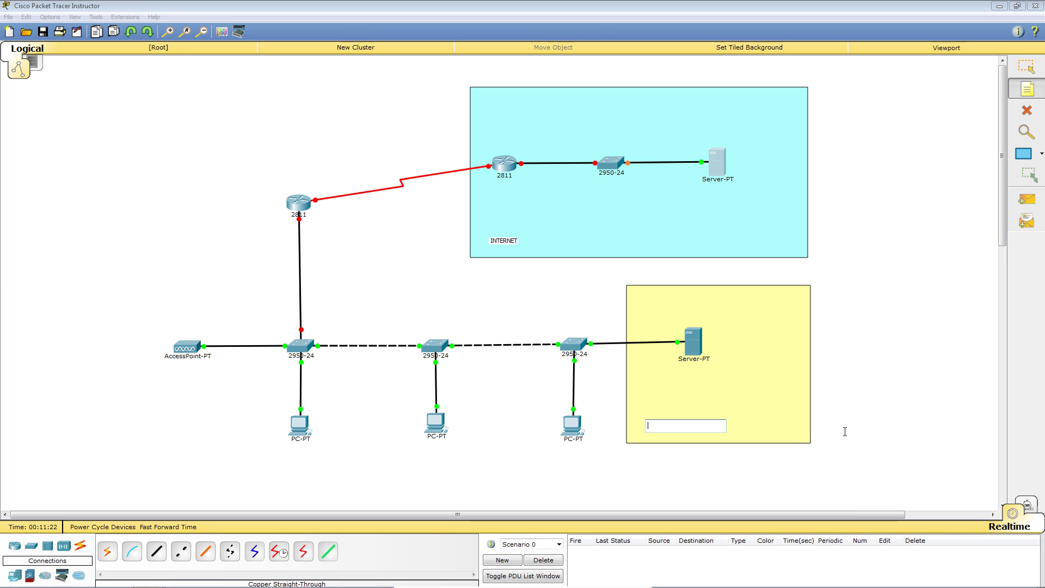
{"action": "type", "text": "CORPORATE INTRANET"}
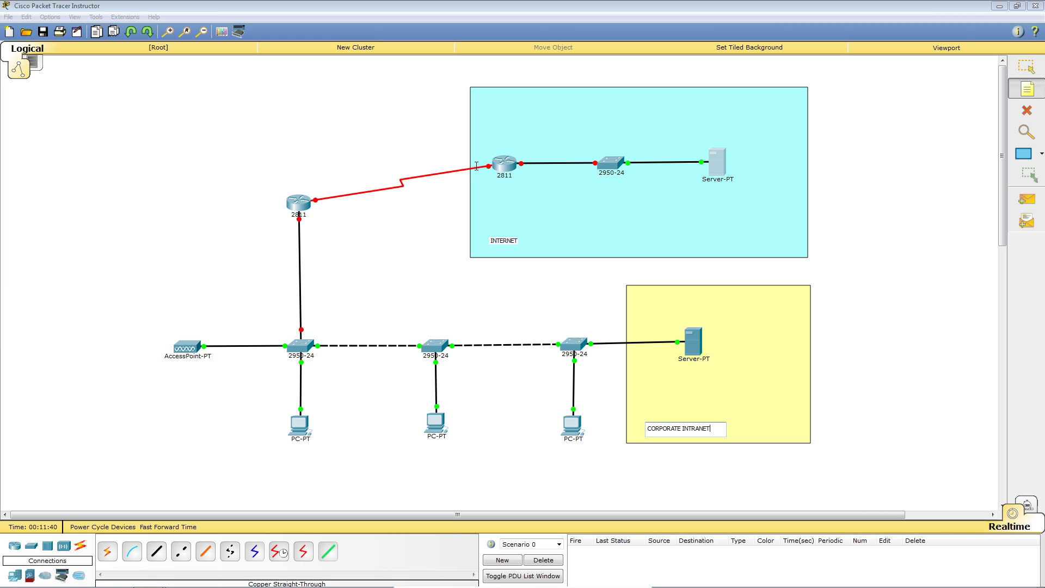
Step: Add the network address note "88.40.12.0/30" above the serial link between the two routers
{"action": "left_click", "coordinate": [361, 155]}
{"action": "type", "text": "88.4"}
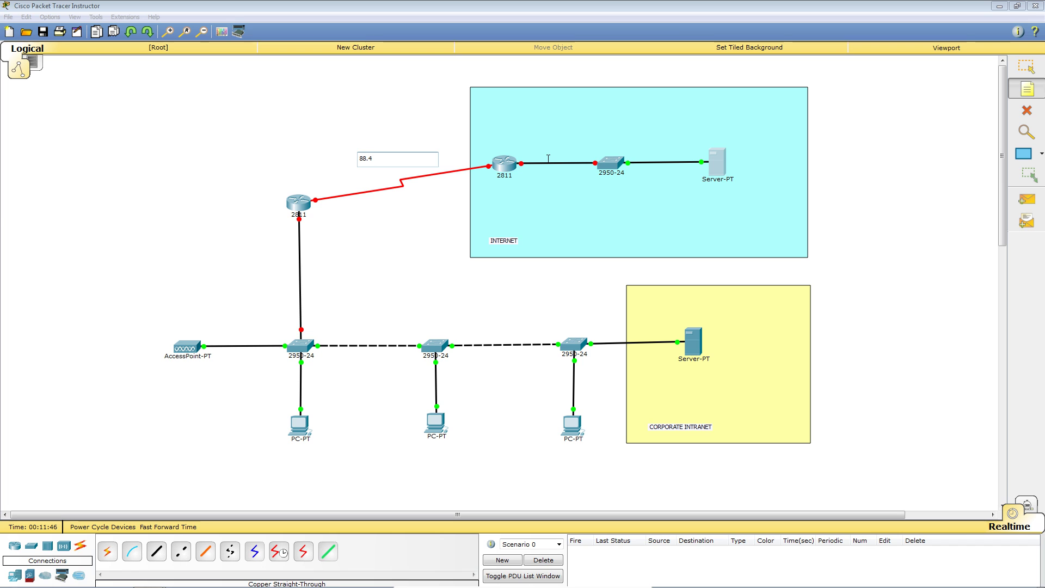
{"action": "type", "text": "0.12.0"}
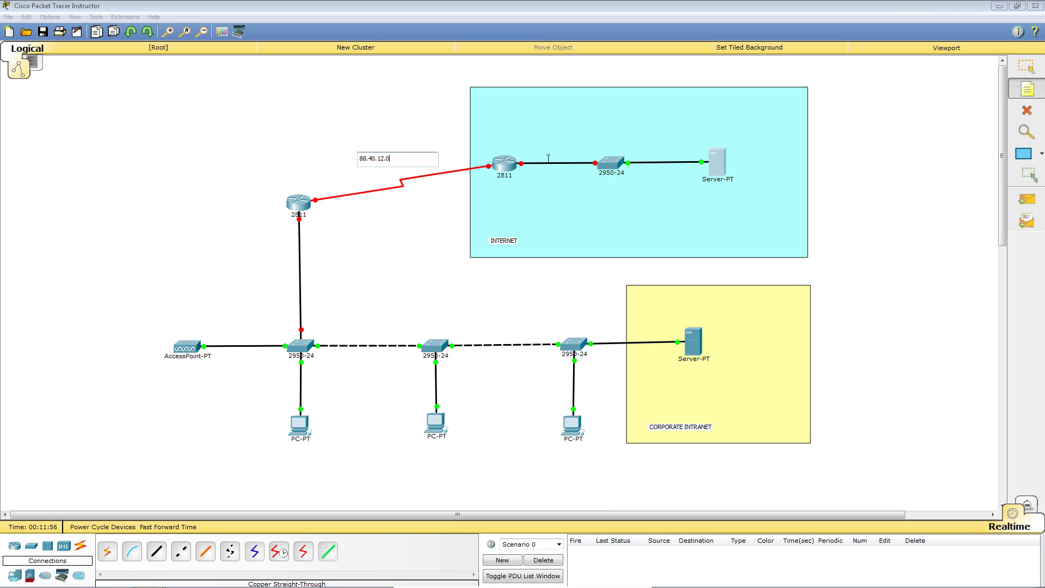
{"action": "type", "text": "30"}
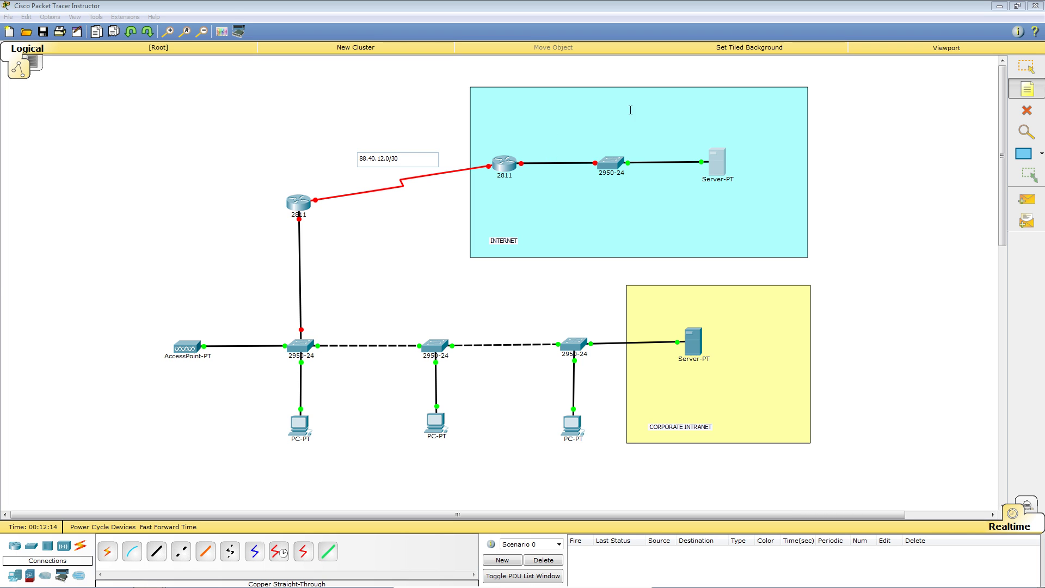
Step: Label the serial link's ends with host notes: ".1" beside the left 2811 router and ".2" beside the right one
{"action": "left_click", "coordinate": [317, 185]}
{"action": "type", "text": ".1"}
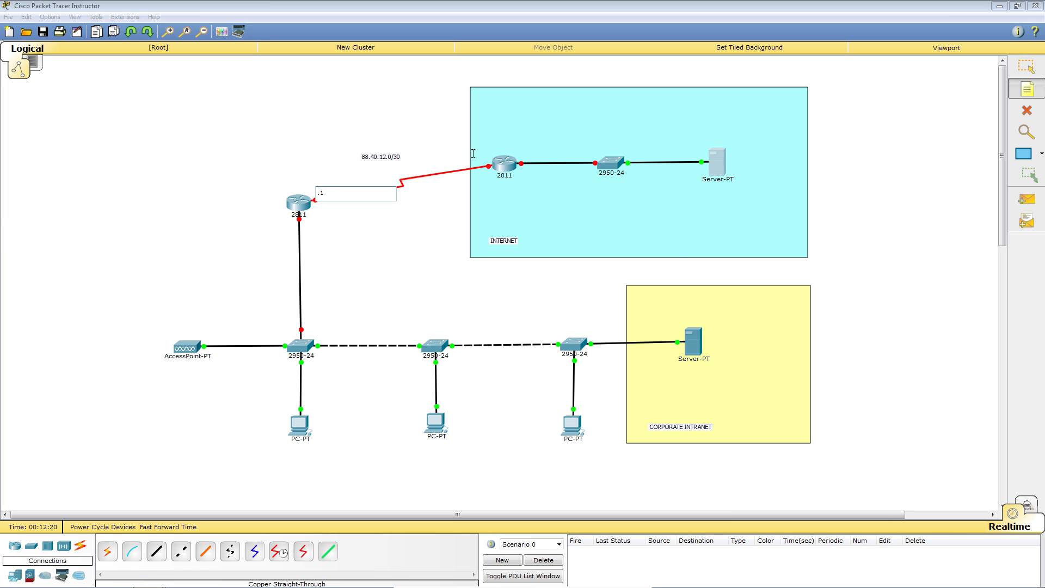
{"action": "left_click", "coordinate": [455, 159]}
{"action": "type", "text": ".2"}
{"action": "left_click", "coordinate": [952, 192]}
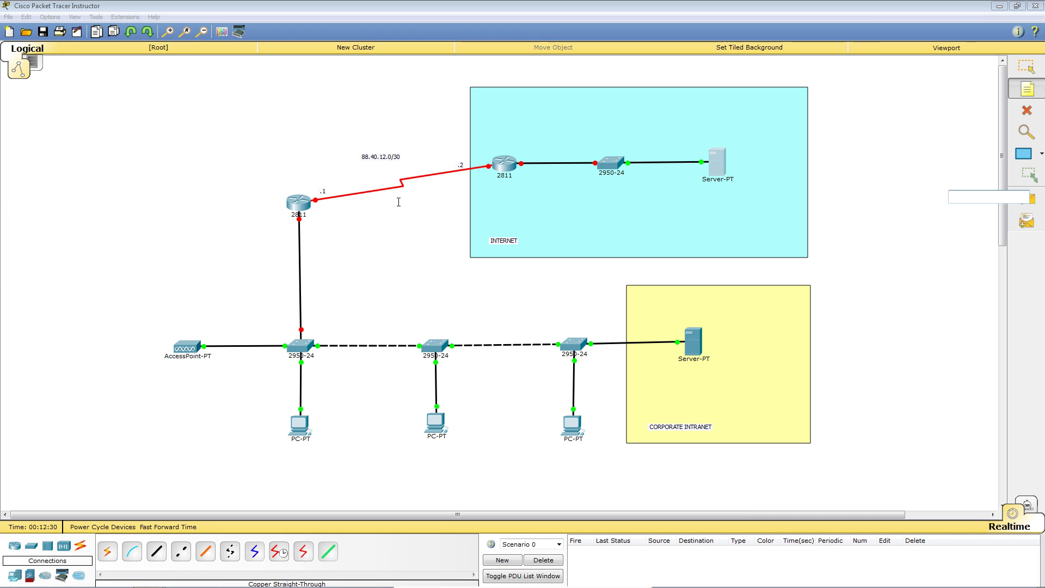
Step: Add the network address note "172.16.10.0/23" above the lower-middle switch
{"action": "left_click", "coordinate": [400, 303]}
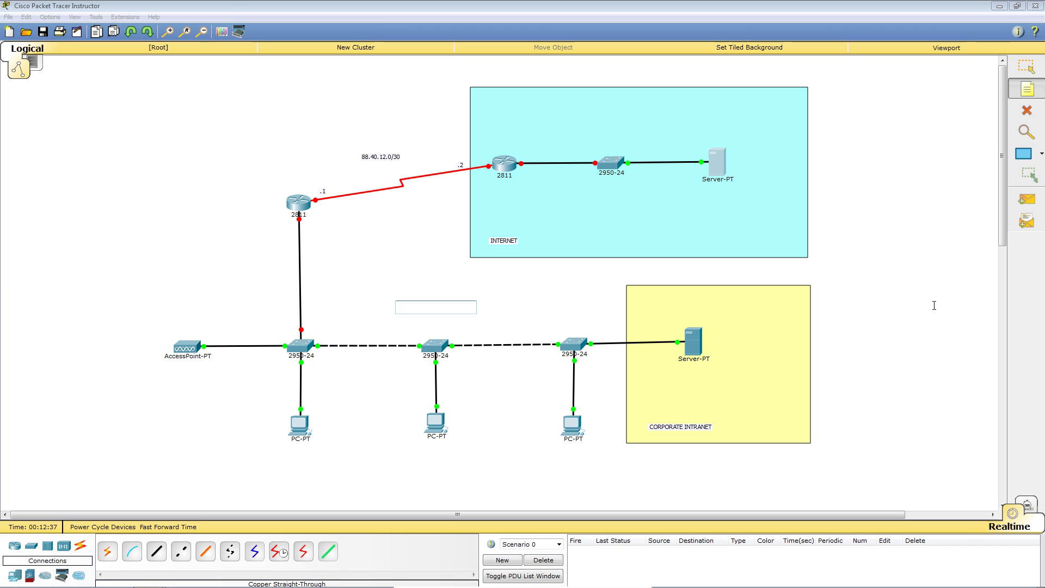
{"action": "type", "text": "172"}
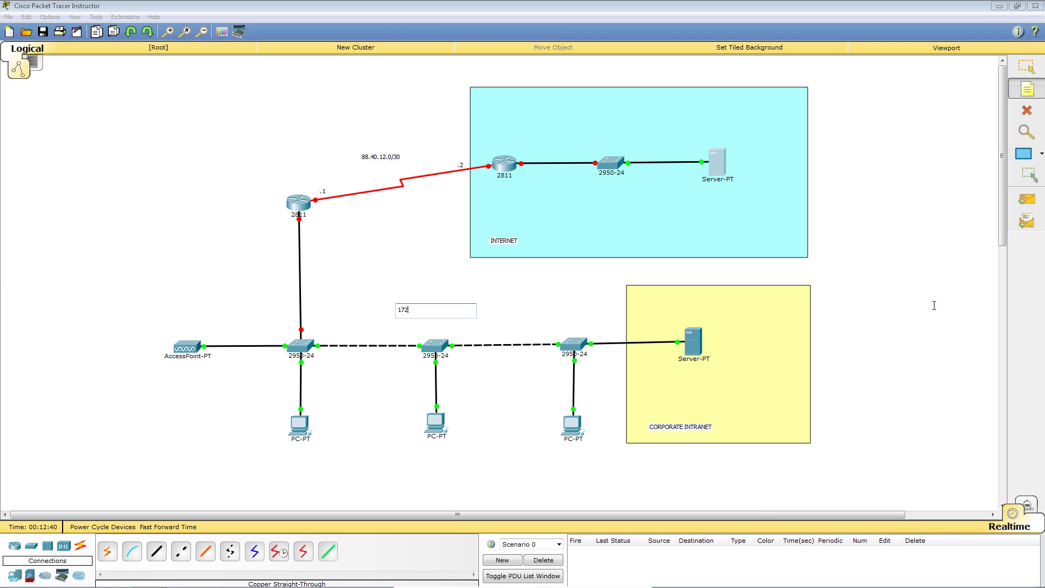
{"action": "type", "text": ".16.10.0/23"}
Step: Add the notes "200 (INC WIRELESS)" and "VLAN 10 - SALES" below the lower-left PC
{"action": "left_click", "coordinate": [237, 461]}
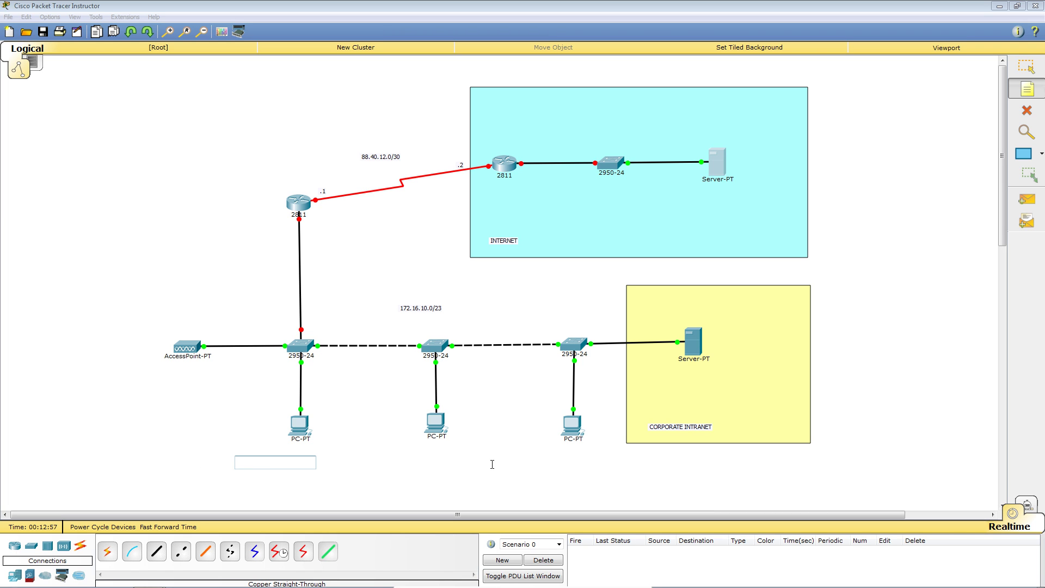
{"action": "type", "text": "200 (INC WIRELESS"}
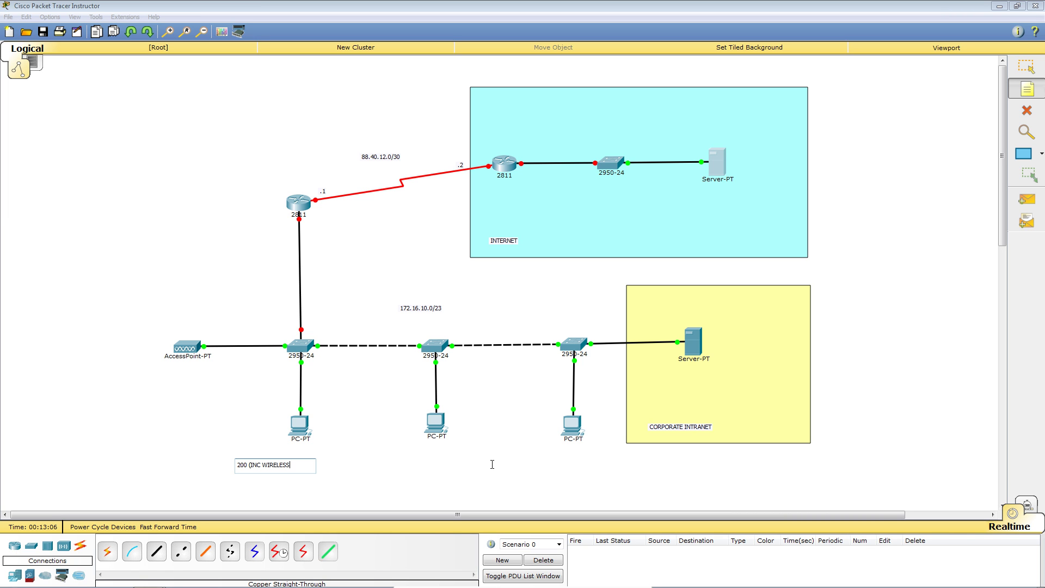
{"action": "type", "text": ")"}
{"action": "left_click", "coordinate": [235, 486]}
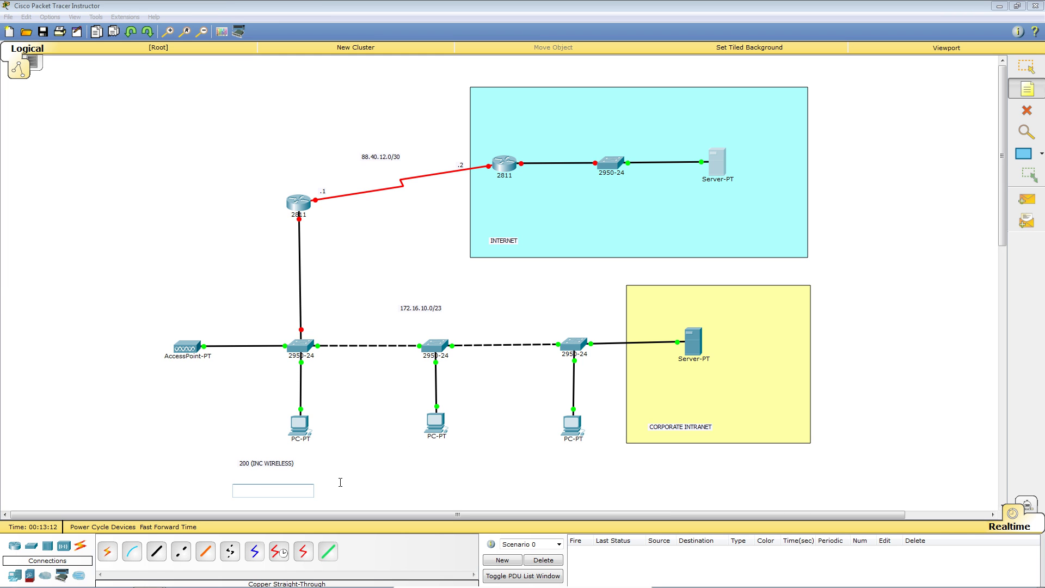
{"action": "type", "text": "VLAN"}
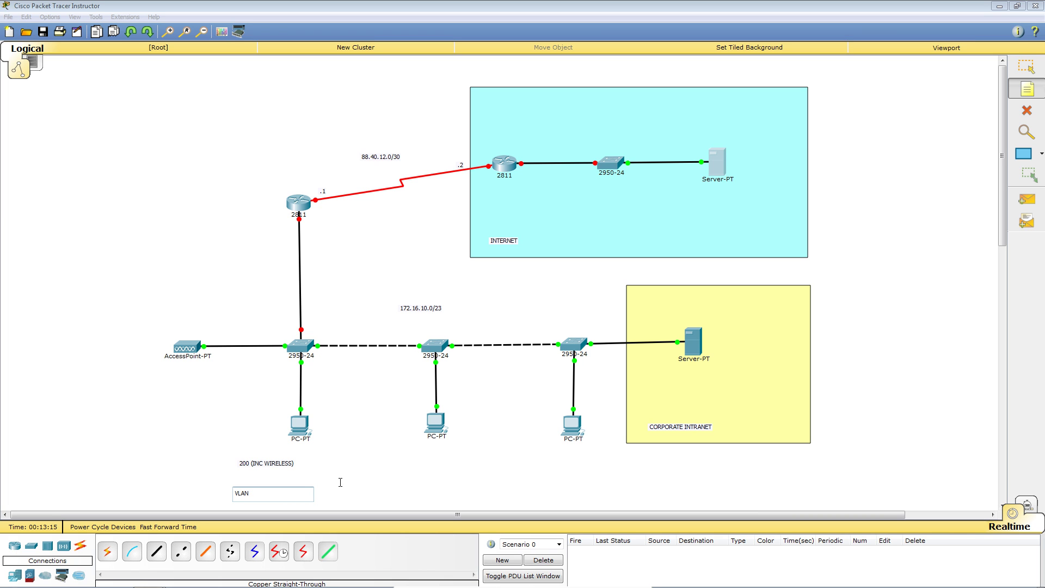
{"action": "type", "text": " 10 - SA"}
Step: Edit the wireless note below the lower-left PC to read "200 HOSTS (INC WIRELESS)"
{"action": "left_click", "coordinate": [308, 462]}
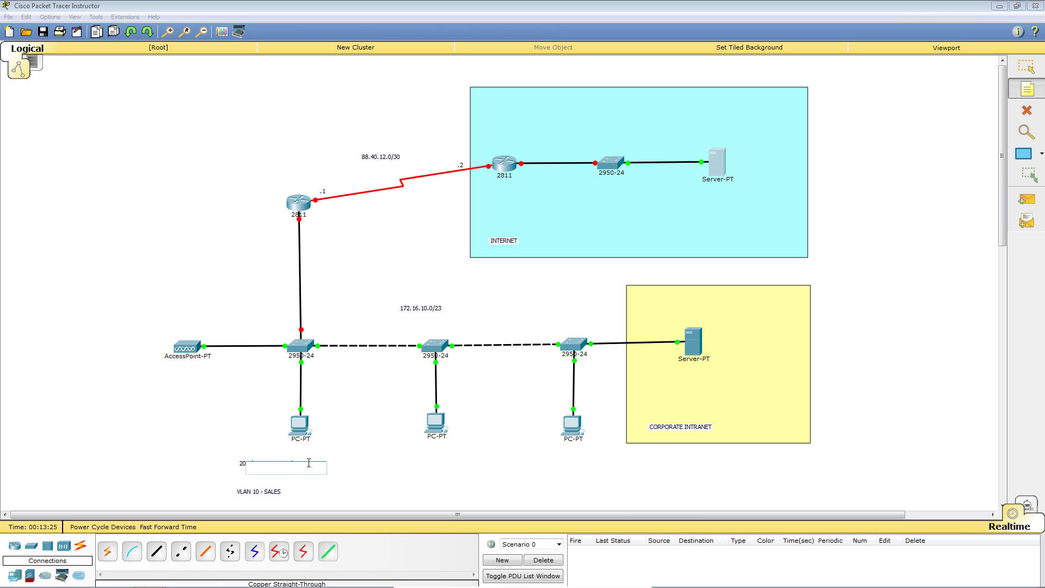
{"action": "left_click", "coordinate": [1025, 66]}
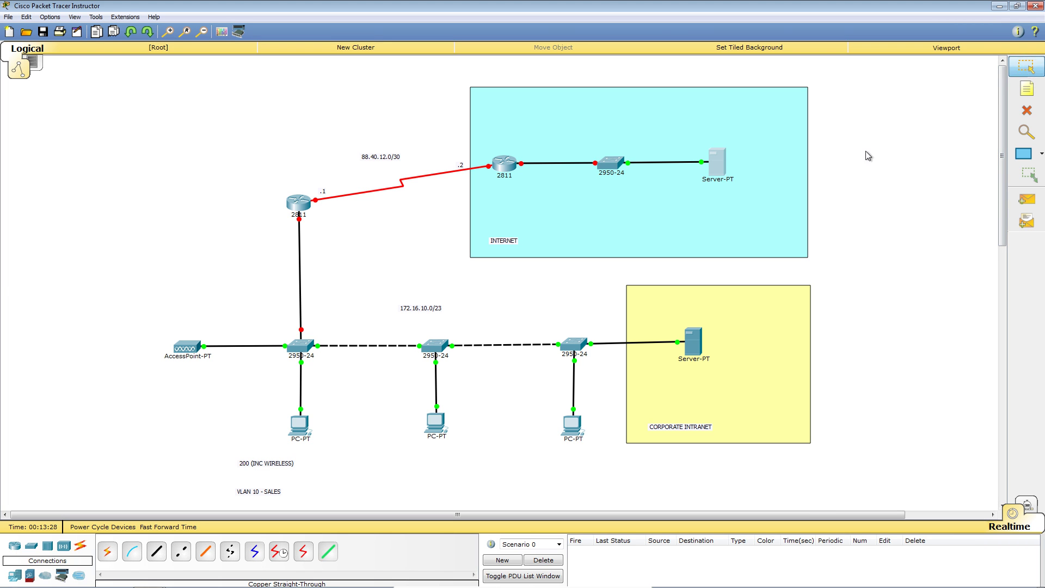
{"action": "double_click", "coordinate": [266, 464]}
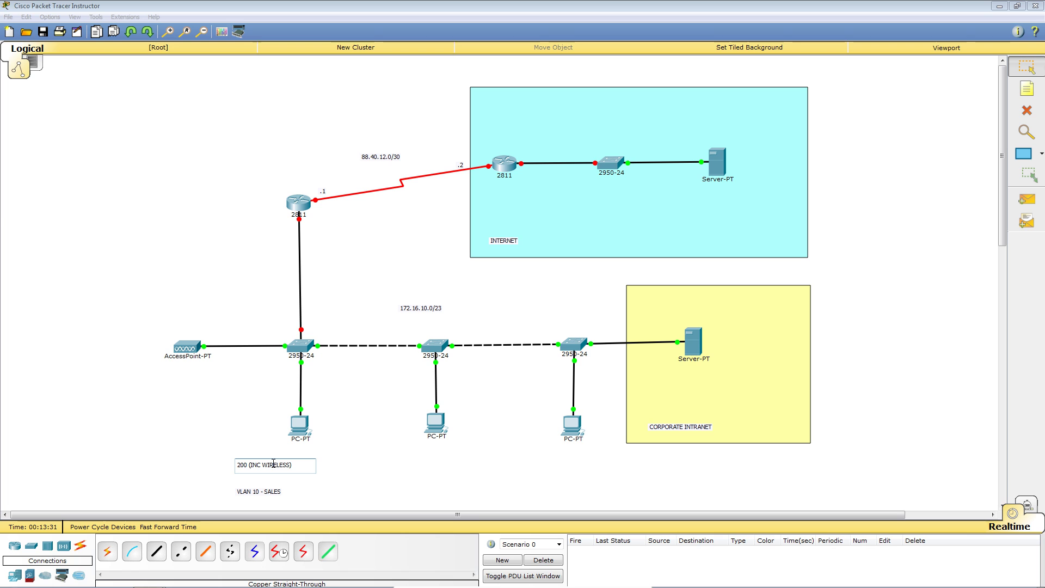
{"action": "type", "text": "HOST S"}
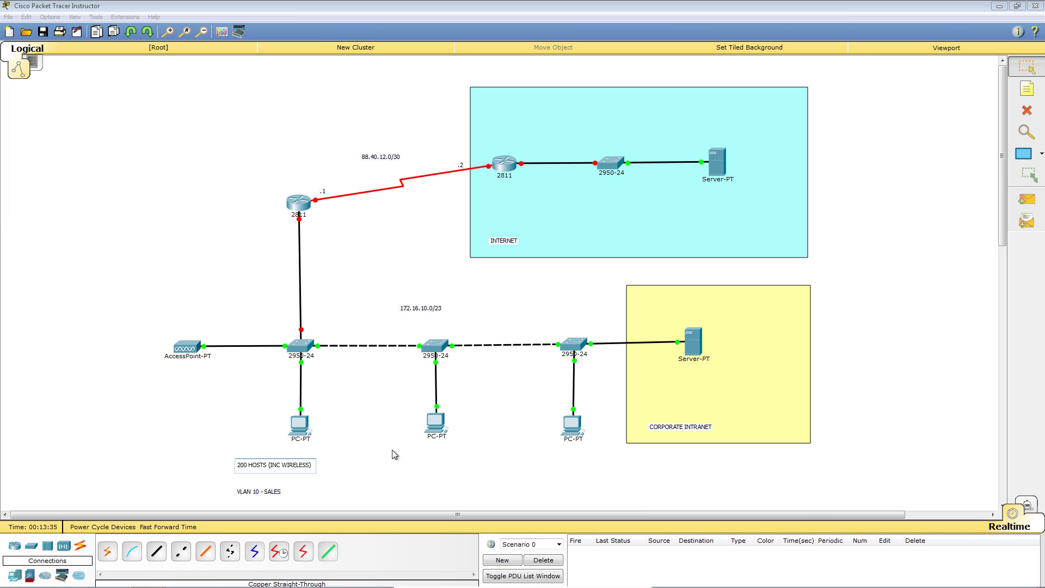
Step: Add the notes "50 HOSTS" and "VLAN 20 - RESEARCH" below the lower-middle PC
{"action": "left_click", "coordinate": [1027, 89]}
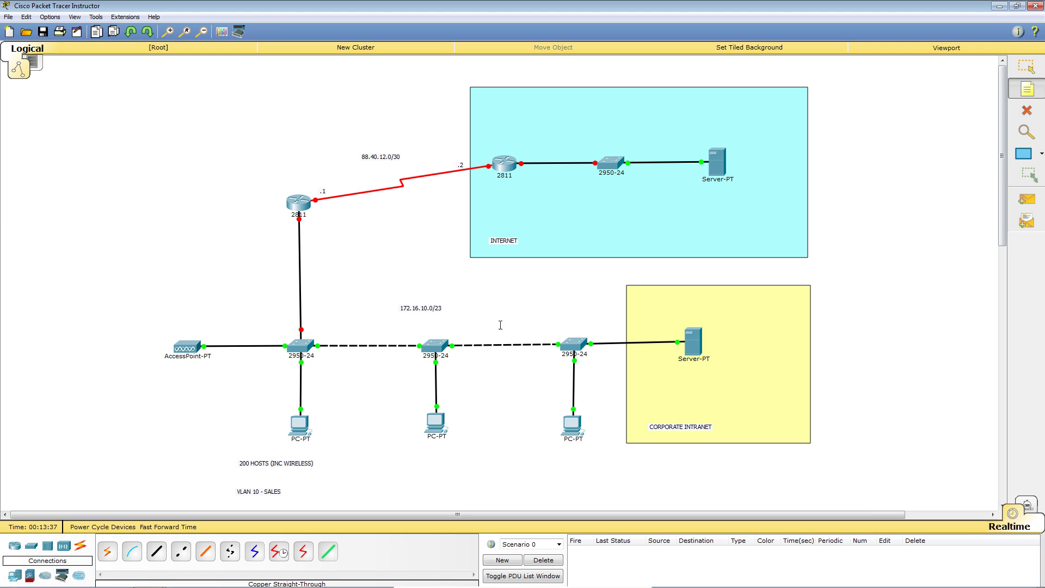
{"action": "left_click", "coordinate": [405, 453]}
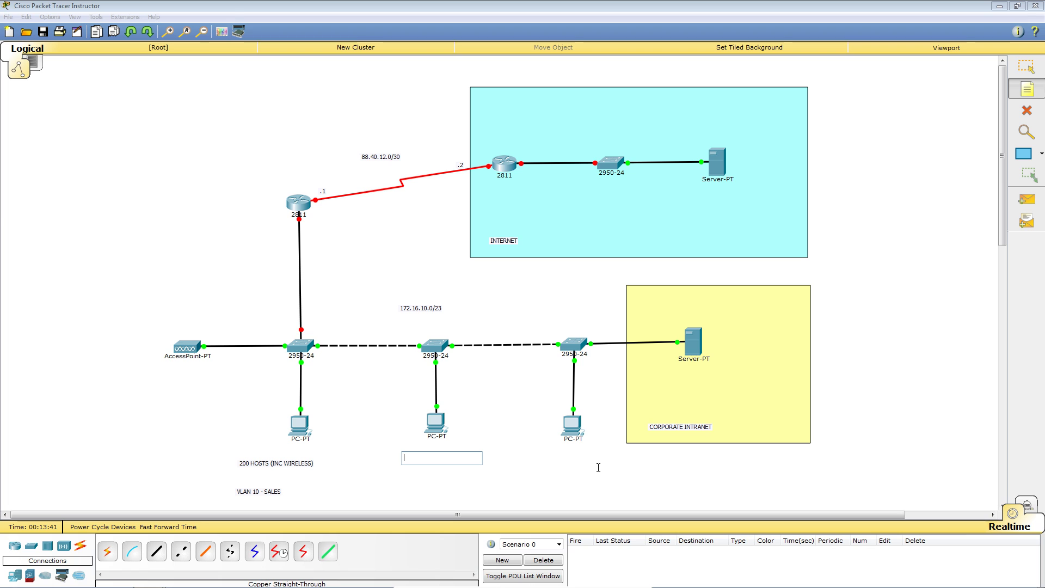
{"action": "type", "text": "50 "}
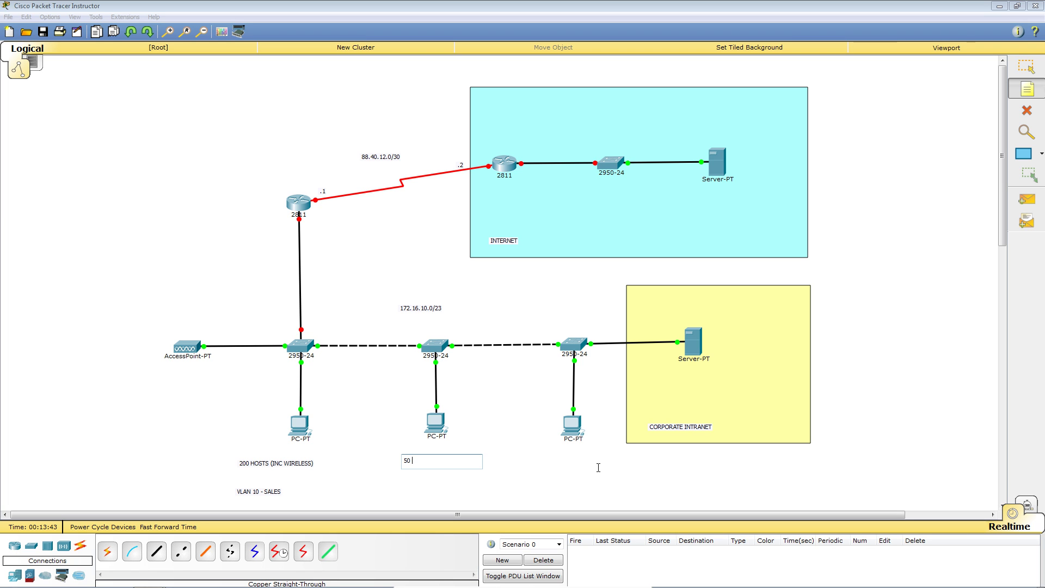
{"action": "type", "text": "HOSTS"}
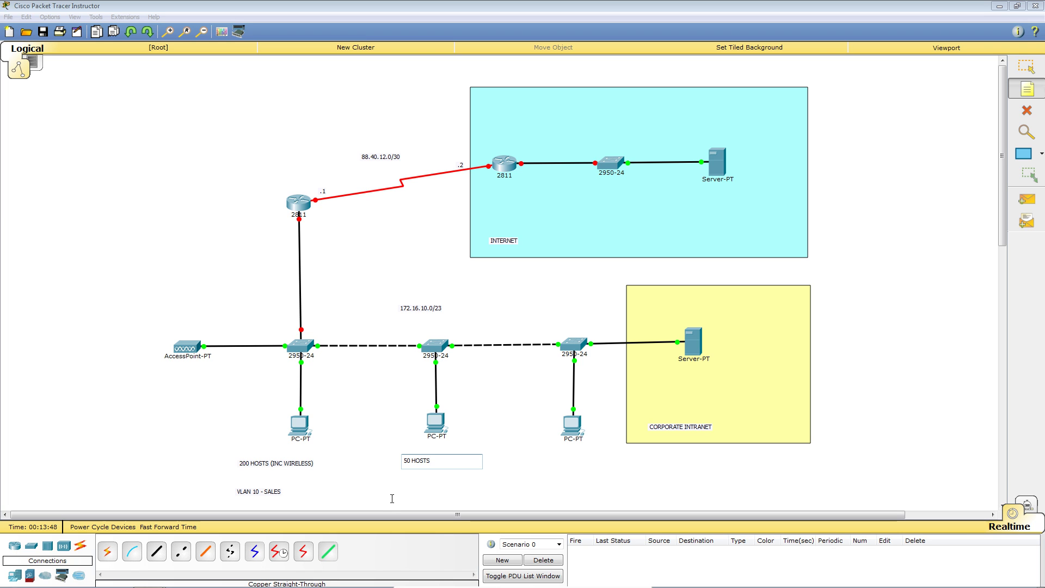
{"action": "left_click", "coordinate": [395, 481]}
{"action": "type", "text": "VLAN 20"}
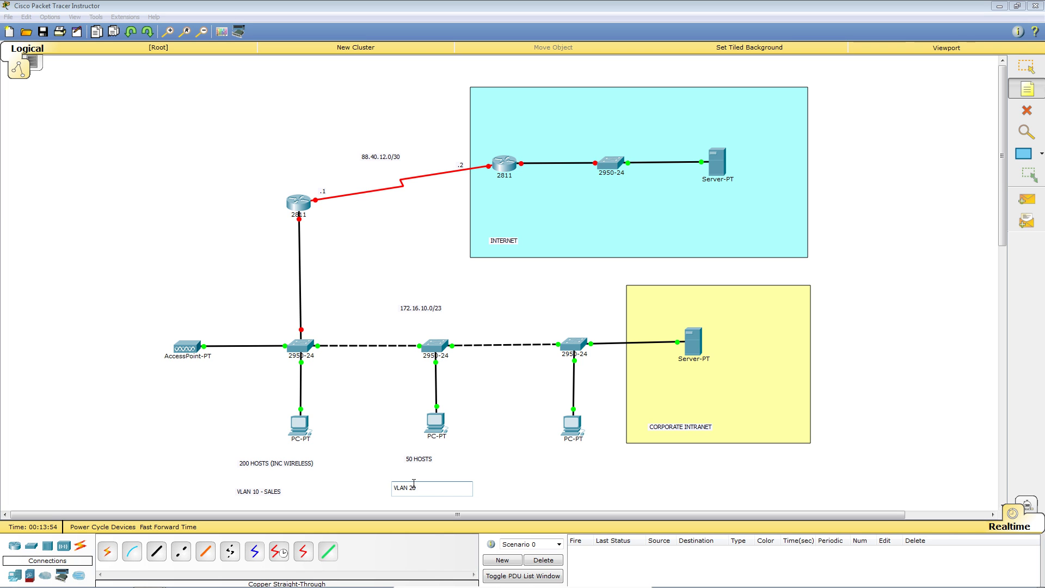
{"action": "type", "text": " - RESEARCH"}
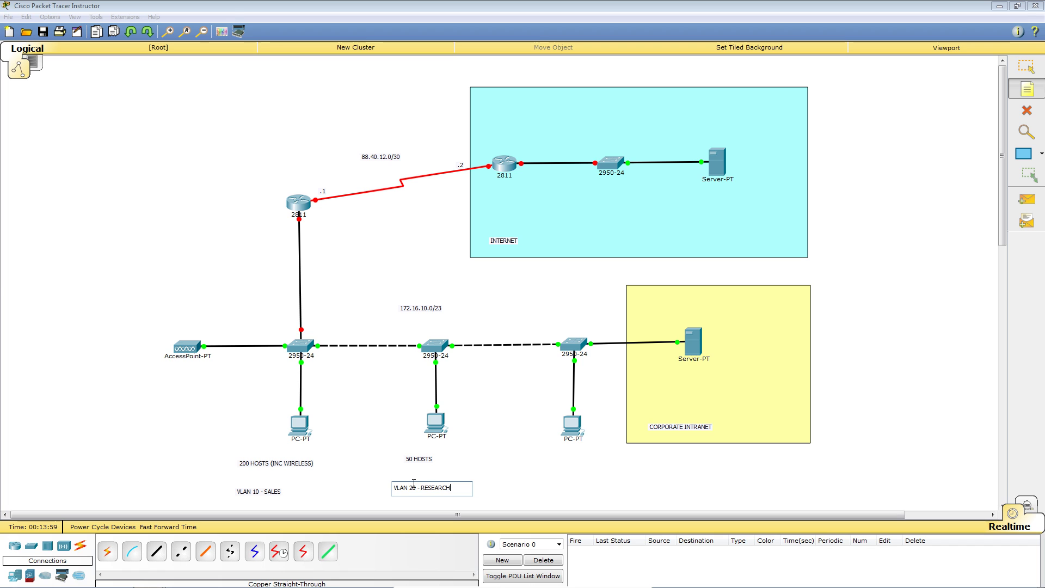
Step: Add the notes "25 HOSTS" and "VLAN 30 - MANAGEMENT" below the lower-right PC
{"action": "left_click", "coordinate": [1031, 92]}
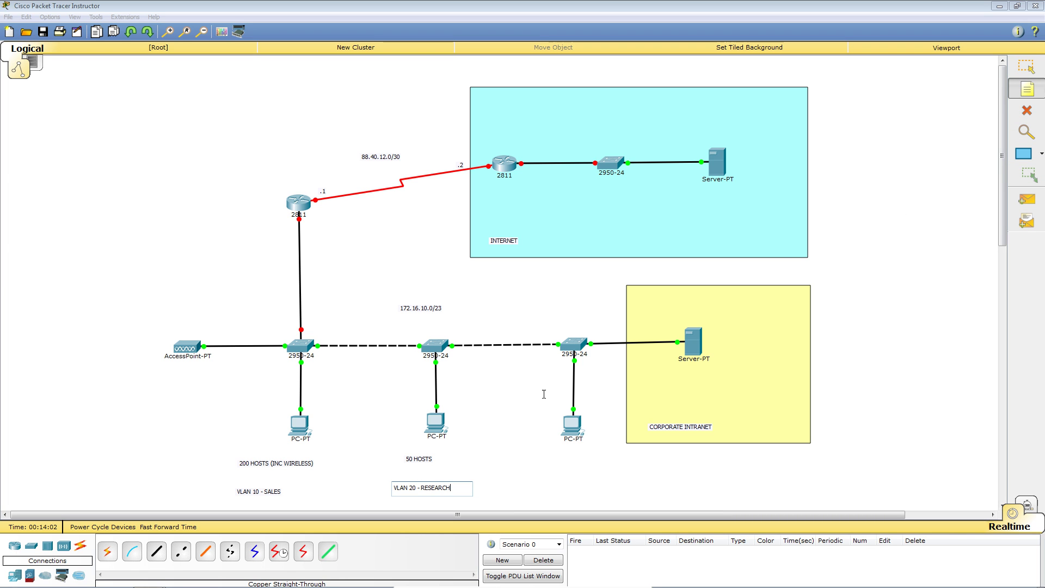
{"action": "left_click", "coordinate": [549, 456]}
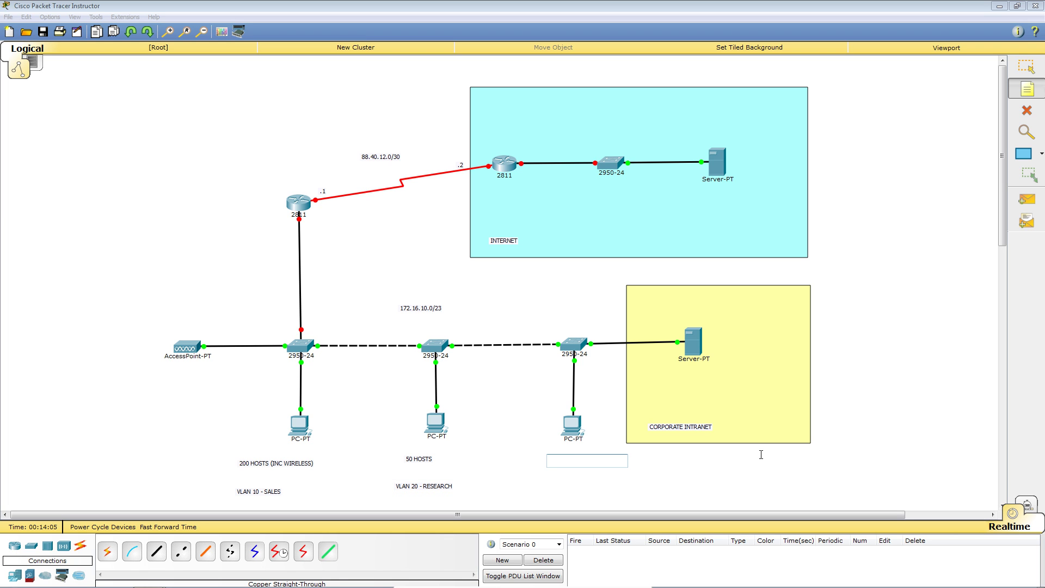
{"action": "type", "text": "25 HOSTS"}
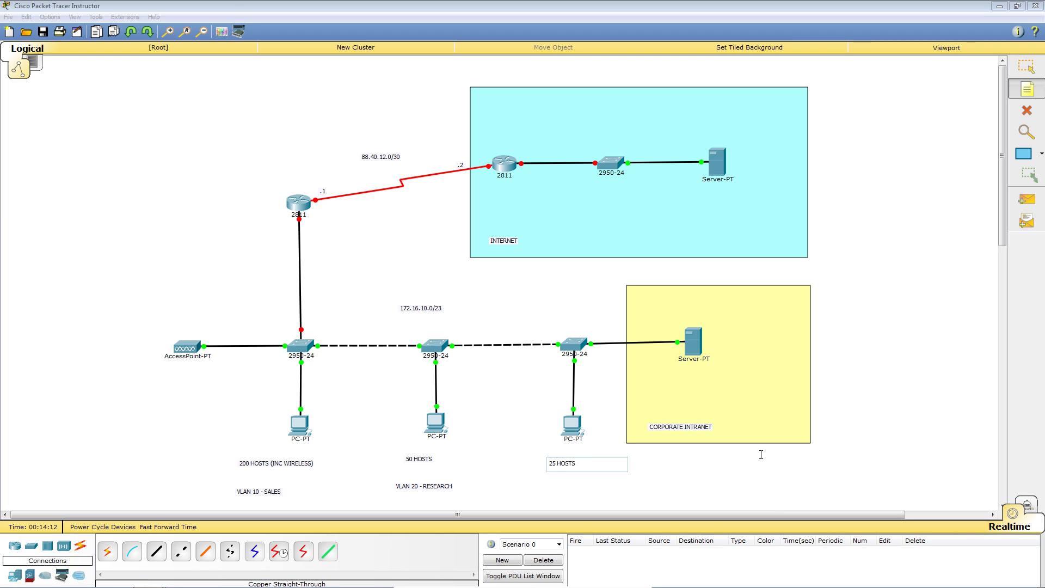
{"action": "left_click", "coordinate": [550, 487]}
{"action": "type", "text": "VL"}
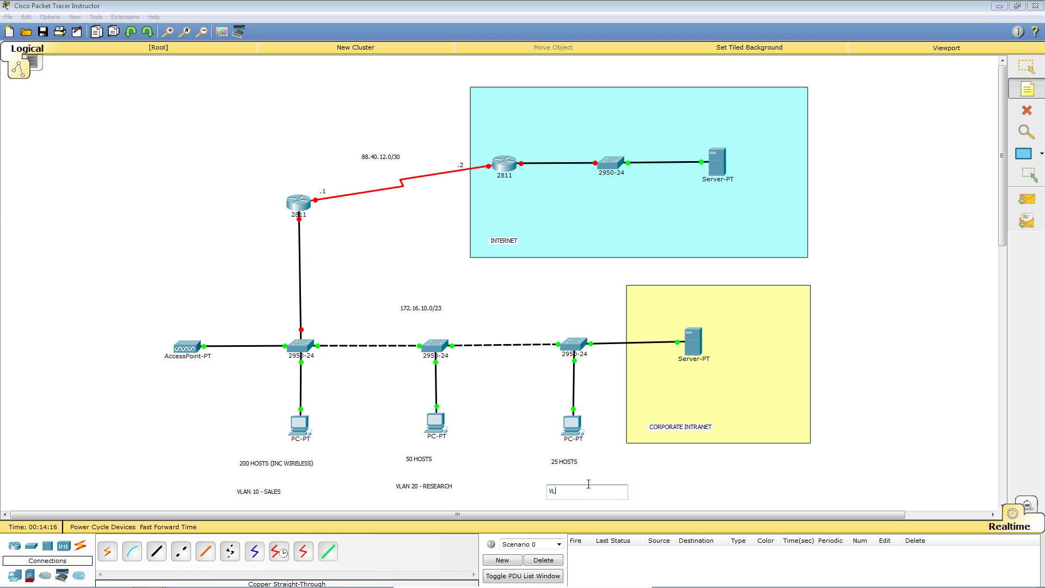
{"action": "type", "text": "N 30 - MANA"}
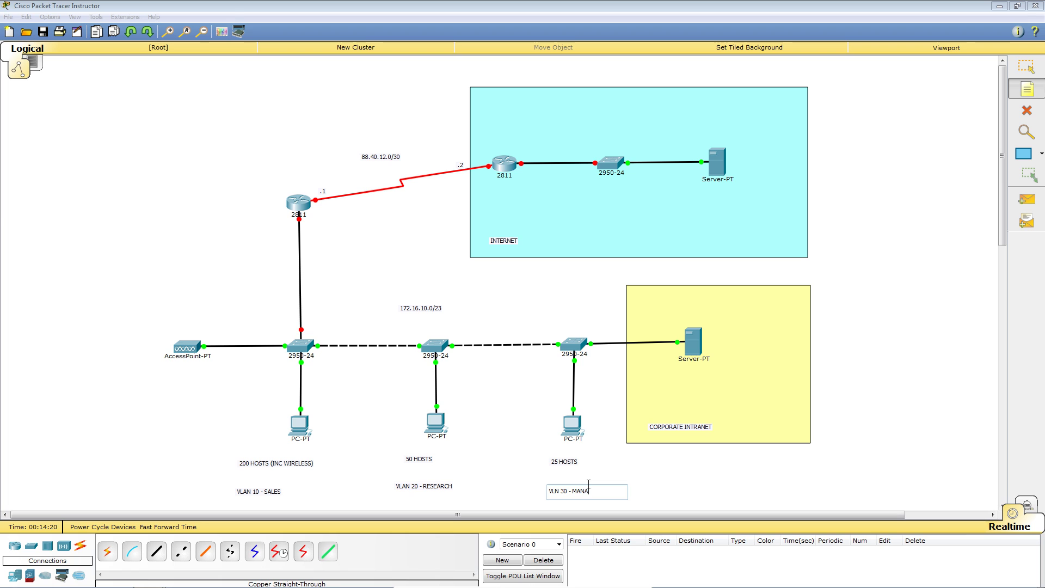
{"action": "type", "text": "GEMENT"}
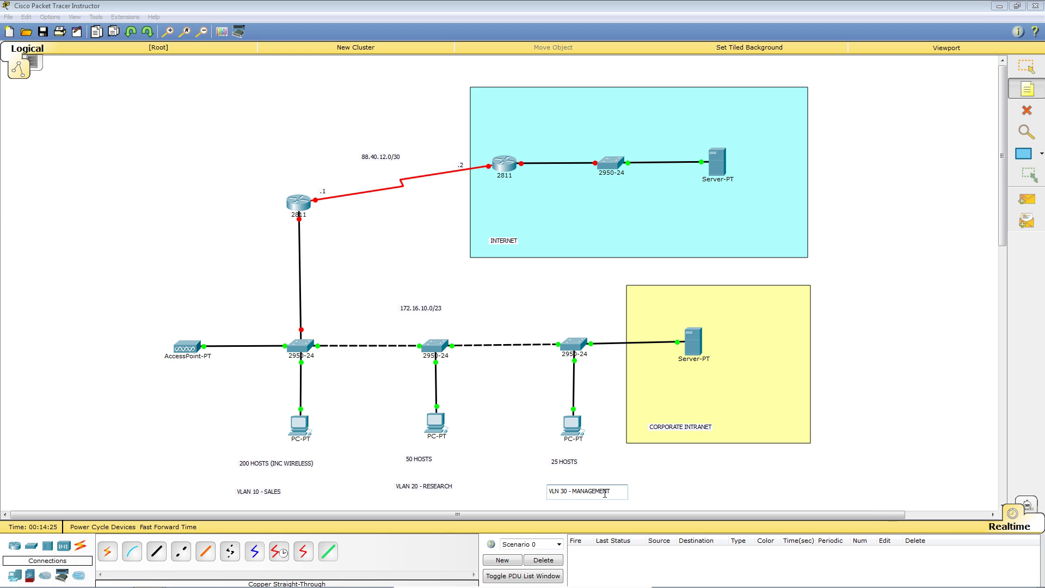
{"action": "type", "text": "A"}
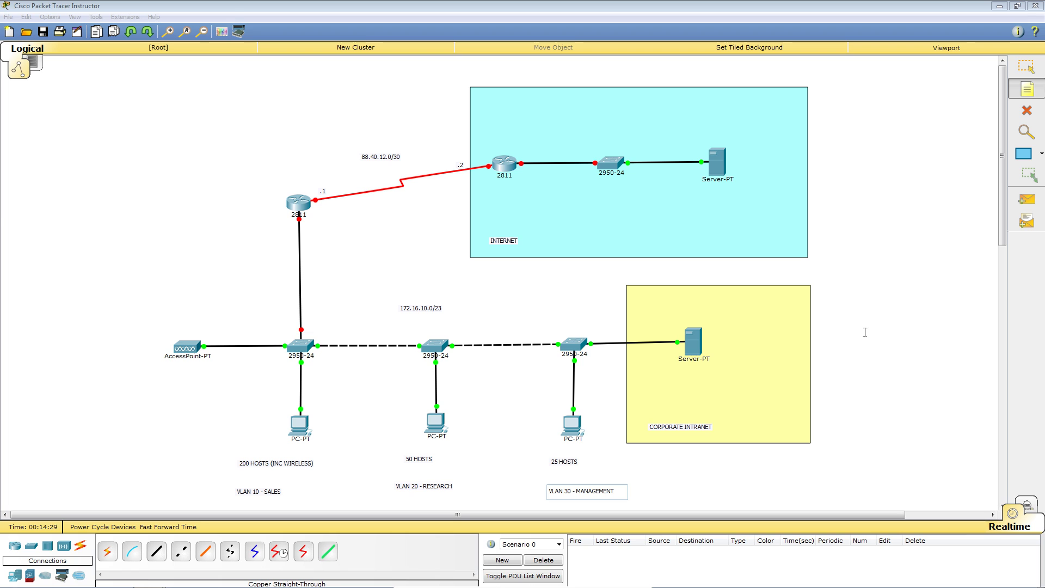
Step: Add the note "VLAN 40 - SERVERS" beside the server in the corporate intranet area
{"action": "left_click", "coordinate": [717, 343]}
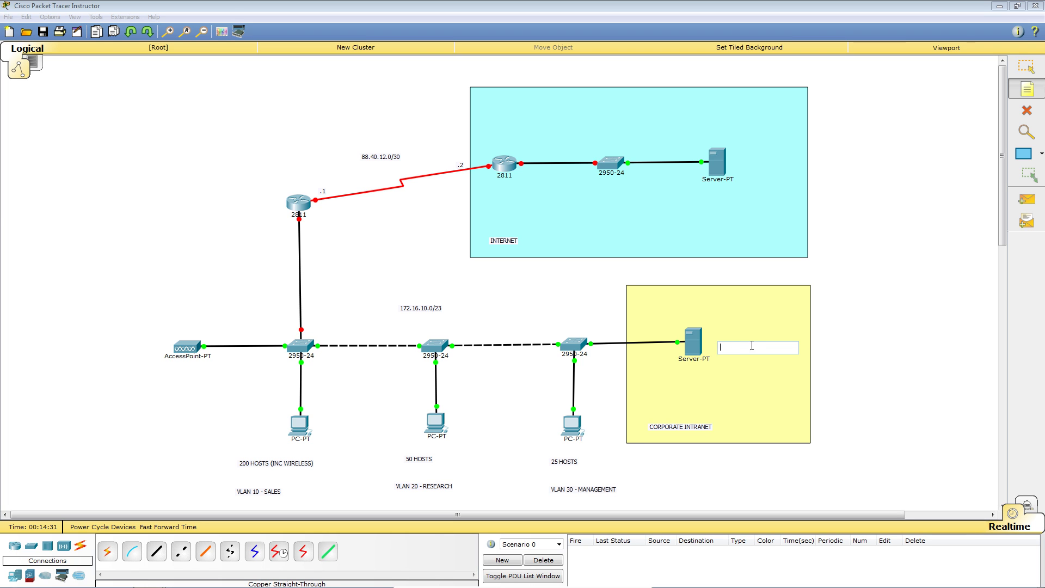
{"action": "type", "text": "VLAN"}
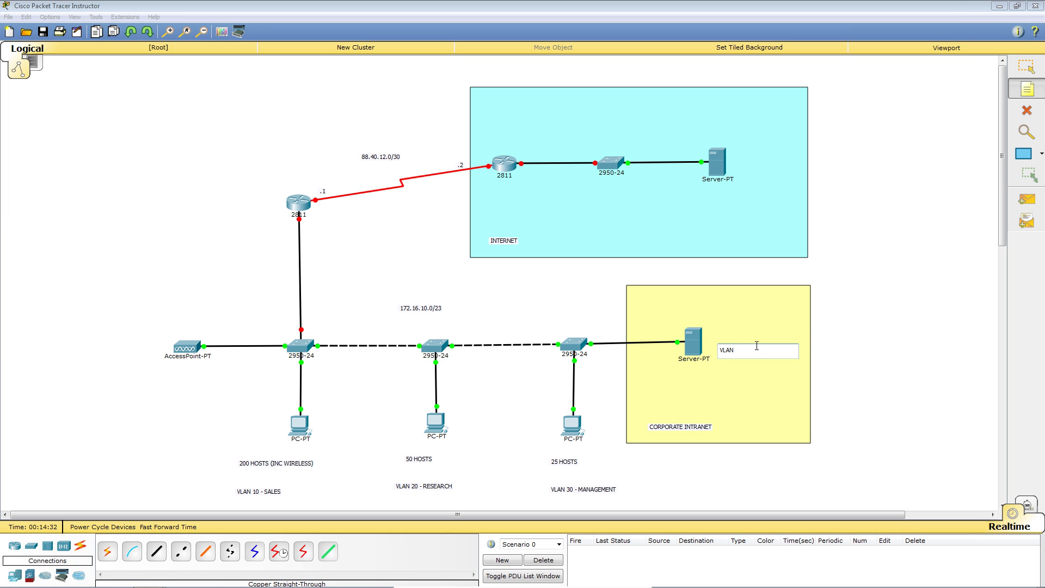
{"action": "type", "text": " 40 - SERVERS"}
Step: Realign the host count and VLAN notes centrally under the three PCs and shift the "VLAN 40 - SERVERS" note slightly upward
{"action": "left_click", "coordinate": [1026, 66]}
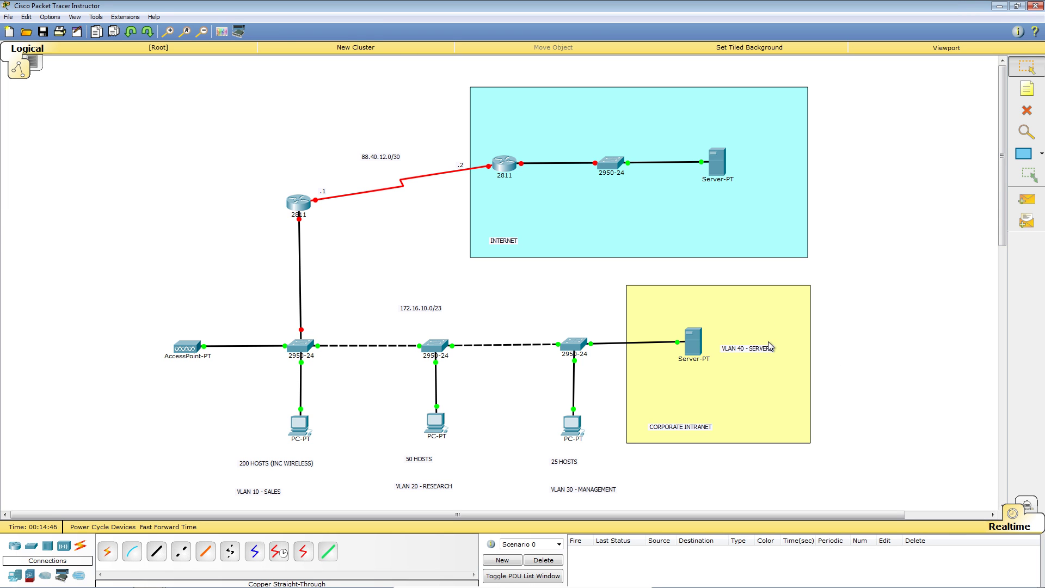
{"action": "left_click_drag", "start_coordinate": [761, 348], "coordinate": [759, 340]}
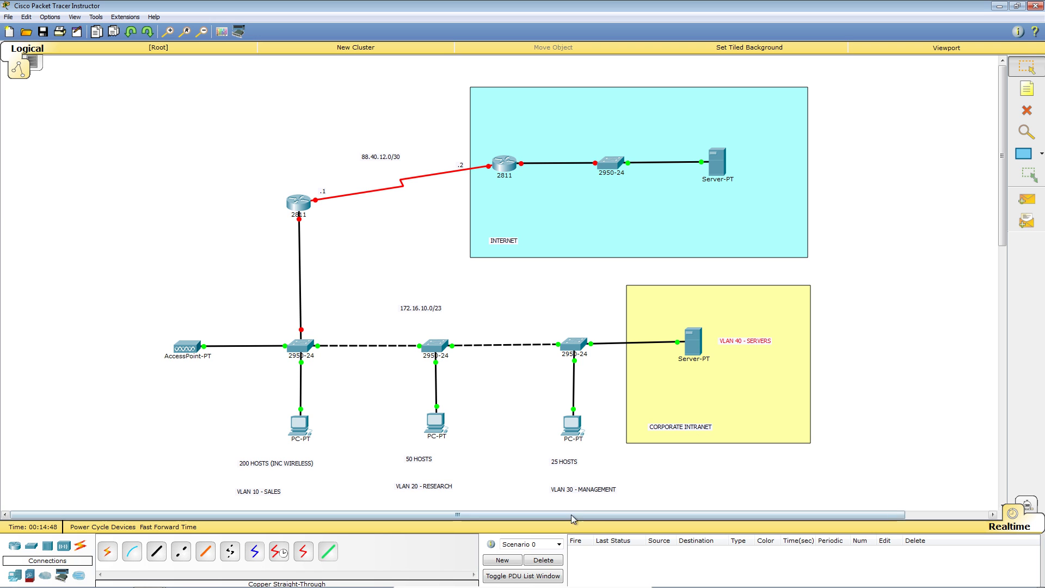
{"action": "left_click_drag", "start_coordinate": [572, 463], "coordinate": [564, 476]}
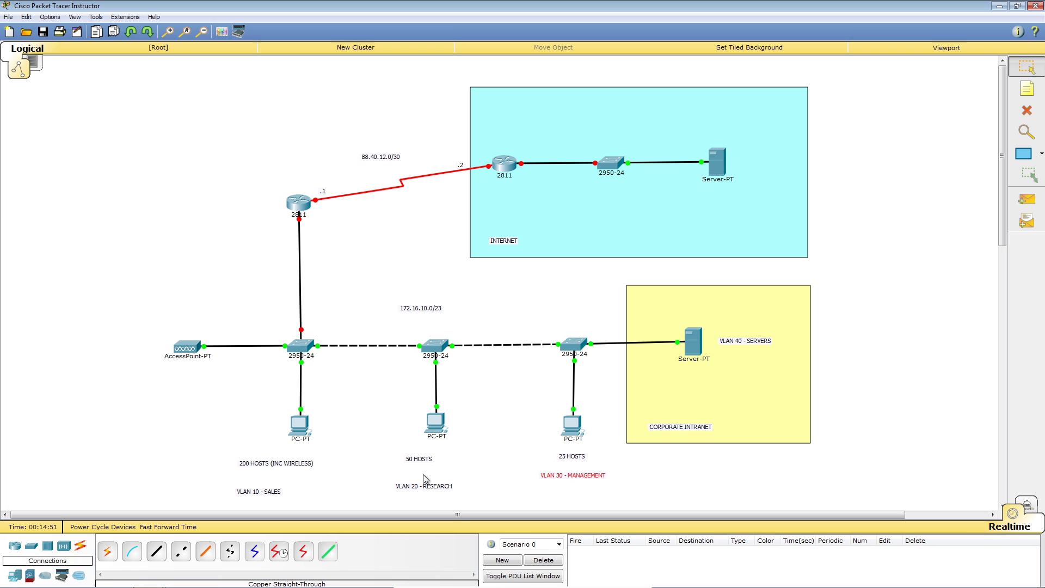
{"action": "left_click_drag", "start_coordinate": [421, 459], "coordinate": [440, 475]}
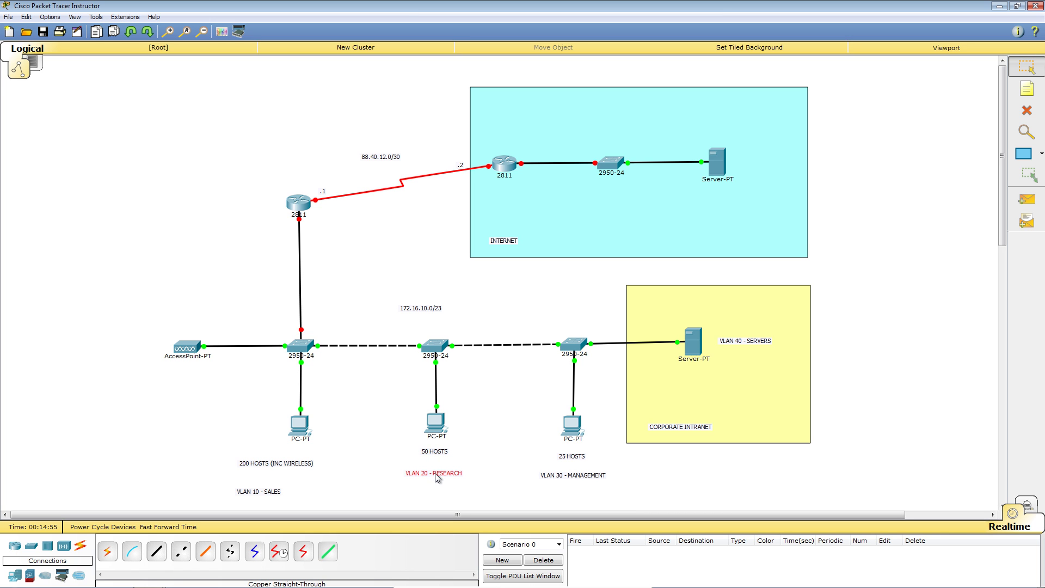
{"action": "left_click_drag", "start_coordinate": [299, 462], "coordinate": [317, 455]}
{"action": "left_click_drag", "start_coordinate": [269, 493], "coordinate": [303, 473]}
{"action": "left_click", "coordinate": [215, 478]}
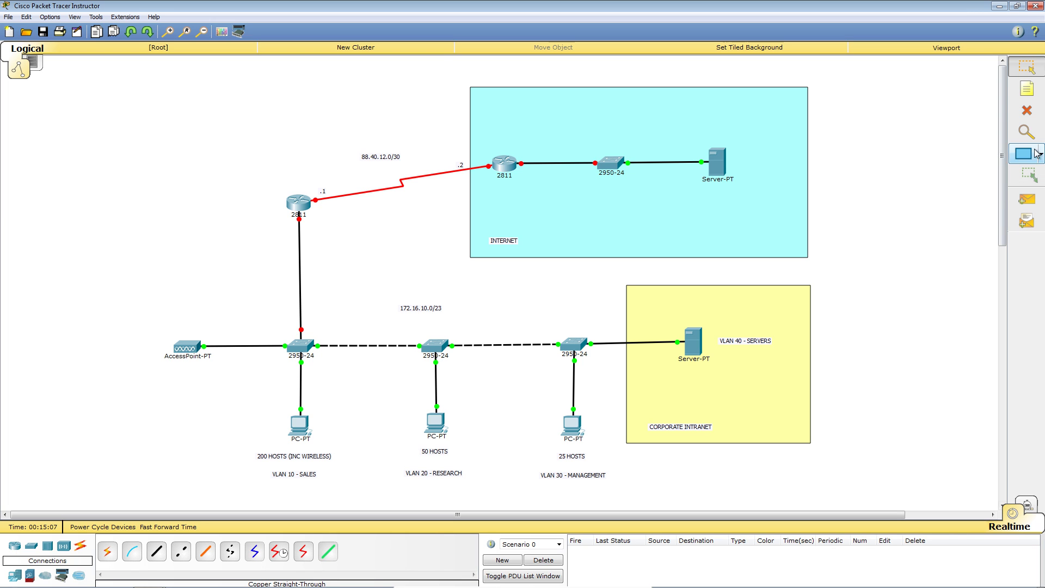
Step: Add the note "10 HOSTS" below the "VLAN 40 - SERVERS" note in the corporate intranet area
{"action": "left_click", "coordinate": [1026, 89]}
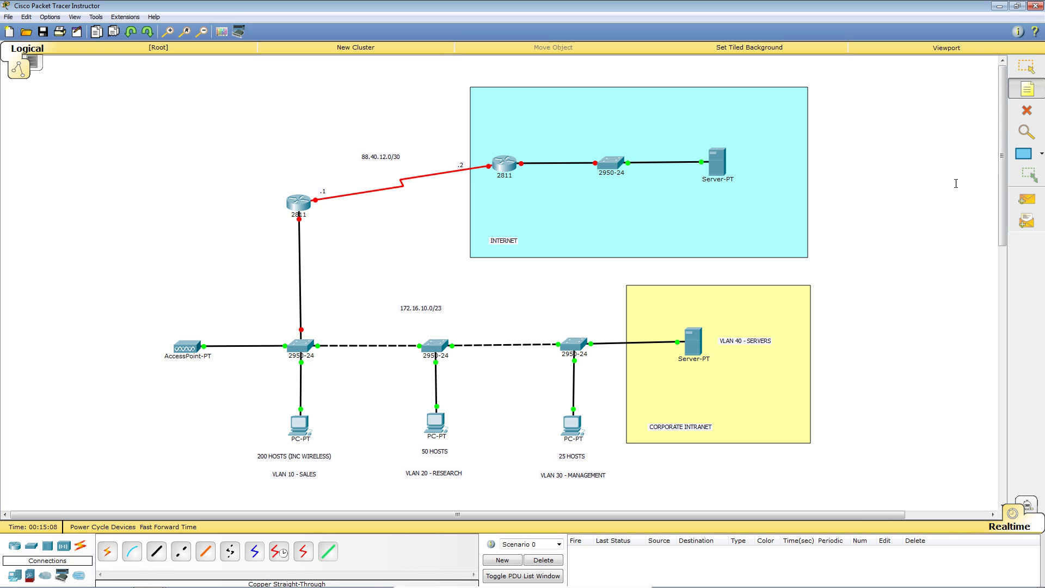
{"action": "left_click", "coordinate": [730, 360]}
{"action": "type", "text": "10 "}
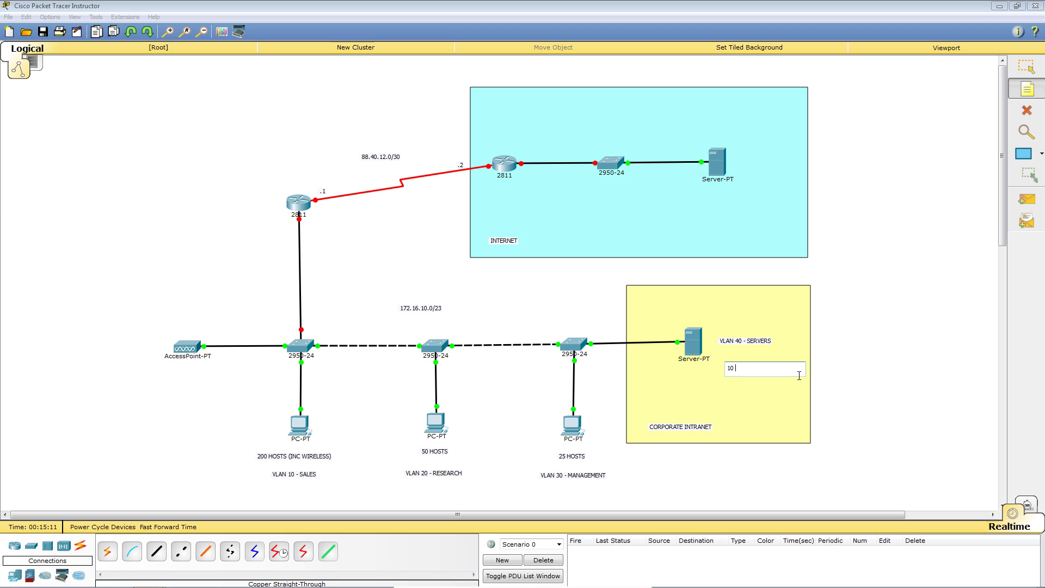
{"action": "type", "text": "HOSTS"}
{"action": "left_click", "coordinate": [842, 392]}
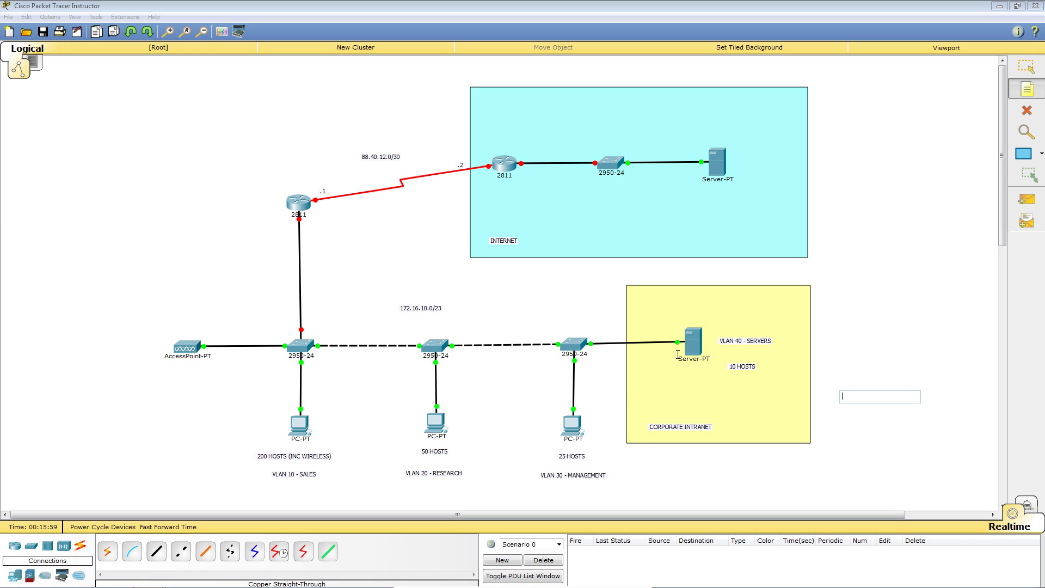
{"action": "key", "text": "Escape"}
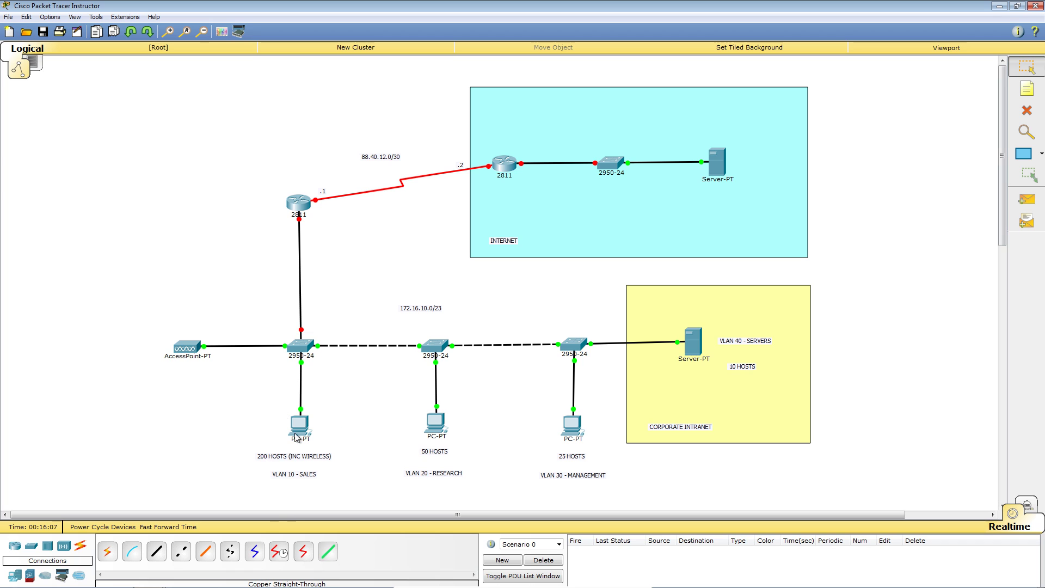
Step: Add the subnet address note "172.16.10.0/24" below the "VLAN 10 - SALES" note
{"action": "left_click", "coordinate": [1032, 89]}
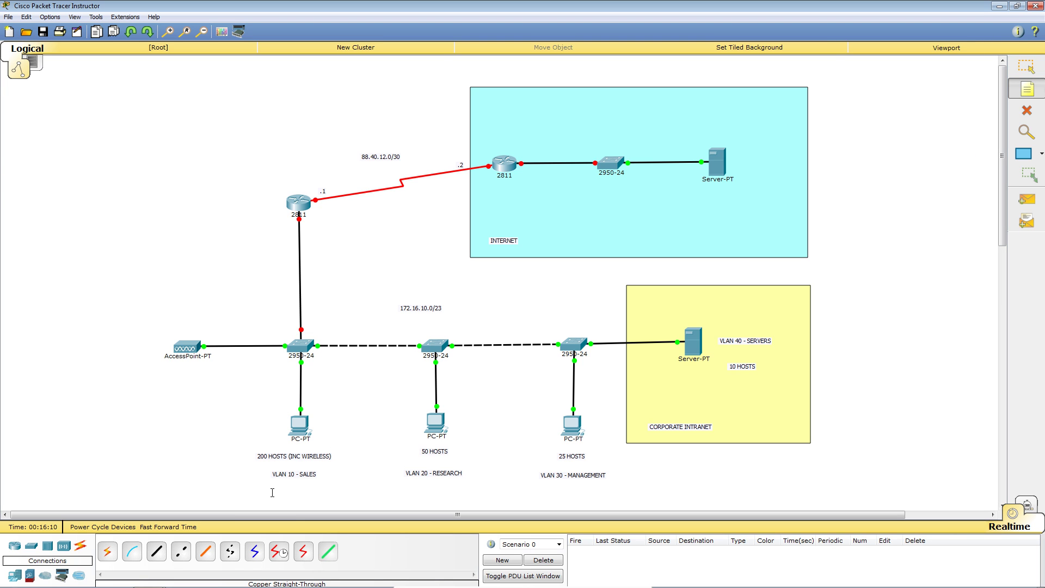
{"action": "left_click", "coordinate": [255, 492]}
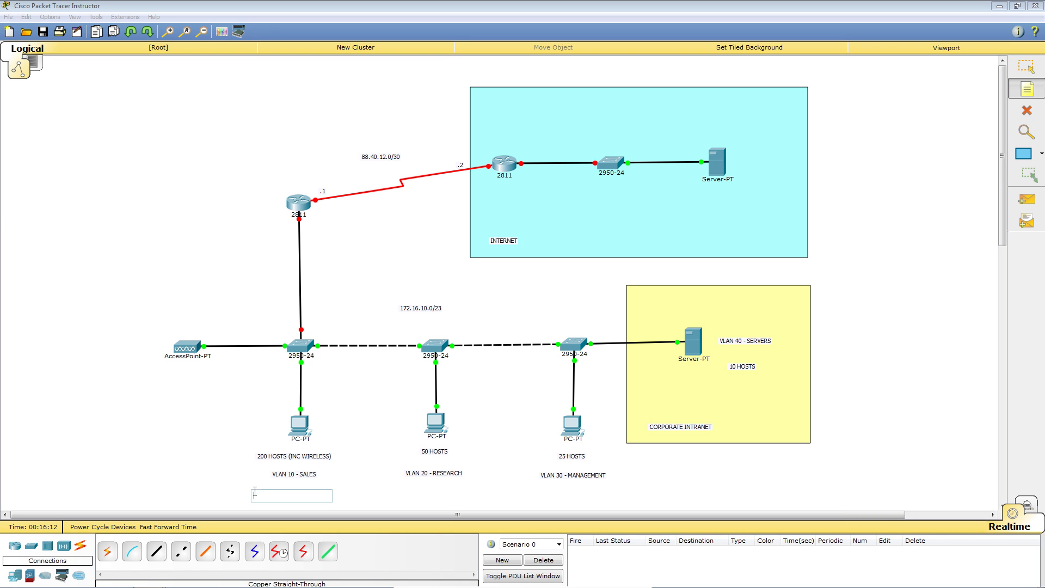
{"action": "type", "text": "172.16.10"}
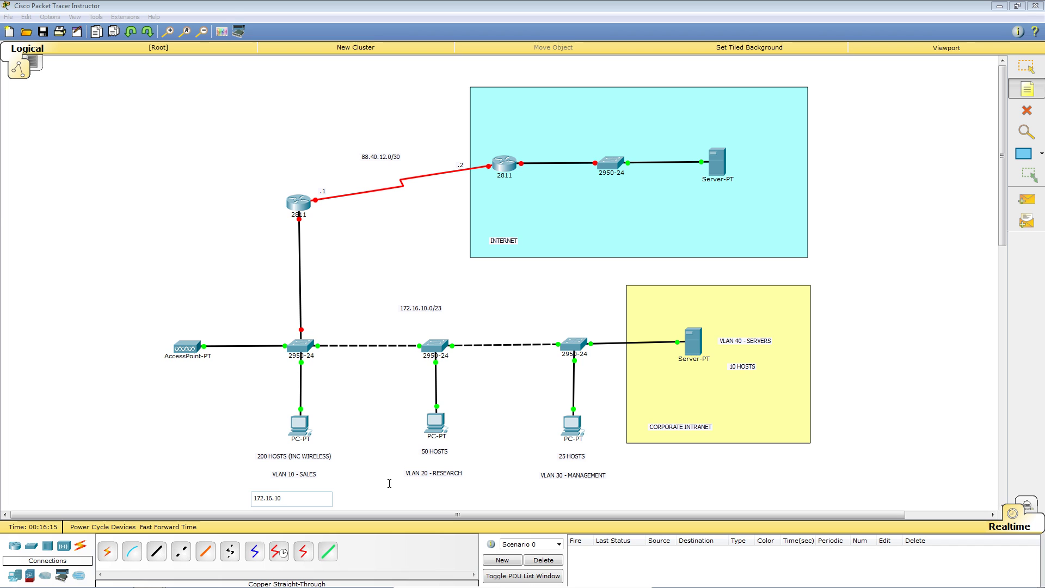
{"action": "type", "text": ".0/"}
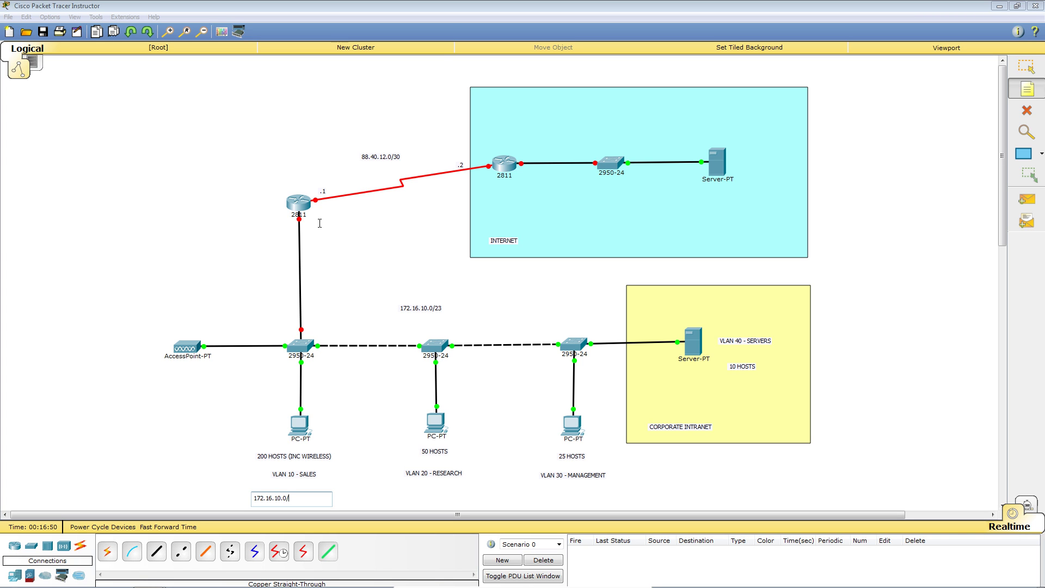
{"action": "type", "text": "24"}
Step: Add the subnet address note "172.16.11.0/26" below the "VLAN 20 - RESEARCH" note
{"action": "left_click", "coordinate": [410, 488]}
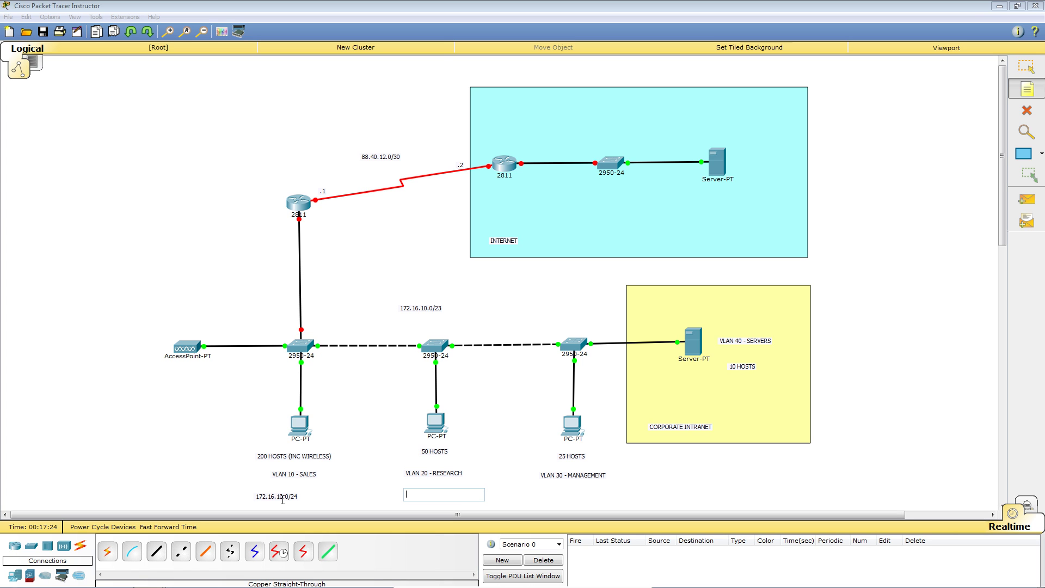
{"action": "type", "text": "172.16."}
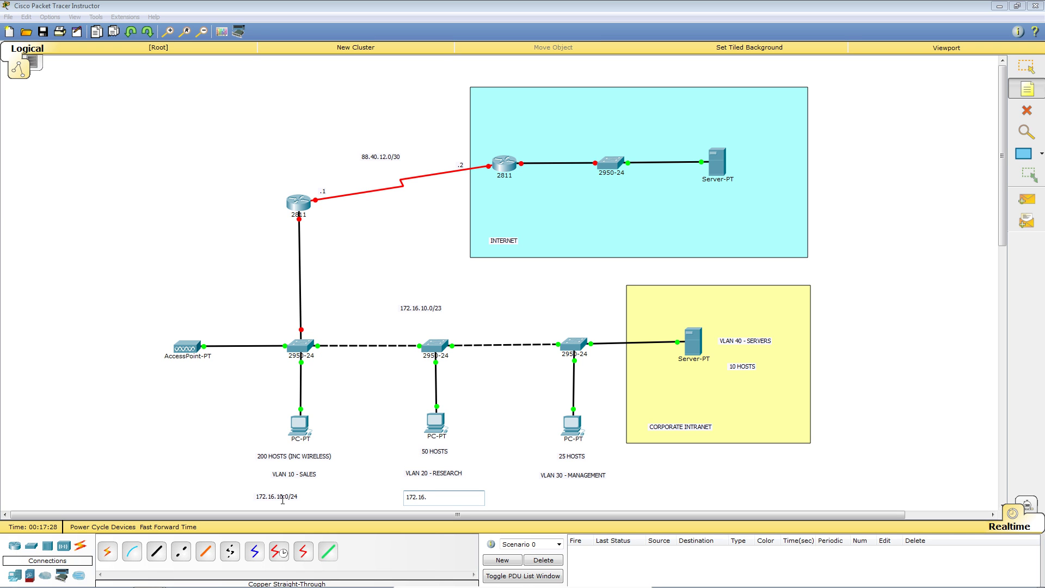
{"action": "type", "text": "11.0"}
{"action": "type", "text": "/"}
{"action": "type", "text": "26"}
Step: Add the subnet address note "172.16.11.64/27" below the "VLAN 30 - MANAGEMENT" note
{"action": "left_click", "coordinate": [543, 493]}
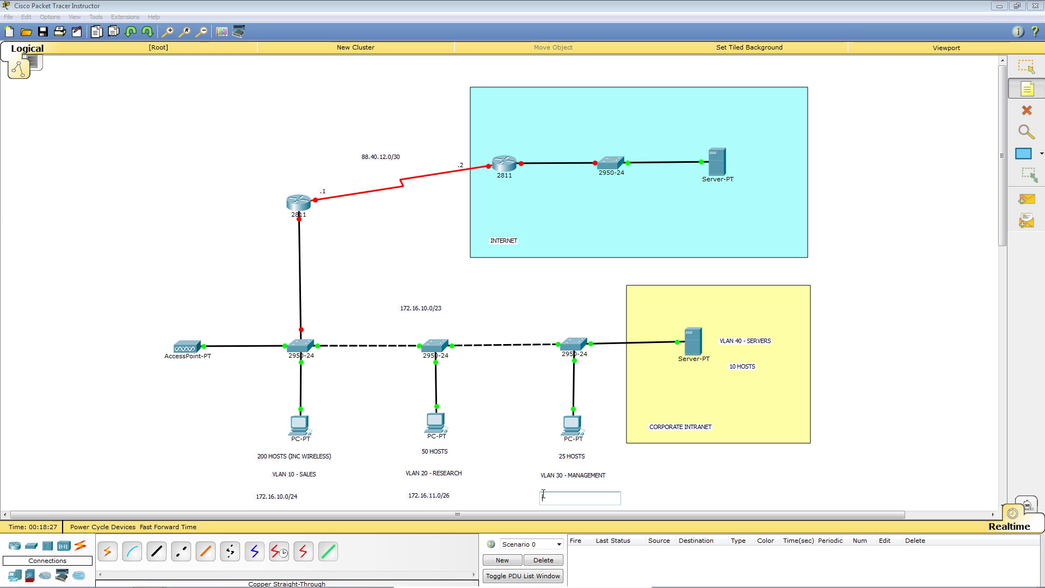
{"action": "type", "text": "172.16.11.64/27"}
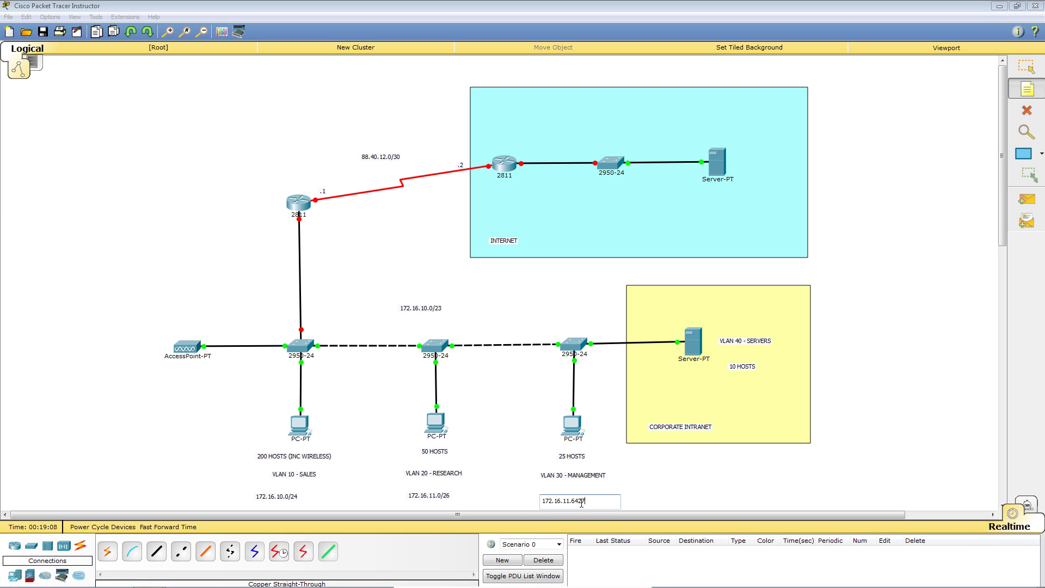
{"action": "key", "text": "BackSpace"}
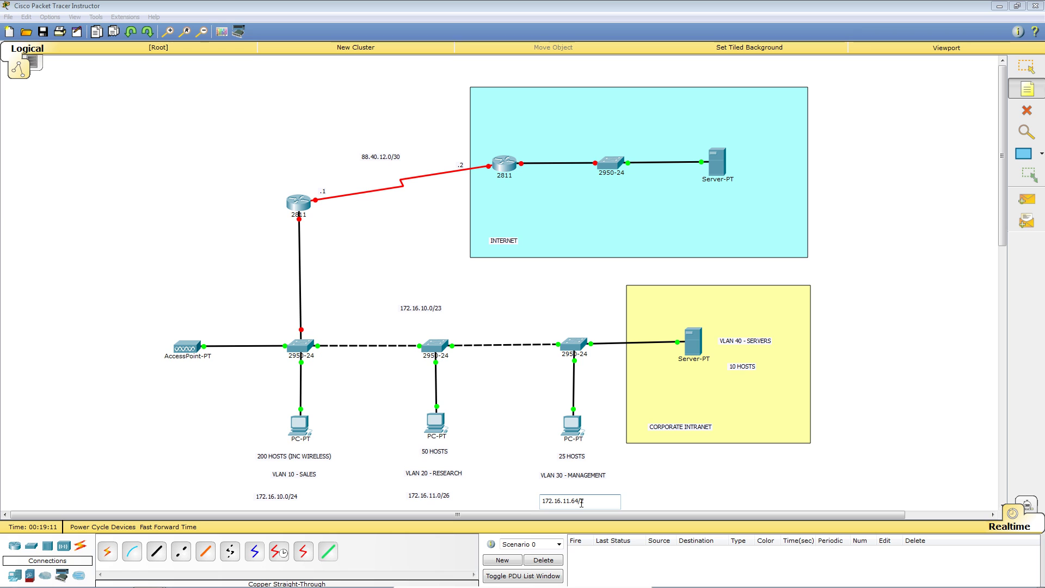
{"action": "left_click", "coordinate": [848, 465]}
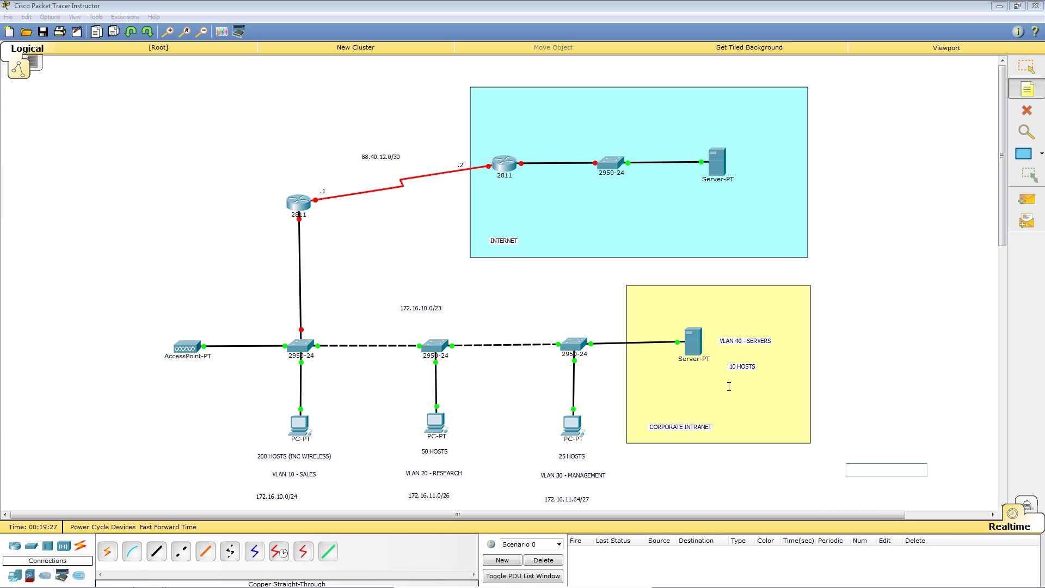
Step: Add the subnet address note "172.16.11.96/28" below the "10 HOSTS" note in the corporate intranet area
{"action": "left_click", "coordinate": [760, 388]}
{"action": "type", "text": "1"}
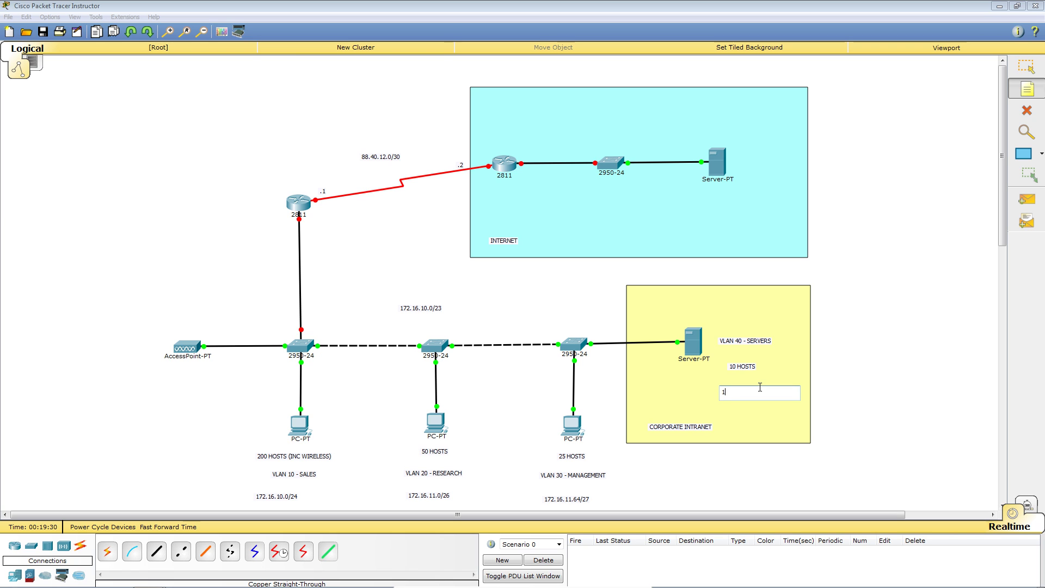
{"action": "type", "text": "72.16.11.96"}
{"action": "type", "text": "28"}
{"action": "left_click", "coordinate": [901, 405]}
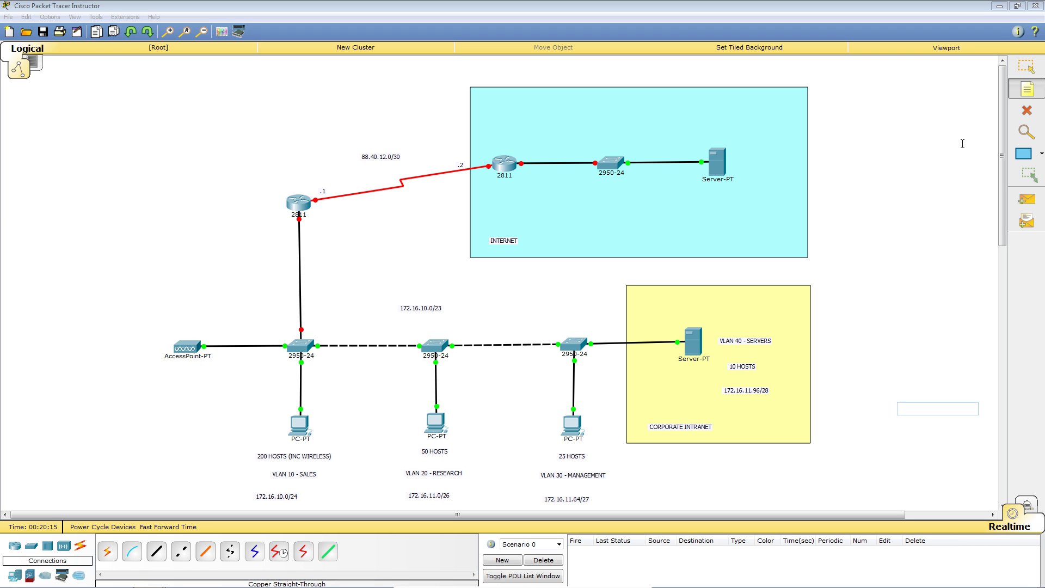
Step: Add the network address note "10.10.10.0/24" below the switch in the Internet area
{"action": "left_click", "coordinate": [1030, 93]}
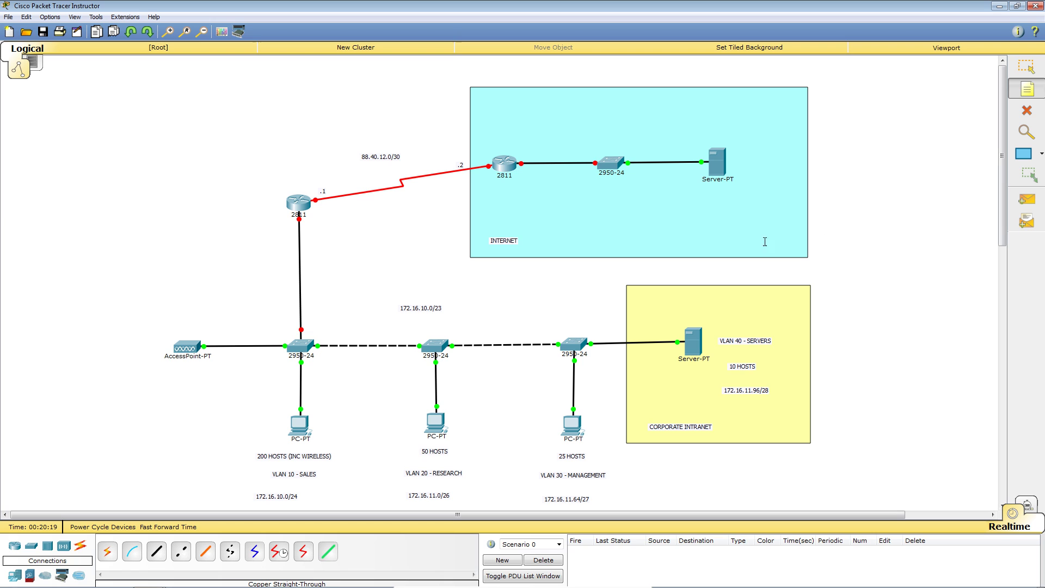
{"action": "left_click", "coordinate": [610, 198]}
{"action": "type", "text": "10."}
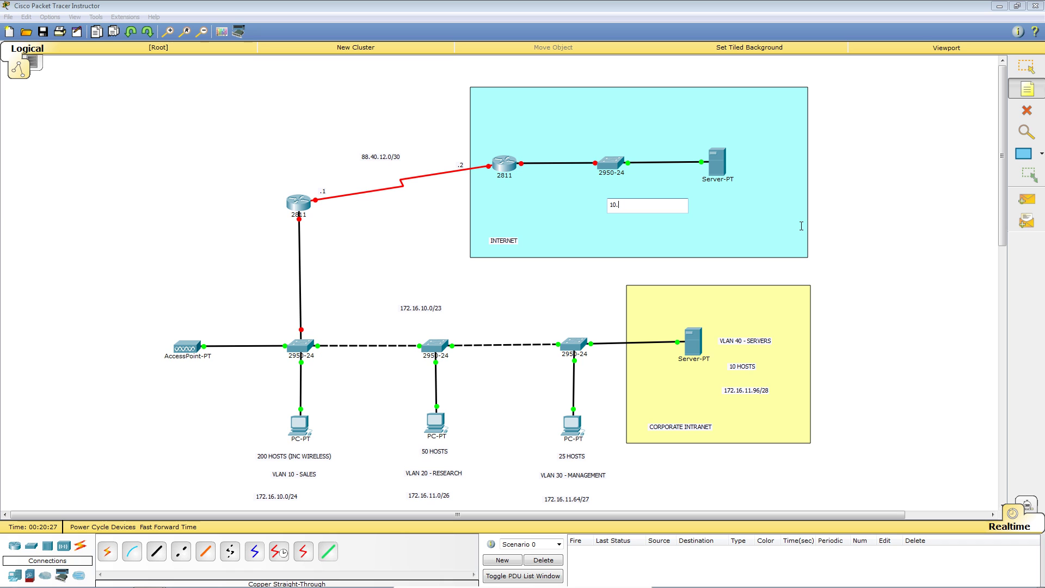
{"action": "type", "text": "10.10.0/24"}
{"action": "left_click", "coordinate": [847, 207]}
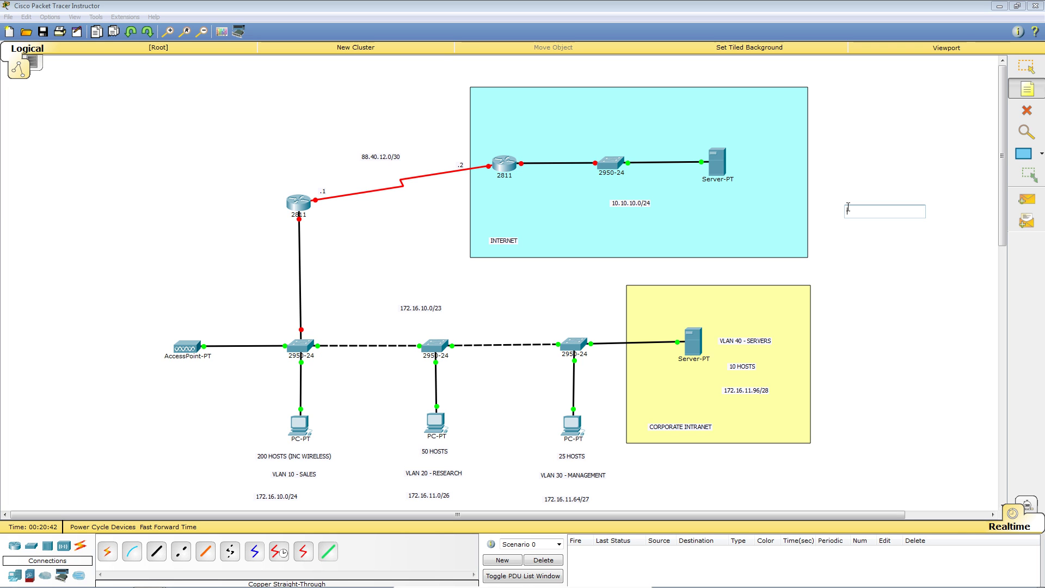
Step: Add the host address note ".254" beside the Internet router's link to the switch
{"action": "left_click", "coordinate": [1026, 93]}
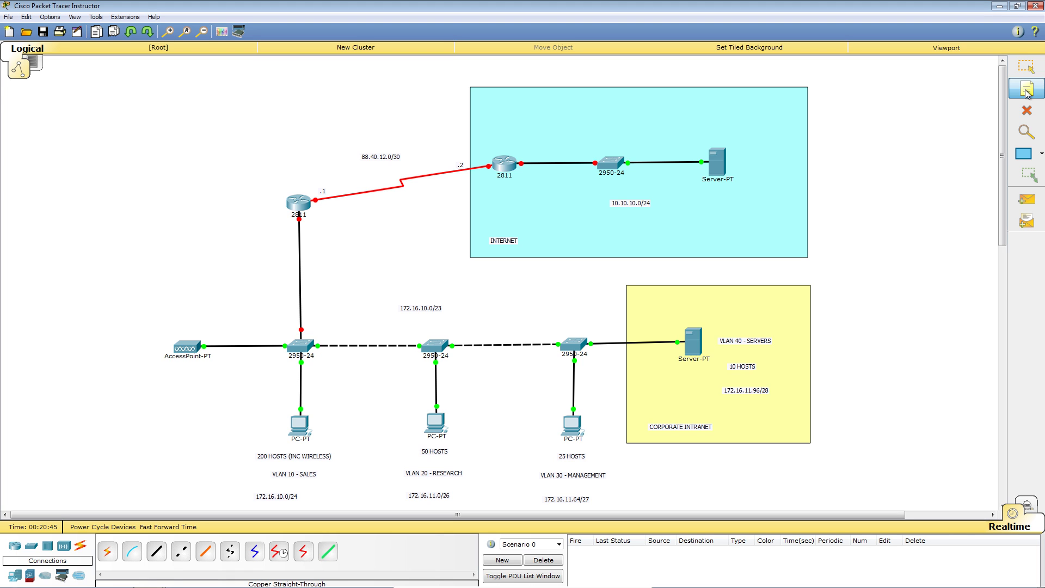
{"action": "left_click", "coordinate": [527, 153]}
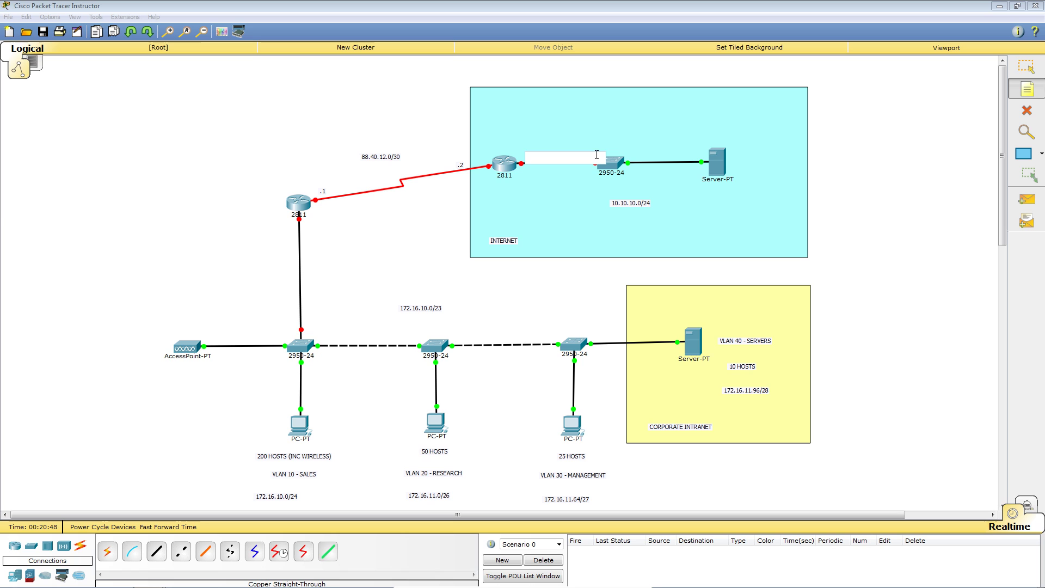
{"action": "type", "text": ".254"}
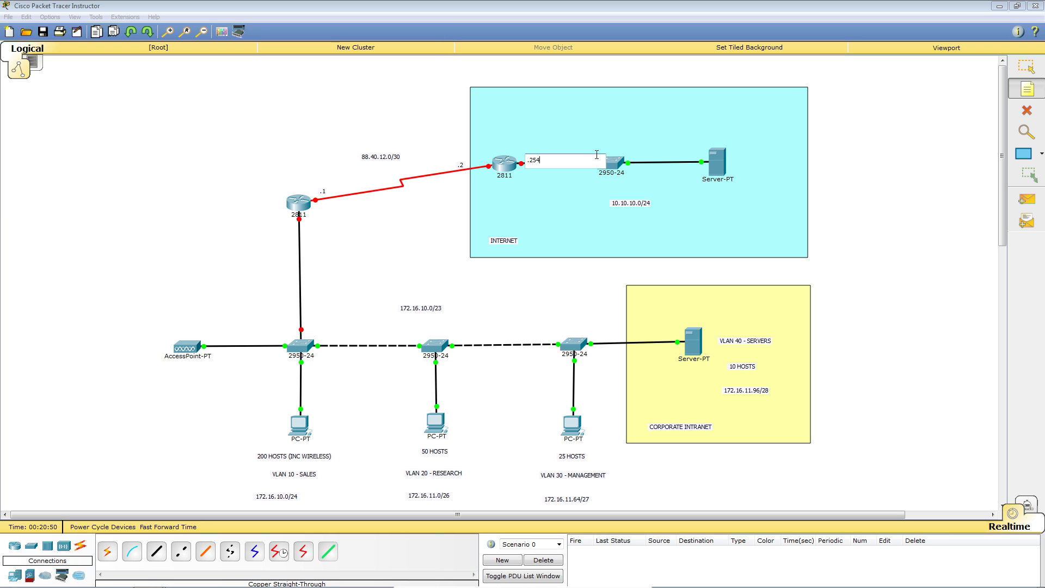
{"action": "left_click", "coordinate": [920, 143]}
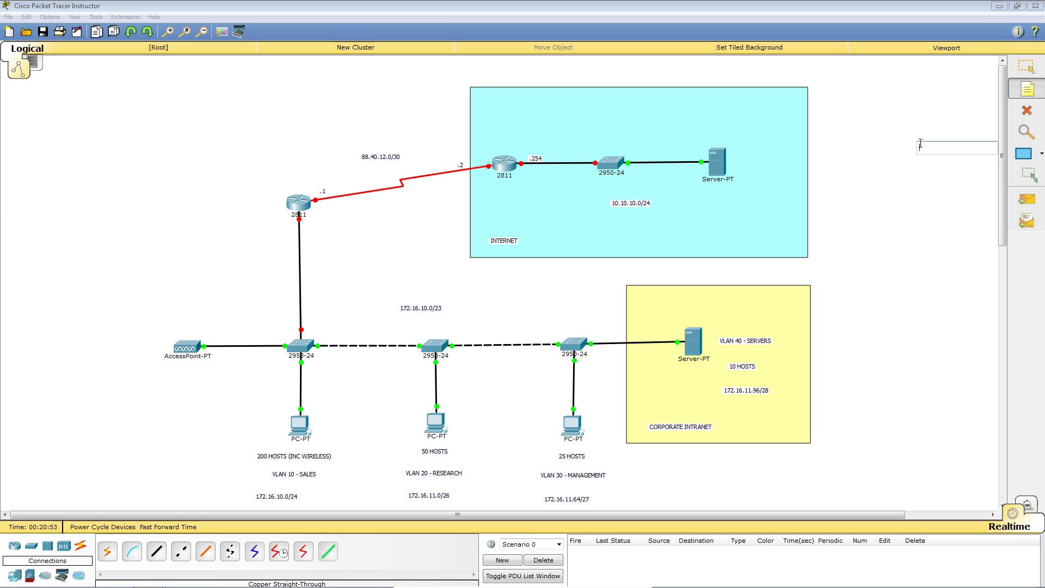
Step: Add the host address note ".1" beside the Internet server's link to the switch
{"action": "left_click", "coordinate": [684, 153]}
{"action": "type", "text": ".1"}
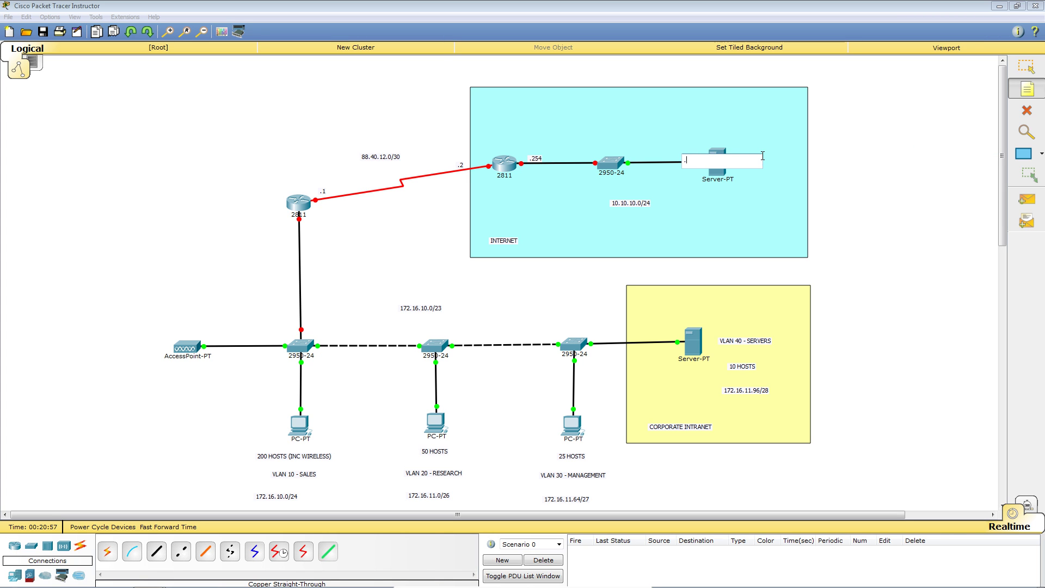
{"action": "left_click", "coordinate": [938, 168]}
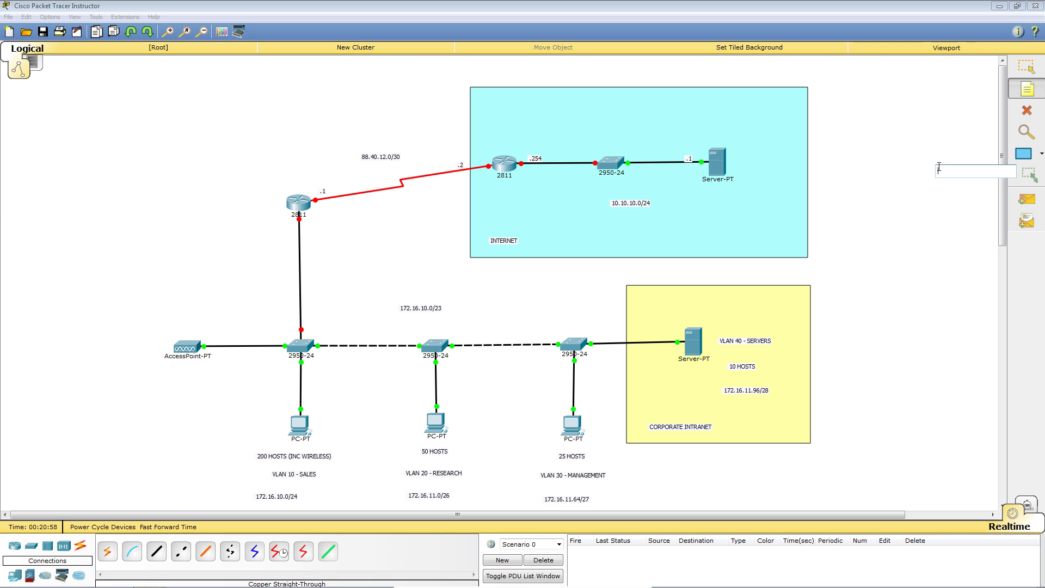
Step: Move the ".254" and ".1" notes in the Internet area slightly up so they clear the cables
{"action": "left_click", "coordinate": [1027, 66]}
{"action": "left_click_drag", "start_coordinate": [536, 162], "coordinate": [536, 156]}
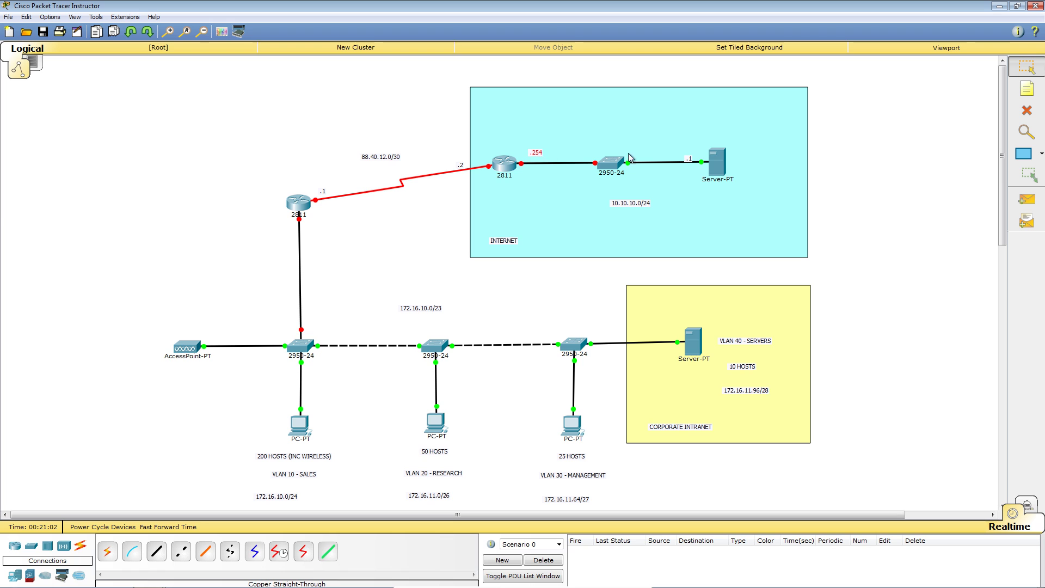
{"action": "left_click_drag", "start_coordinate": [690, 159], "coordinate": [690, 154]}
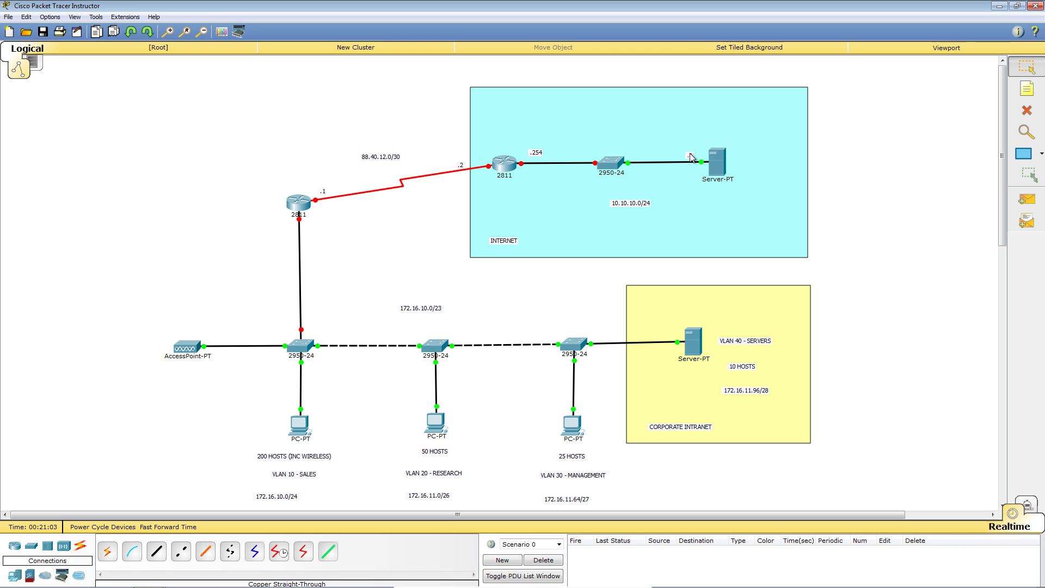
{"action": "left_click", "coordinate": [849, 246]}
Step: Reposition the VLAN 10, VLAN 20 and VLAN 30 subnet address notes closer beneath and centred on their VLAN name notes
{"action": "left_click_drag", "start_coordinate": [293, 499], "coordinate": [310, 493]}
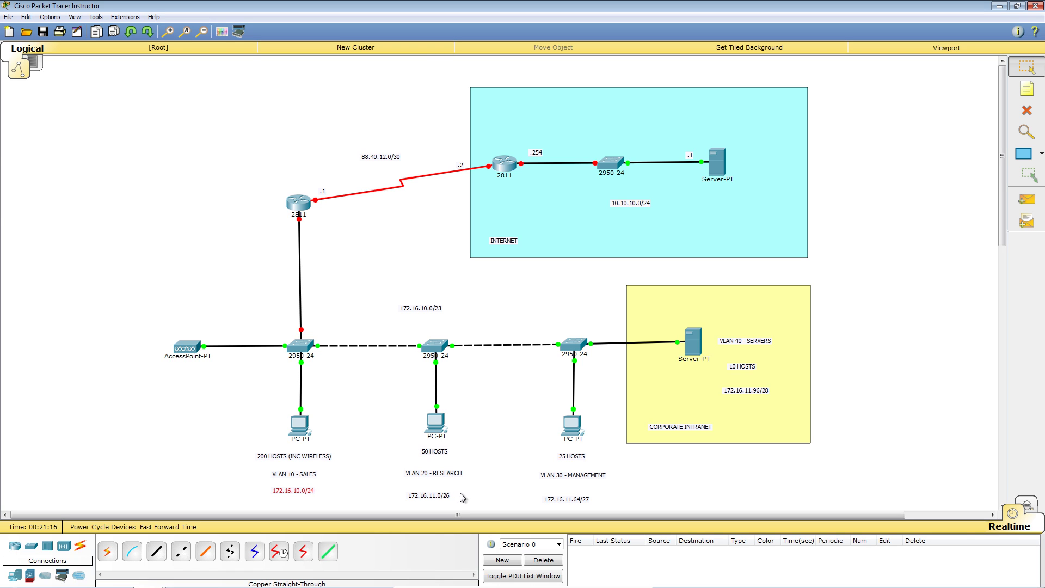
{"action": "left_click_drag", "start_coordinate": [444, 496], "coordinate": [449, 489]}
{"action": "left_click_drag", "start_coordinate": [549, 502], "coordinate": [560, 492]}
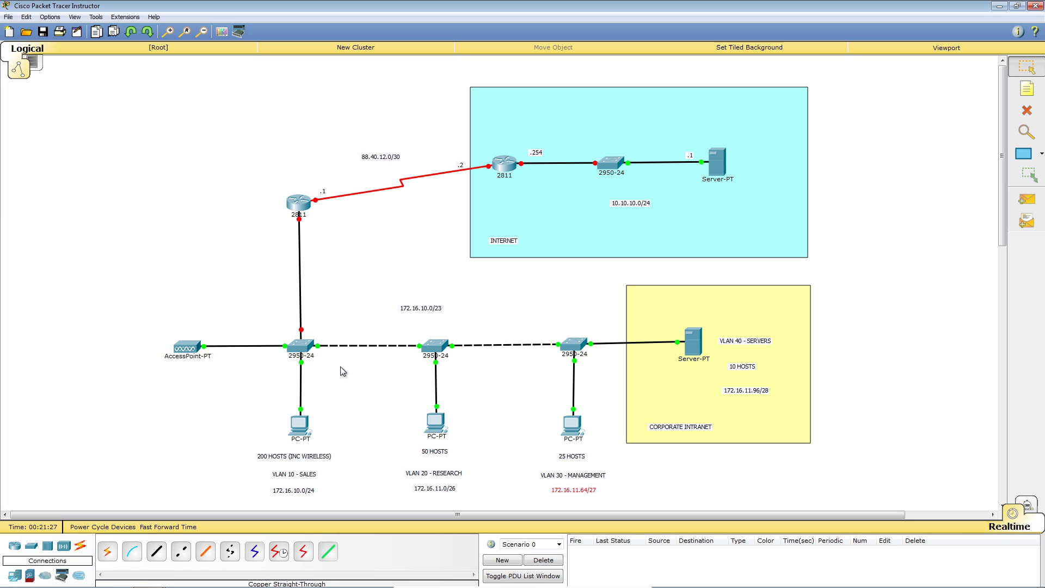
{"action": "mouse_move", "coordinate": [590, 345]}
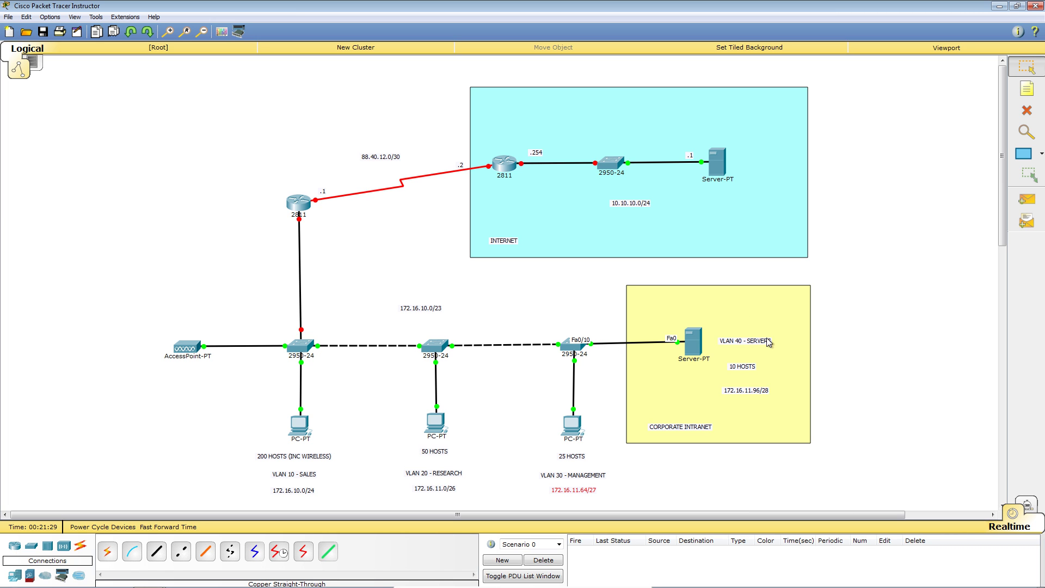